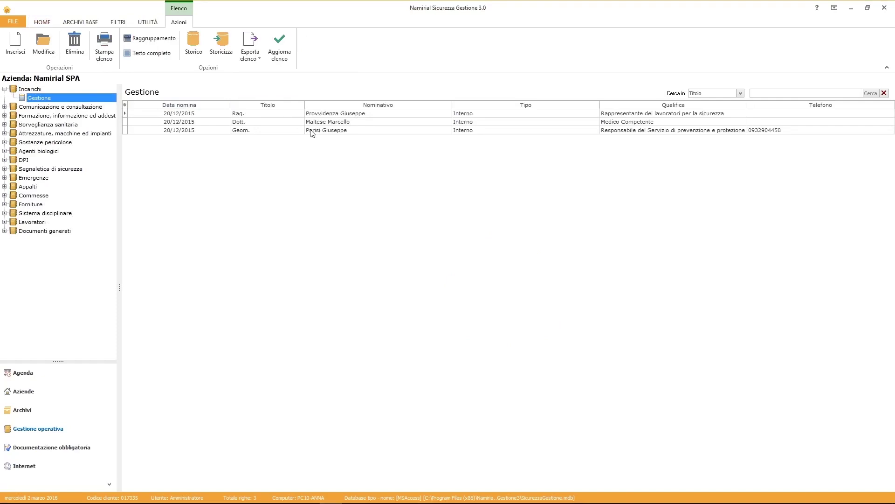
# Set the RSPP assignment's description to 'Valutazione rischi e stesura del documento' and save it.
pyautogui.click(312, 133)
pyautogui.rightClick(313, 132)
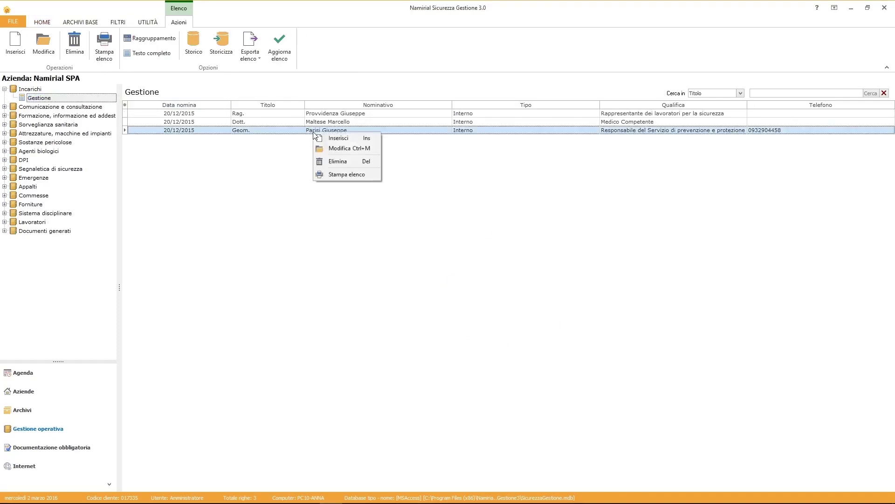
pyautogui.click(325, 148)
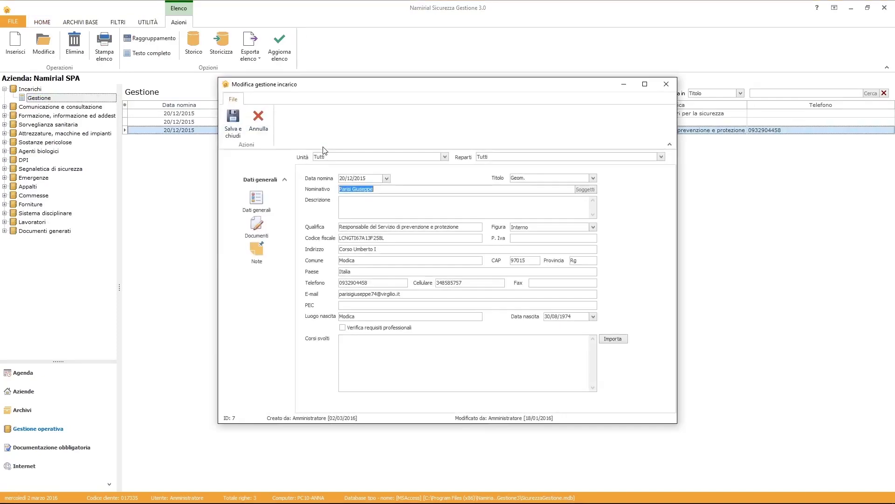
pyautogui.click(342, 200)
pyautogui.write('Valut')
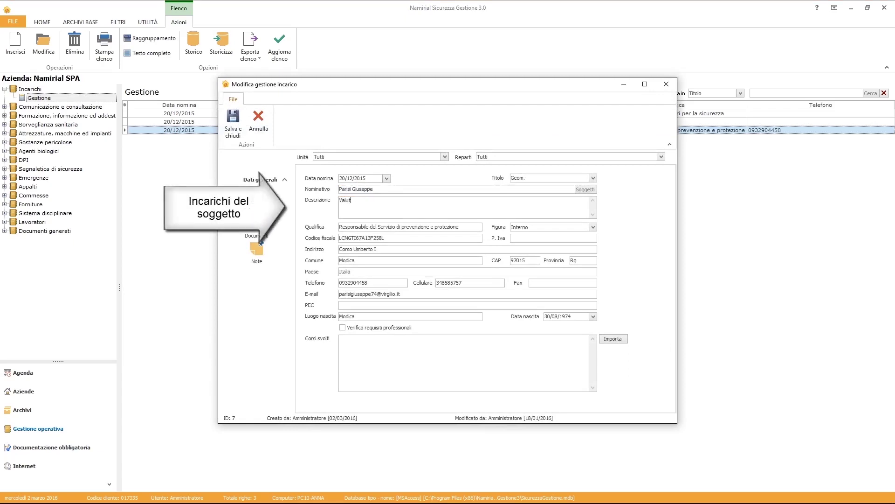
pyautogui.write('azione rischi e stesura del documento')
pyautogui.click(233, 130)
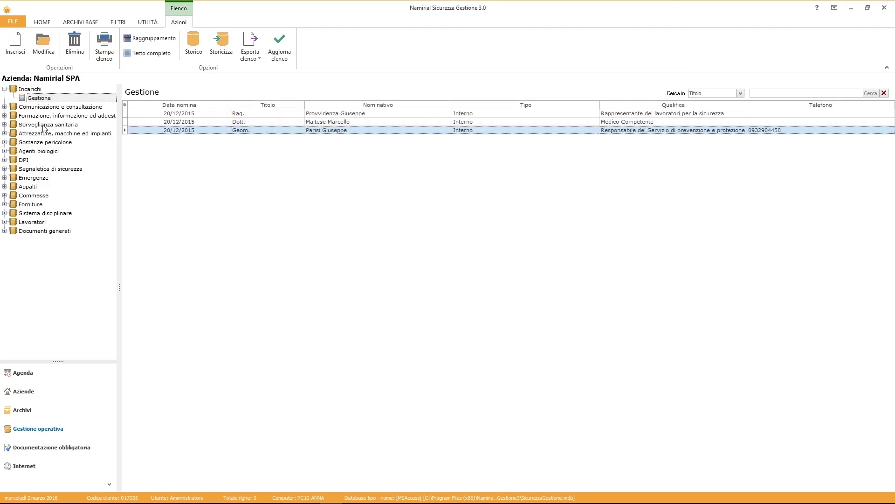
# Start a new record in the Comunicazione in entrata list.
pyautogui.click(4, 107)
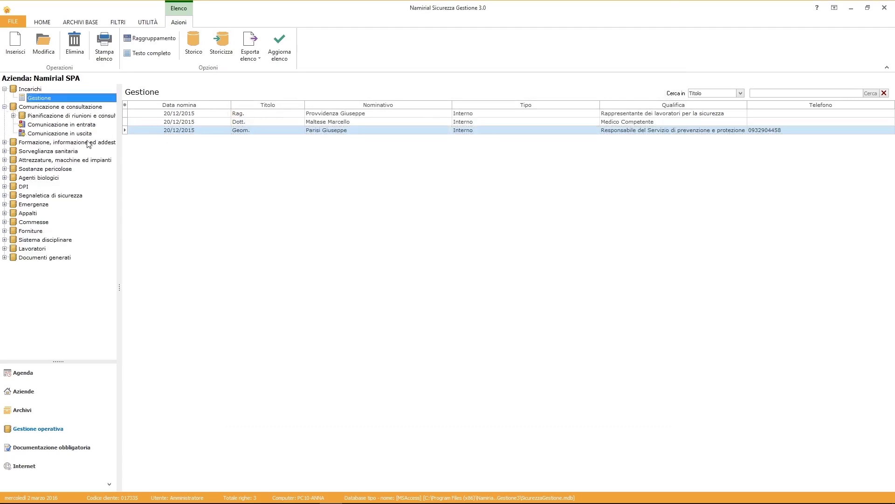
pyautogui.moveTo(119, 154); pyautogui.dragTo(142, 156)
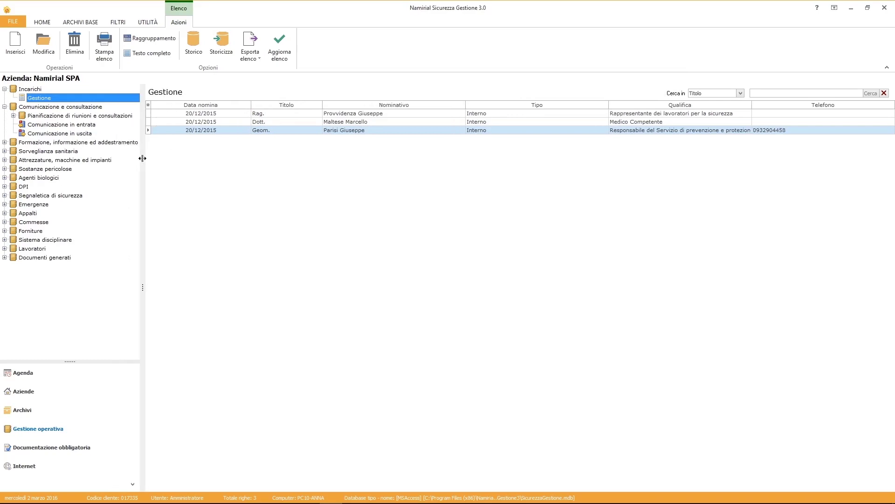
pyautogui.click(14, 116)
pyautogui.click(35, 152)
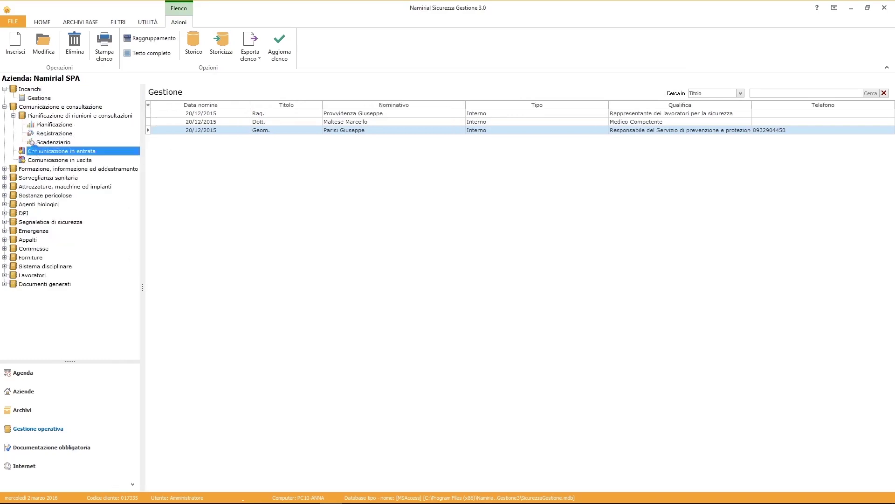
pyautogui.click(16, 45)
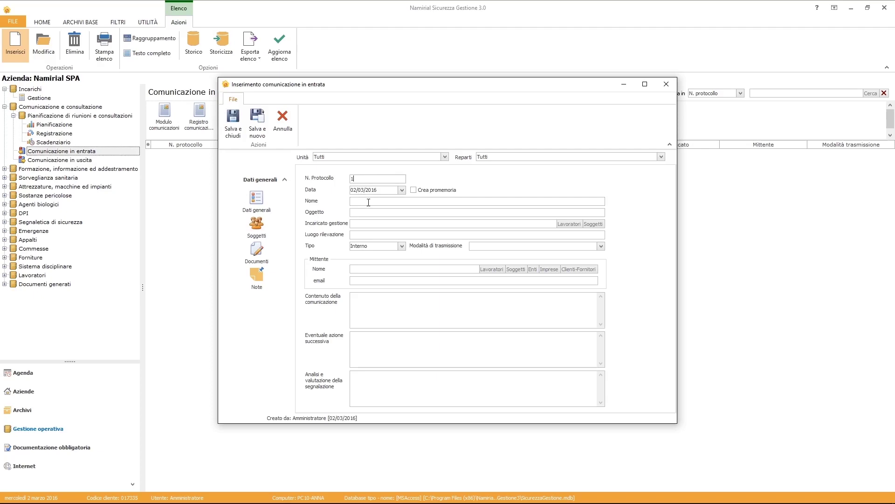
# Enter name and subject 'Verifica periodica impianto di messa a terra', supervisor handler, Esterno, Posta interna.
pyautogui.write('Impianto di messa a terr')
pyautogui.write('Verifica periodica impianto di messa a t')
pyautogui.click(593, 224)
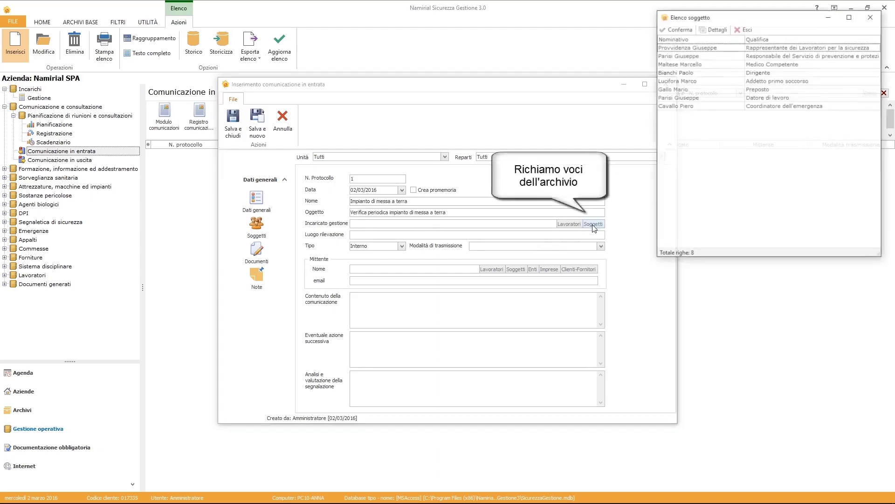
pyautogui.click(746, 90)
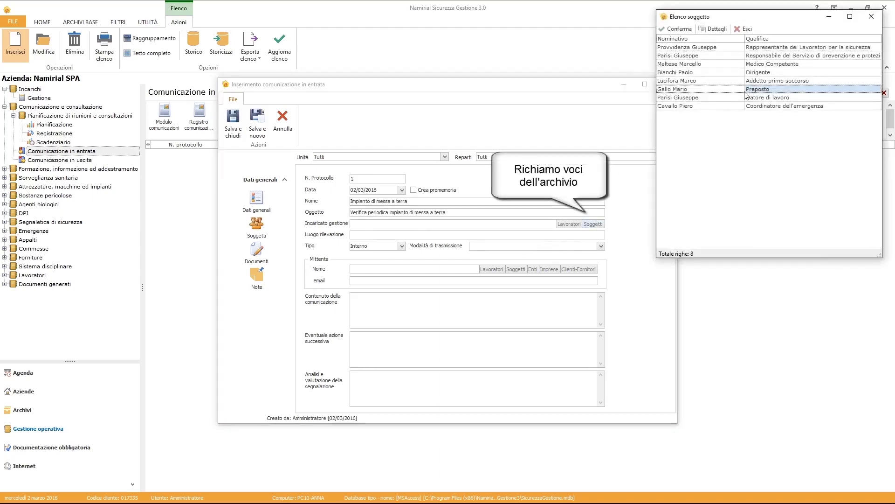
pyautogui.click(676, 31)
pyautogui.click(400, 246)
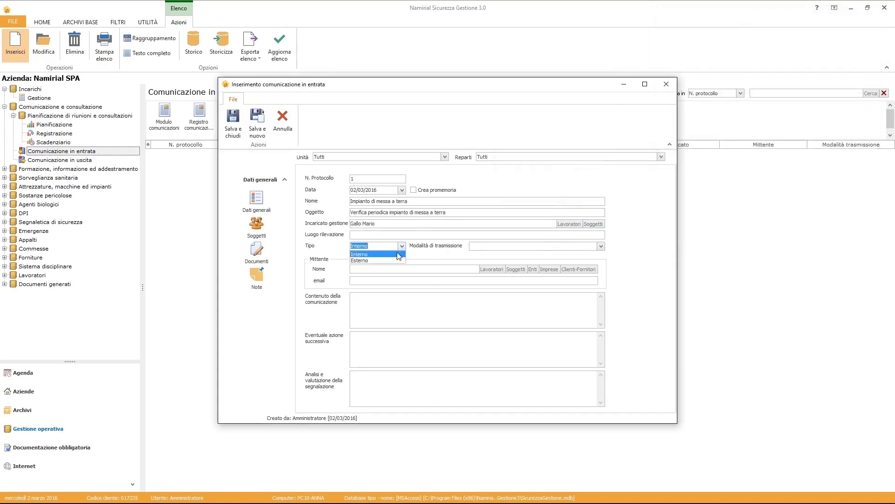
pyautogui.click(398, 260)
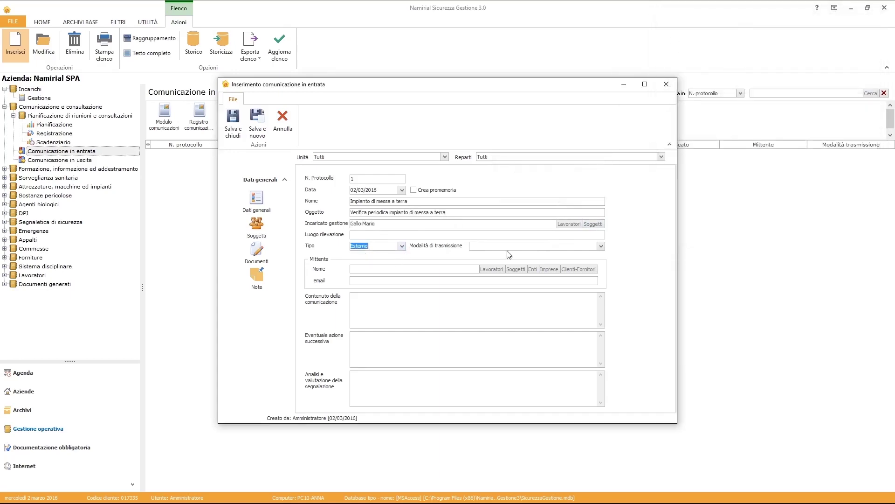
pyautogui.click(603, 246)
pyautogui.click(589, 261)
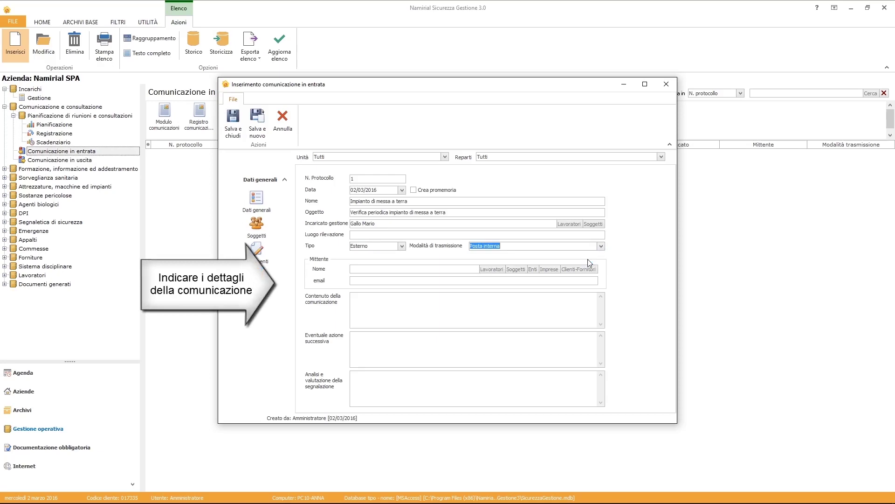
# Set ASP Ragusa as sender, enter content and follow-up action, and save the communication.
pyautogui.click(532, 269)
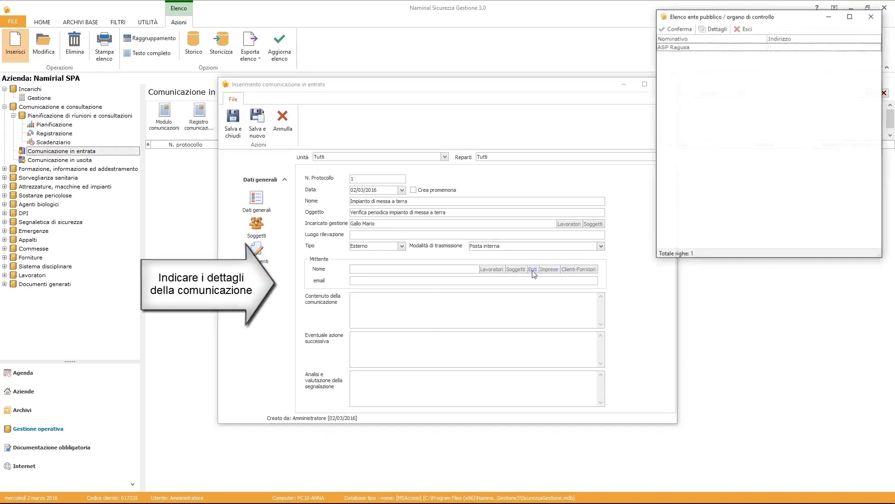
pyautogui.click(675, 47)
pyautogui.click(678, 29)
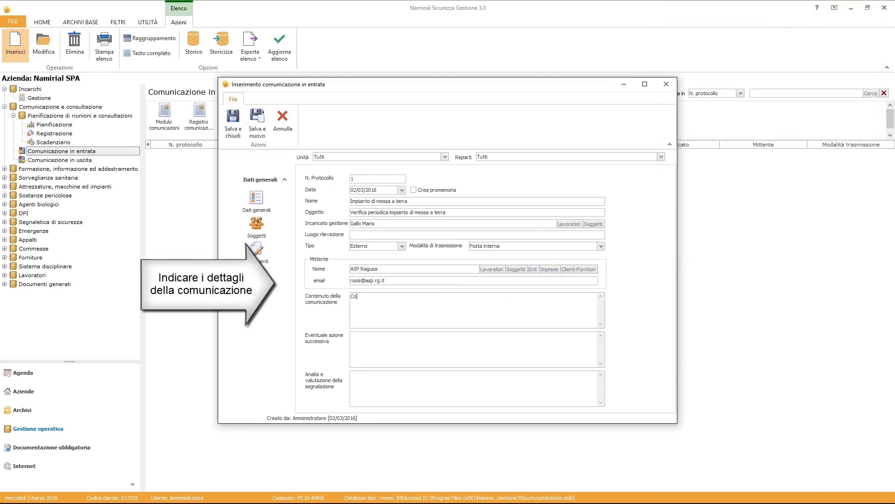
pyautogui.write('cazione giornata della verific')
pyautogui.write('razione della documentazione tecnica da esibire agli organi di vigilanza')
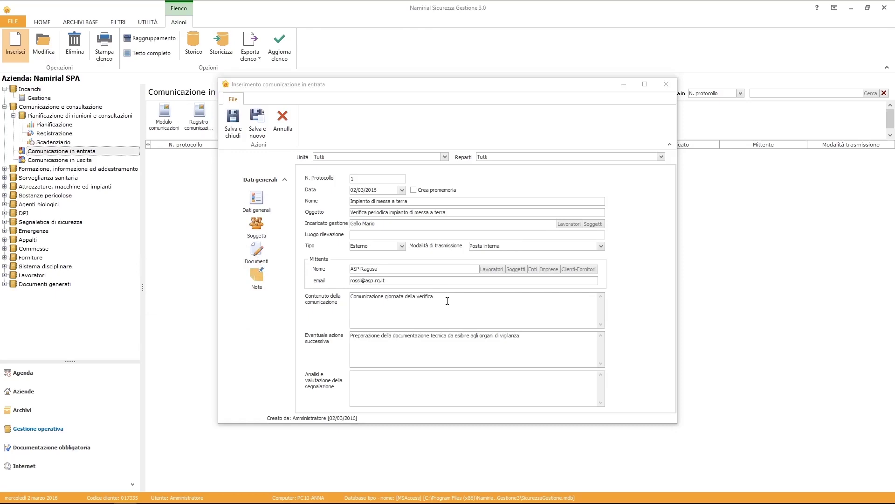
pyautogui.click(233, 122)
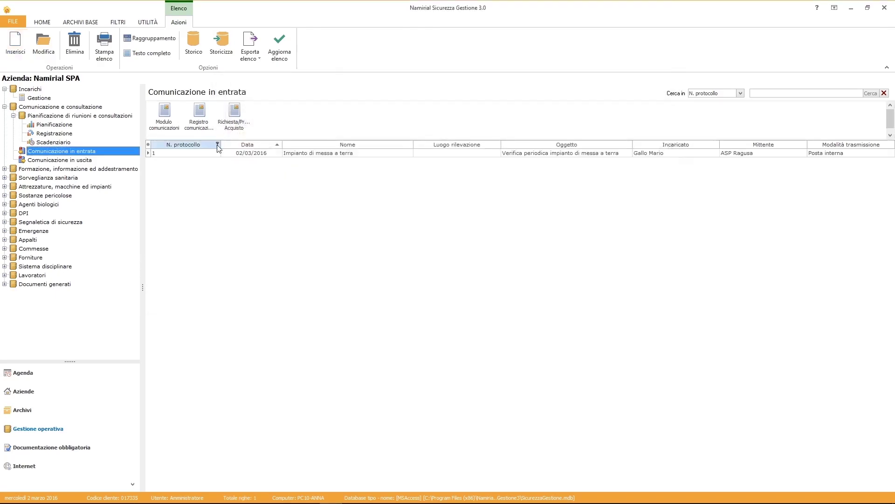
# Preview the Modulo comunicazioni print form for the new communication, then close it.
pyautogui.click(168, 120)
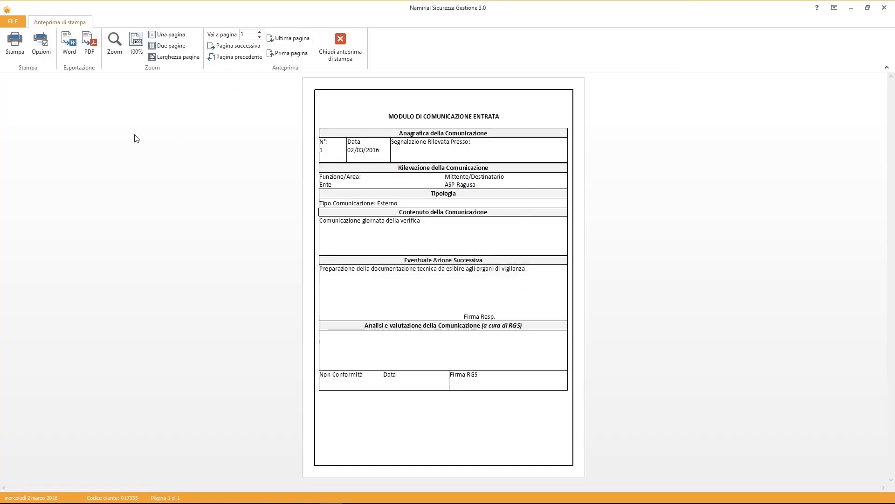
pyautogui.click(345, 53)
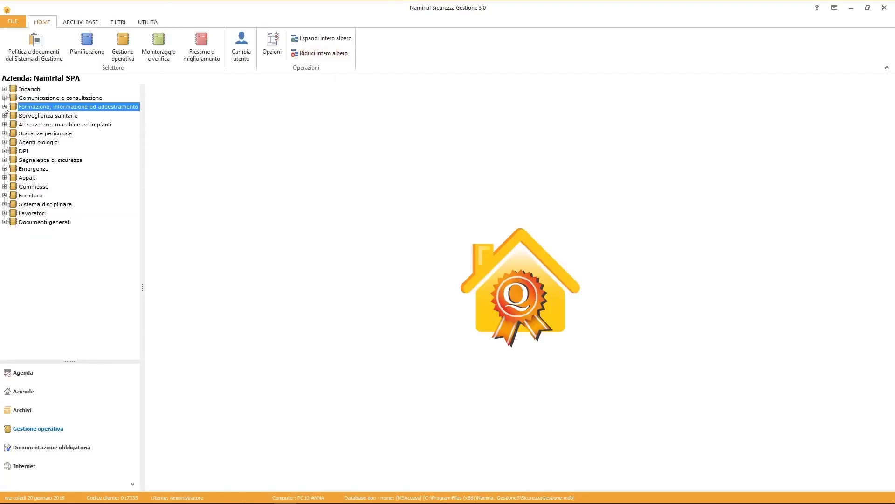
# Create a Formazione training plan organised by the RSPP for course Formazione generica art. 37.
pyautogui.click(5, 107)
pyautogui.click(43, 117)
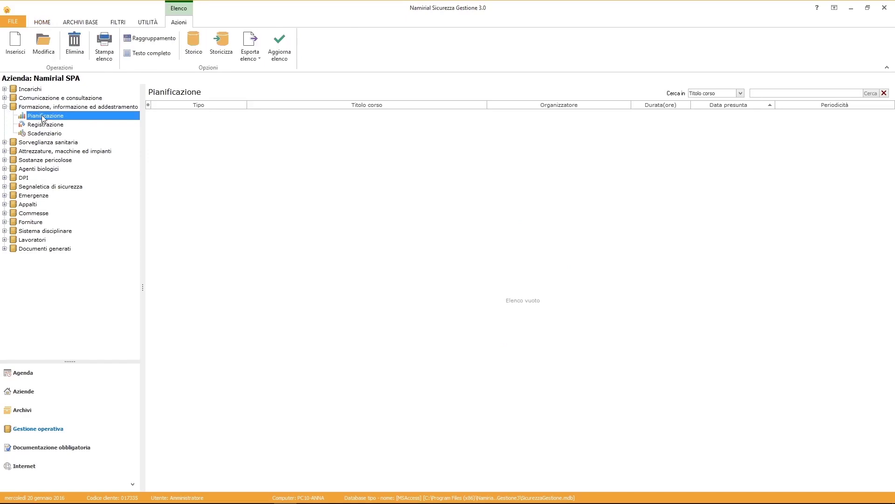
pyautogui.click(18, 51)
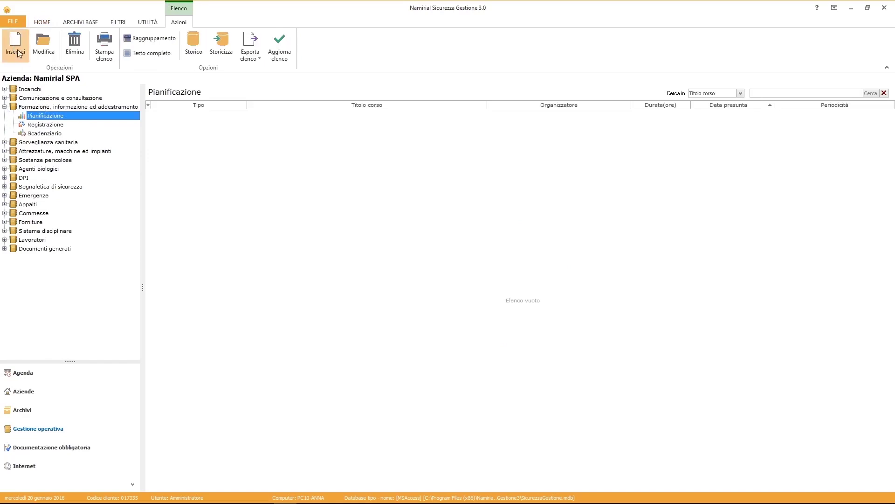
pyautogui.click(375, 167)
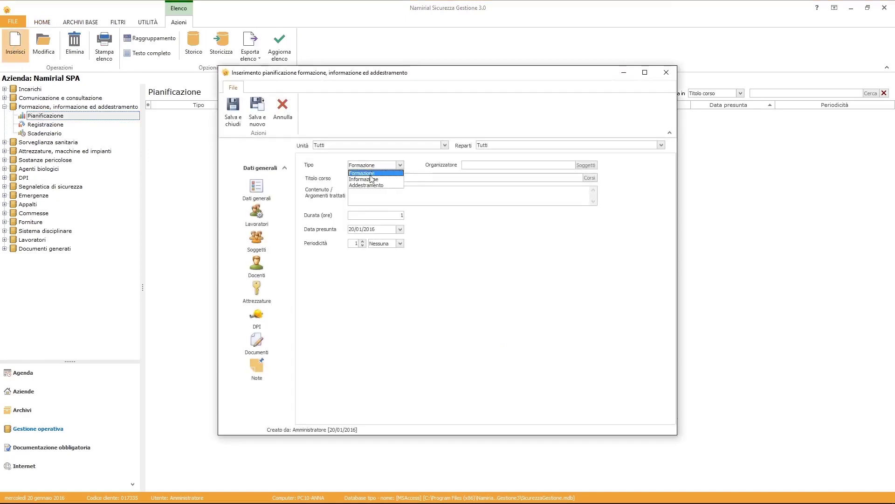
pyautogui.click(376, 173)
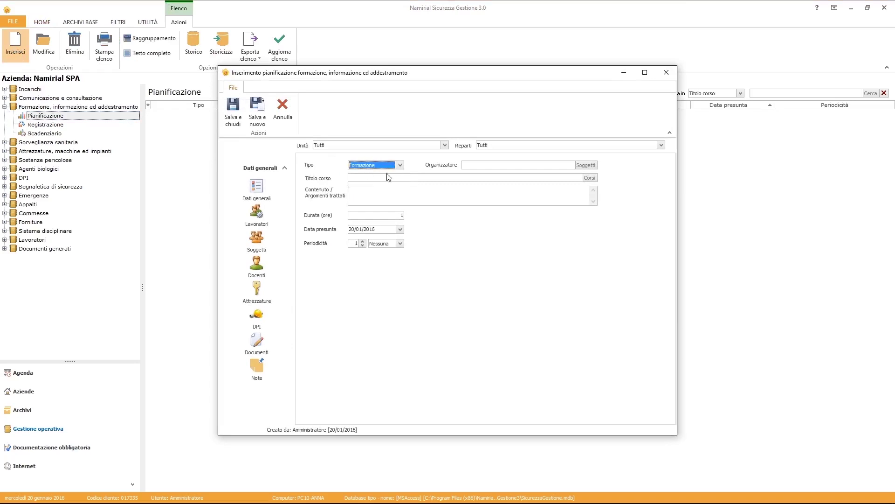
pyautogui.click(586, 165)
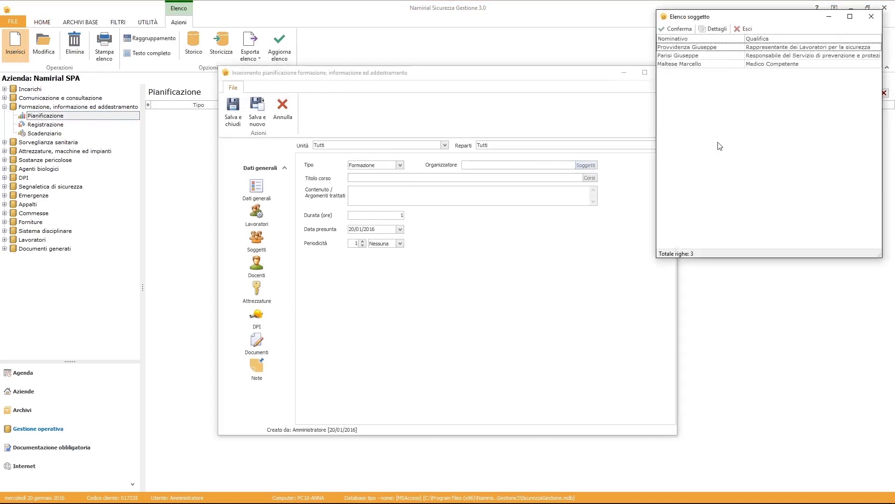
pyautogui.click(756, 58)
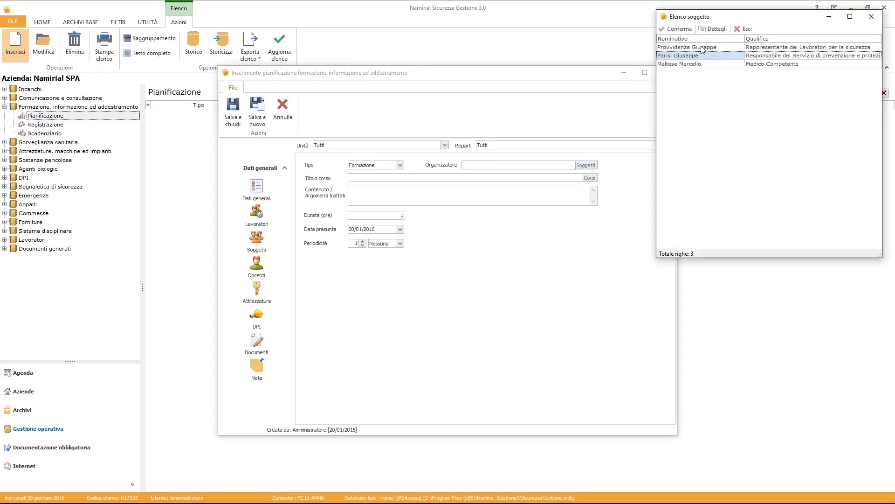
pyautogui.click(671, 32)
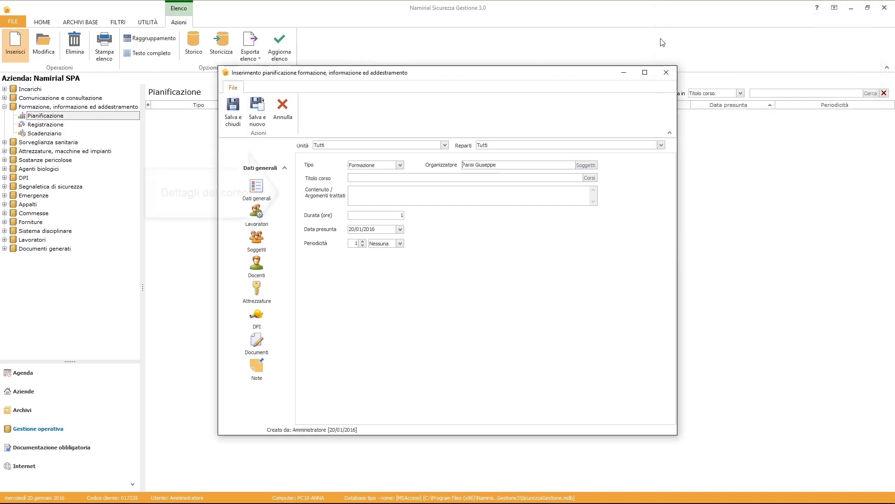
pyautogui.click(594, 178)
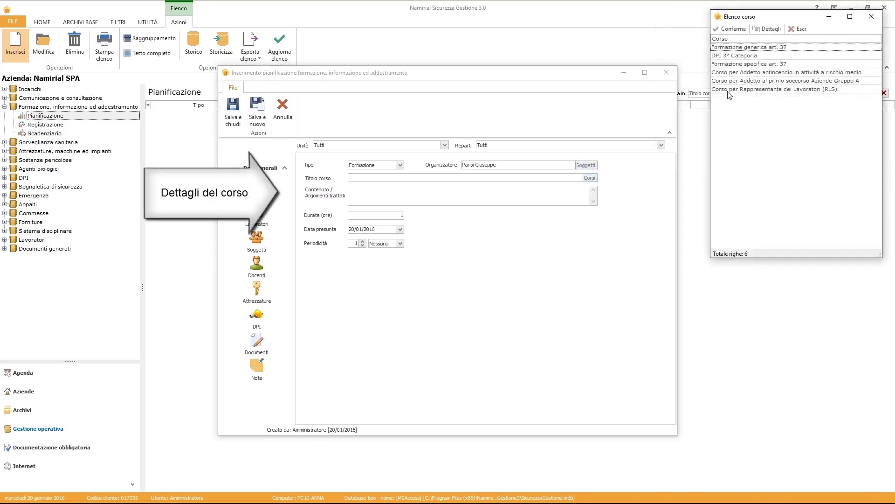
pyautogui.click(734, 50)
pyautogui.click(731, 28)
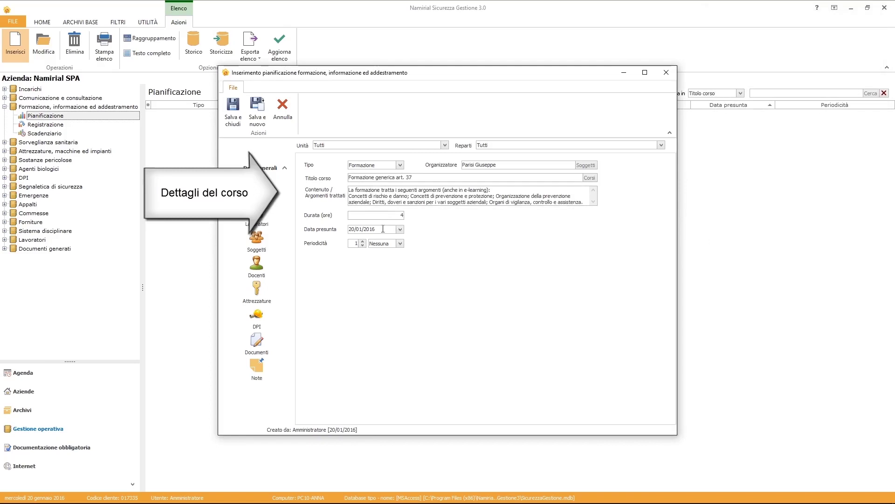
# Set the expected date to 18/01/2016 and the periodicity to every 5 Anni.
pyautogui.click(400, 230)
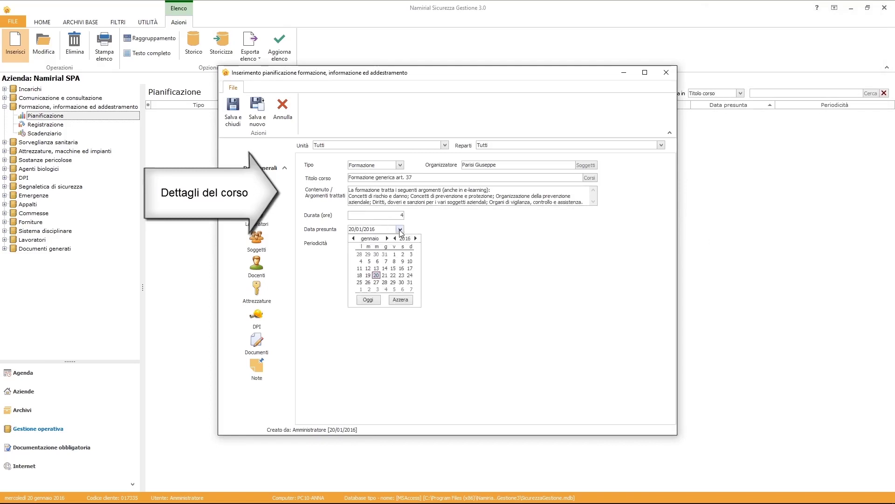
pyautogui.click(359, 277)
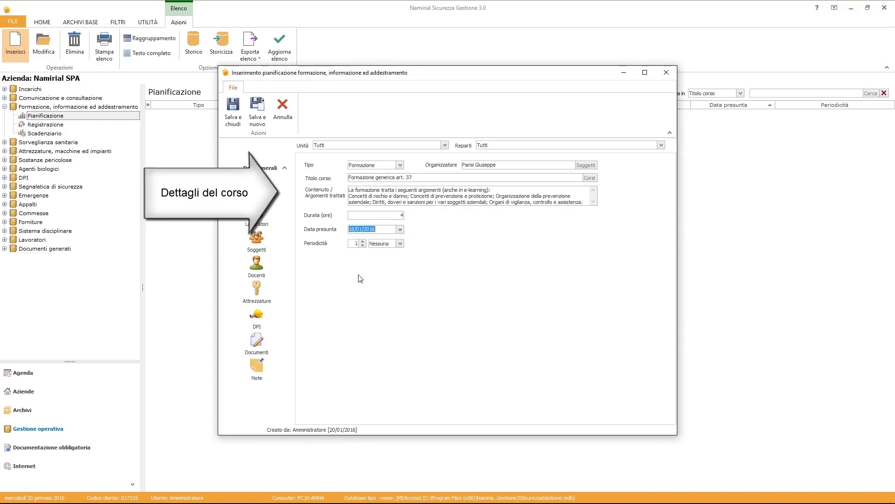
pyautogui.click(352, 243)
pyautogui.write('5')
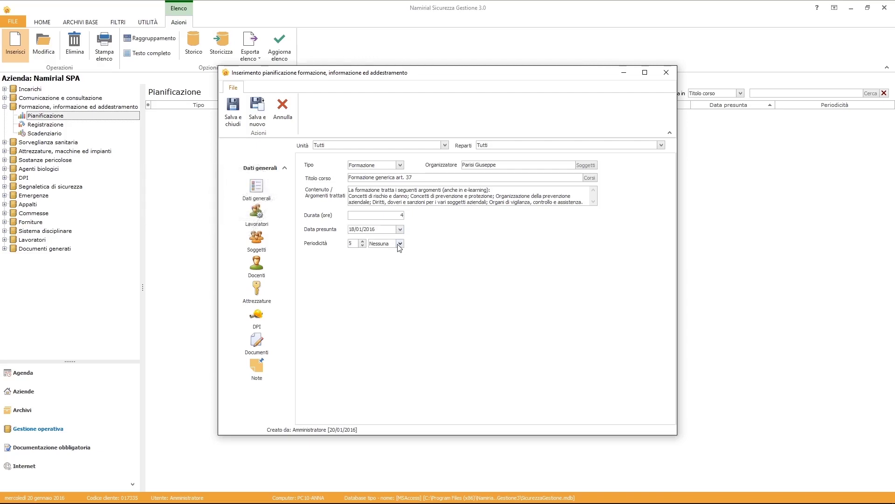
pyautogui.click(400, 243)
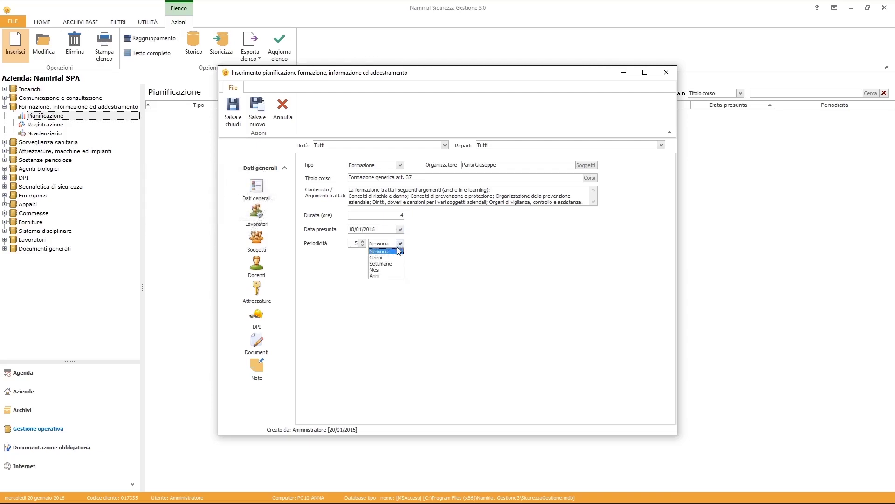
pyautogui.click(381, 275)
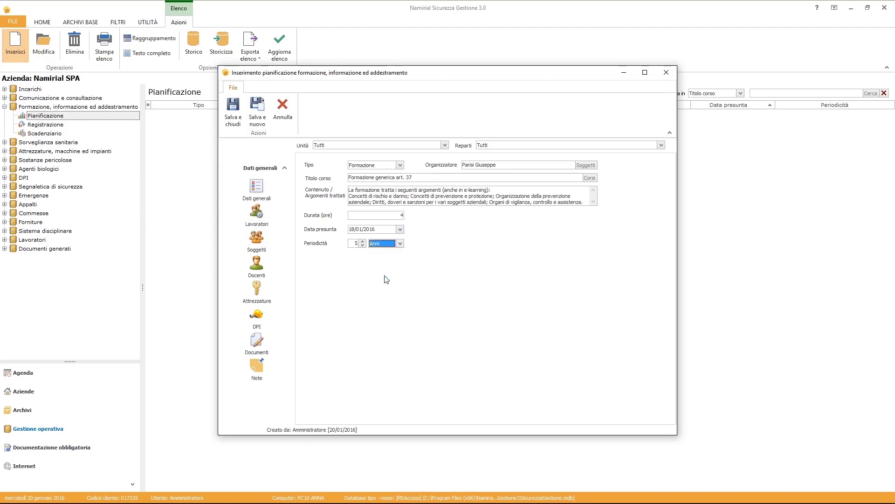
pyautogui.click(257, 222)
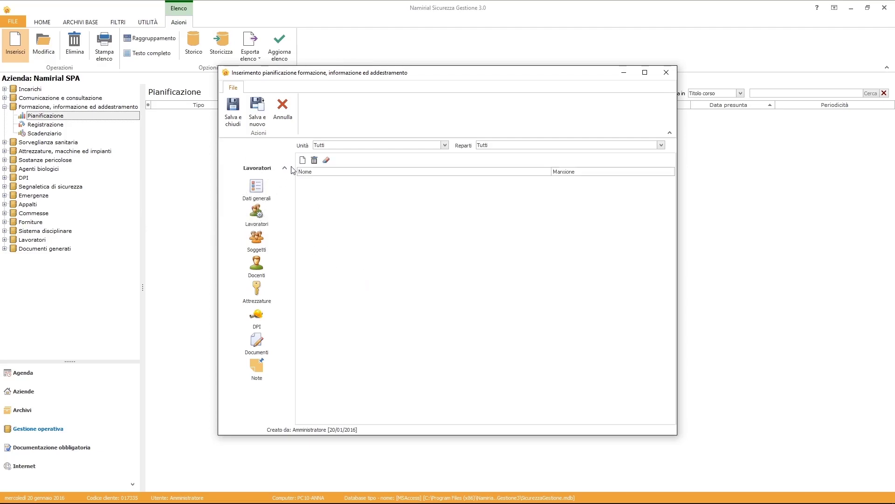
# Add two warehouse workers and a new teacher entry to the course.
pyautogui.click(303, 160)
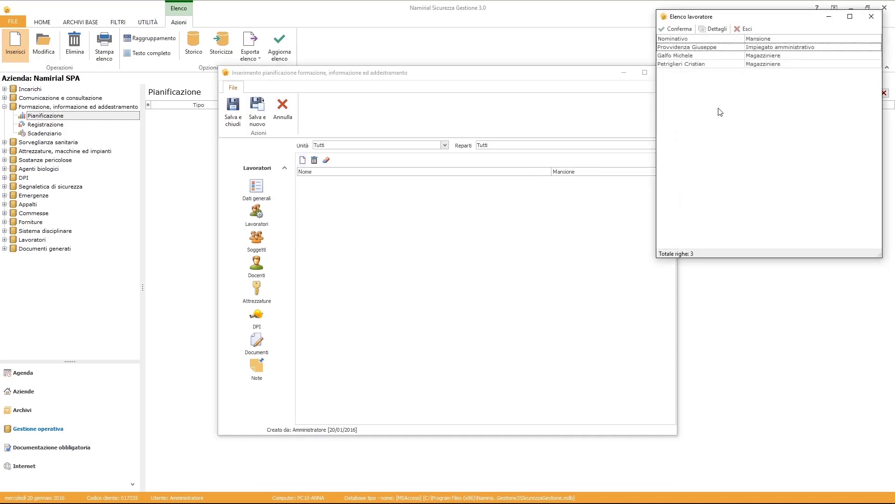
pyautogui.click(699, 55)
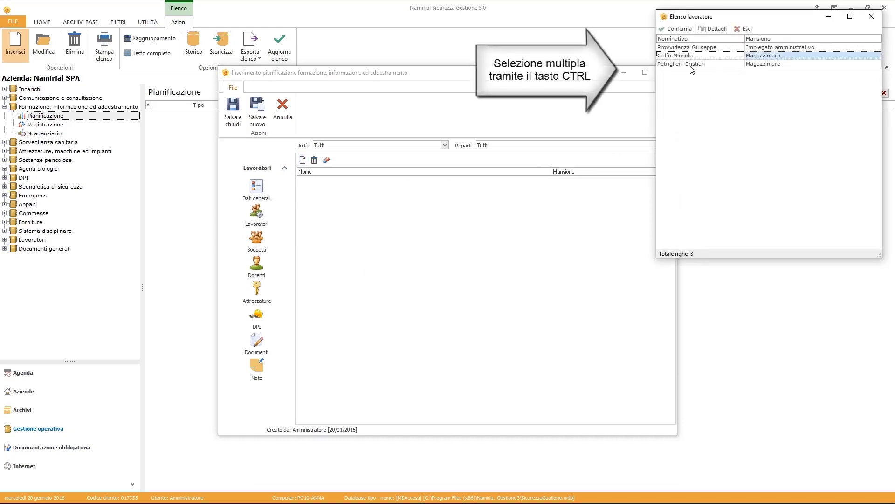
pyautogui.keyDown('ctrl'); pyautogui.click(693, 64); pyautogui.keyUp('ctrl')
pyautogui.click(677, 29)
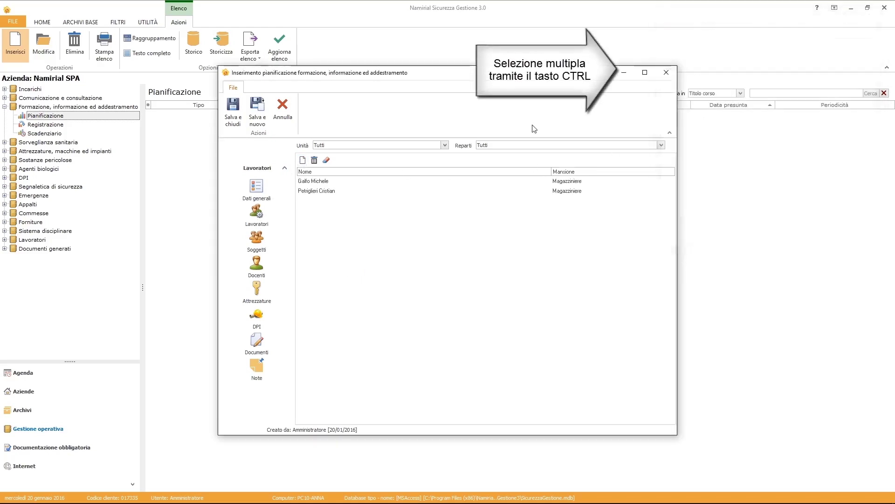
pyautogui.click(257, 264)
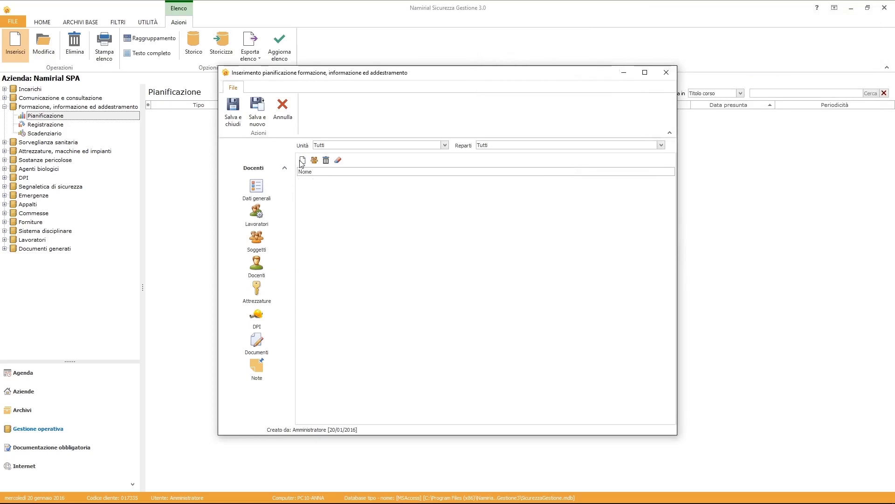
pyautogui.click(310, 184)
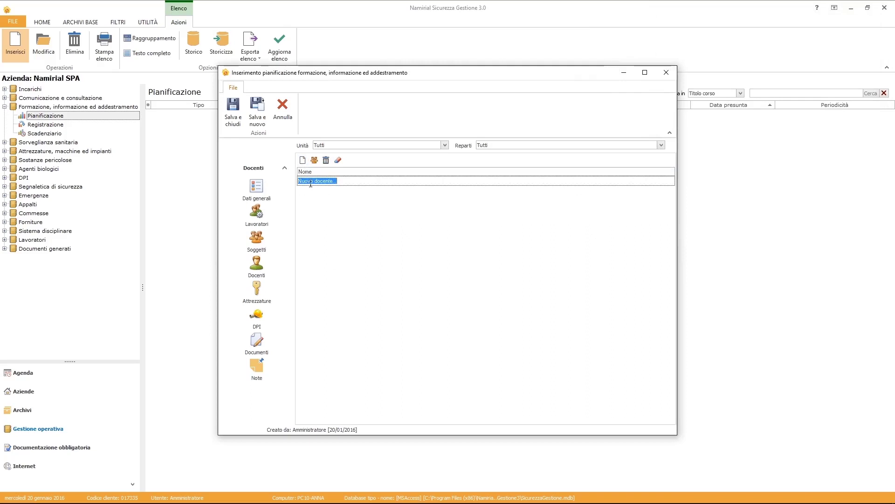
pyautogui.write('Mario Ro')
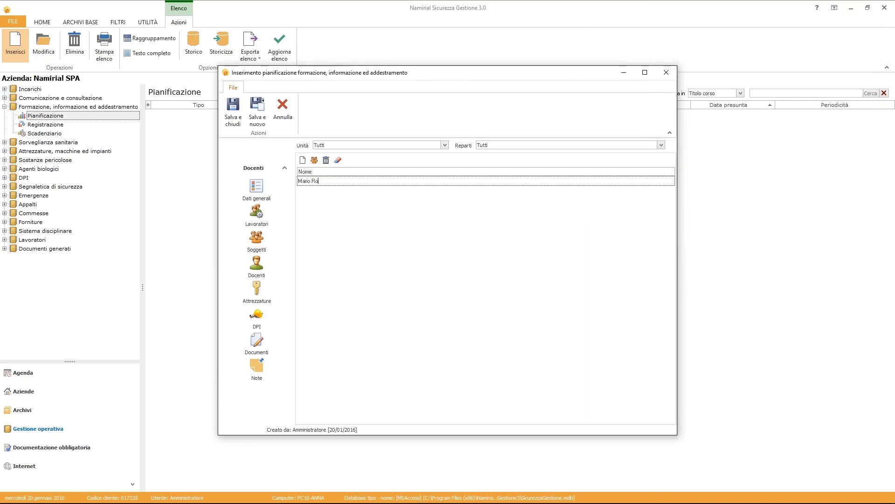
pyautogui.write('ssi')
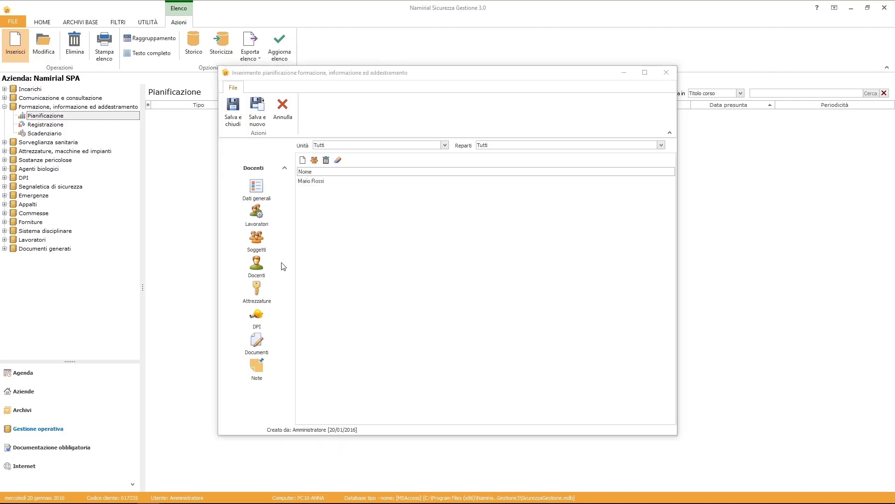
# Attach the Carrello a forche equipment and Elmetto di sicurezza DPI, then save the plan.
pyautogui.click(257, 290)
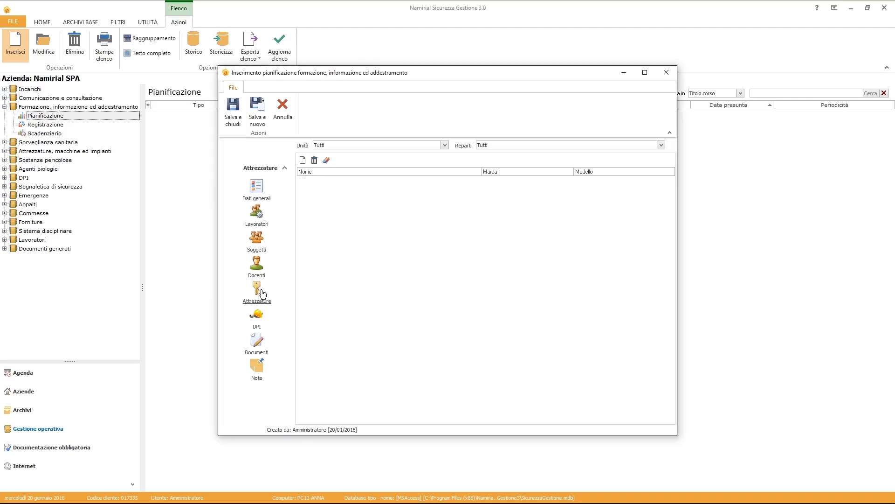
pyautogui.click(304, 160)
pyautogui.click(752, 56)
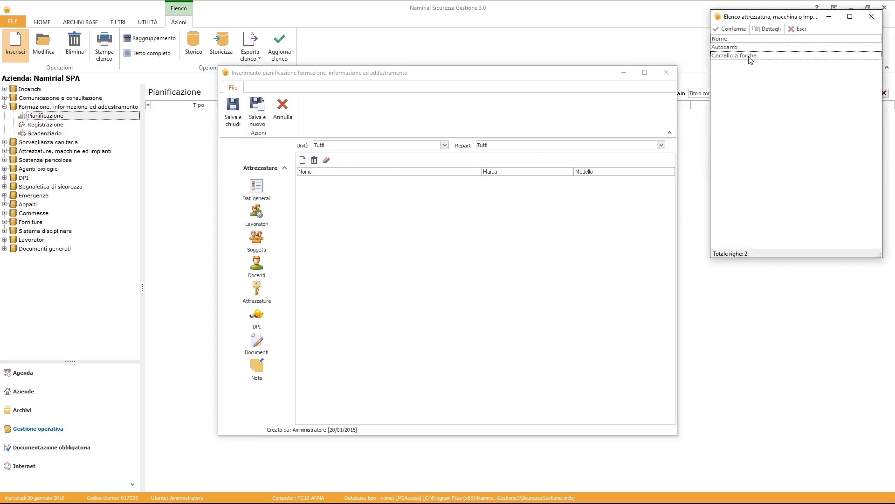
pyautogui.click(731, 28)
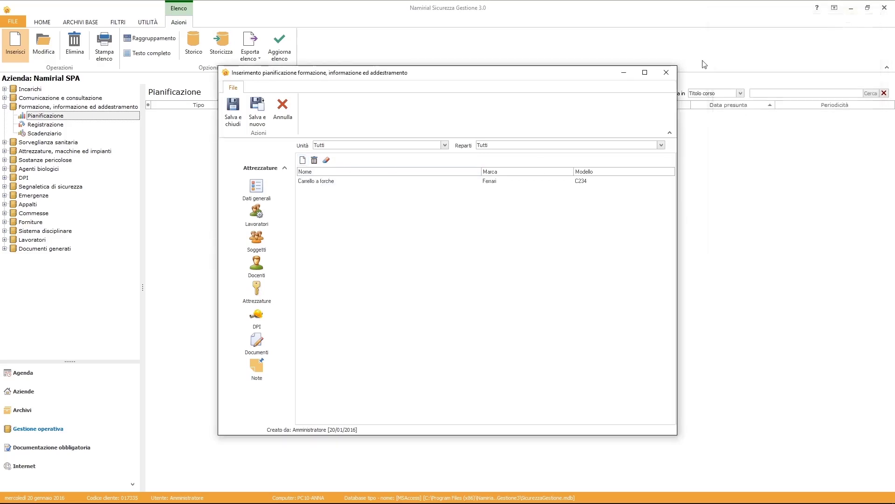
pyautogui.click(257, 317)
pyautogui.click(304, 161)
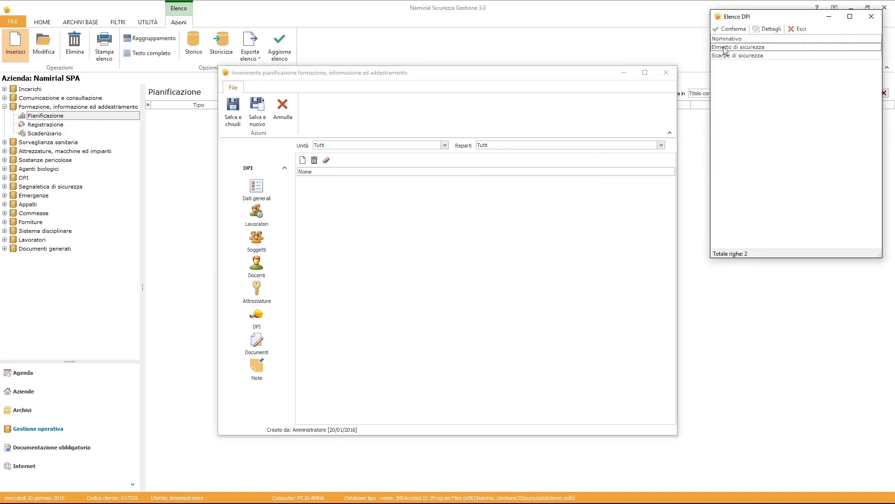
pyautogui.click(724, 48)
pyautogui.click(731, 29)
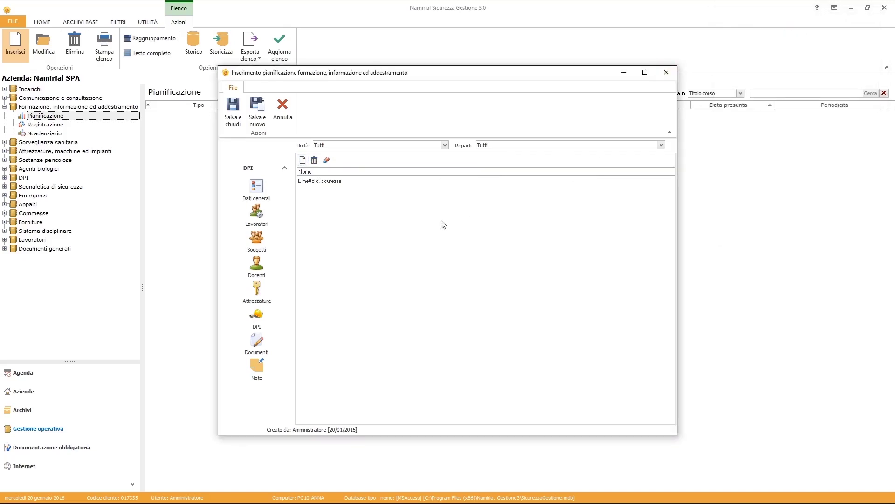
pyautogui.click(235, 123)
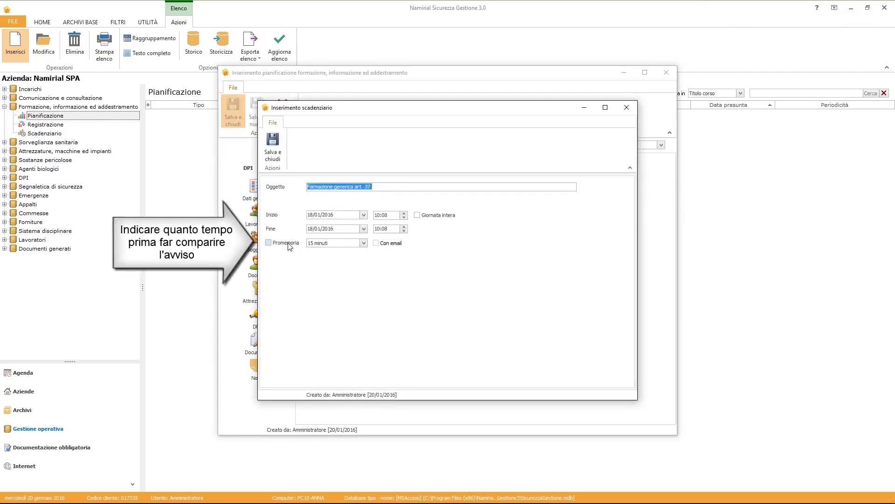
# Enable a 6-hour reminder for the course deadline, also sent by e-mail.
pyautogui.click(289, 245)
pyautogui.click(347, 246)
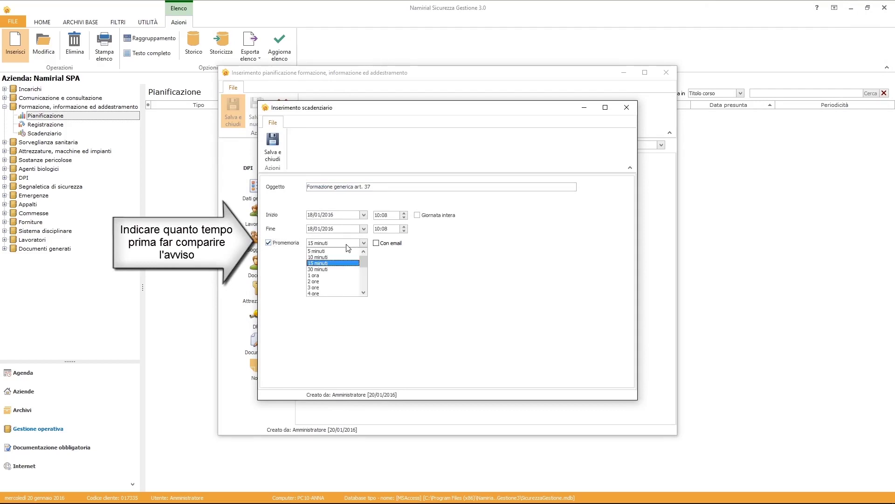
pyautogui.moveTo(365, 258); pyautogui.dragTo(365, 270)
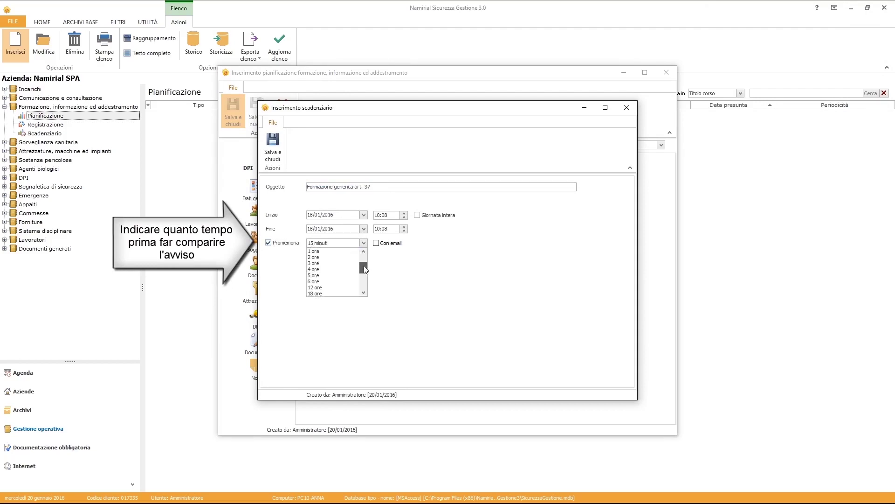
pyautogui.click(335, 282)
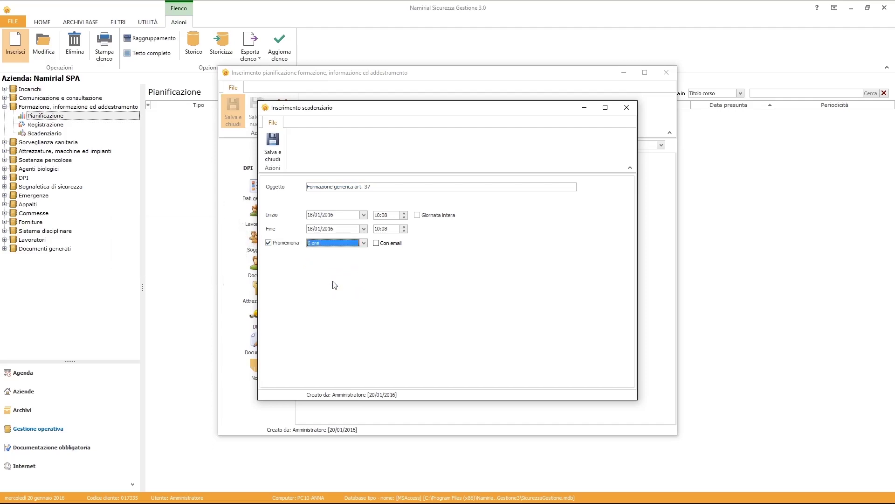
pyautogui.click(375, 243)
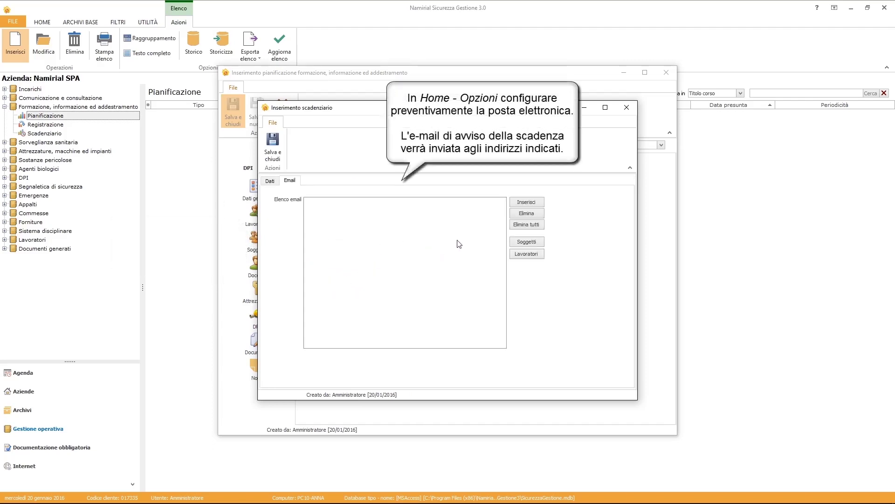
# Add two reminder e-mail recipients, one typed and one from Soggetti, and save the deadline.
pyautogui.click(513, 205)
pyautogui.click(317, 206)
pyautogui.click(316, 206)
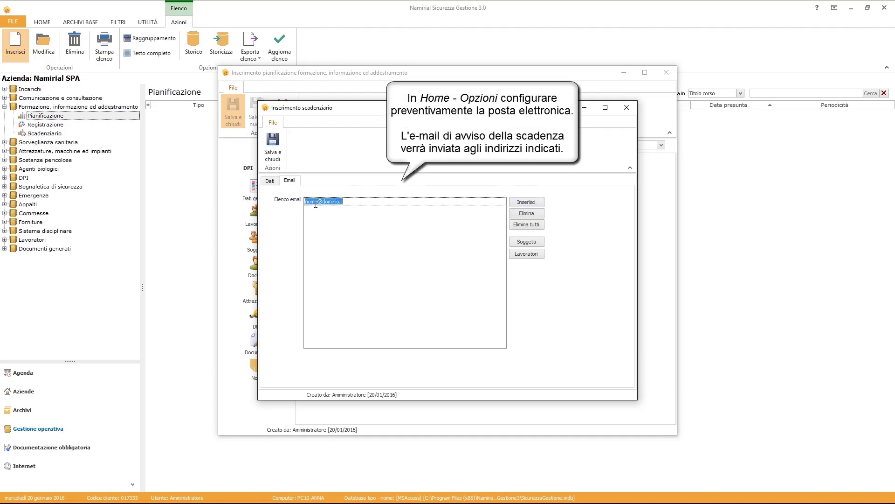
pyautogui.click(513, 242)
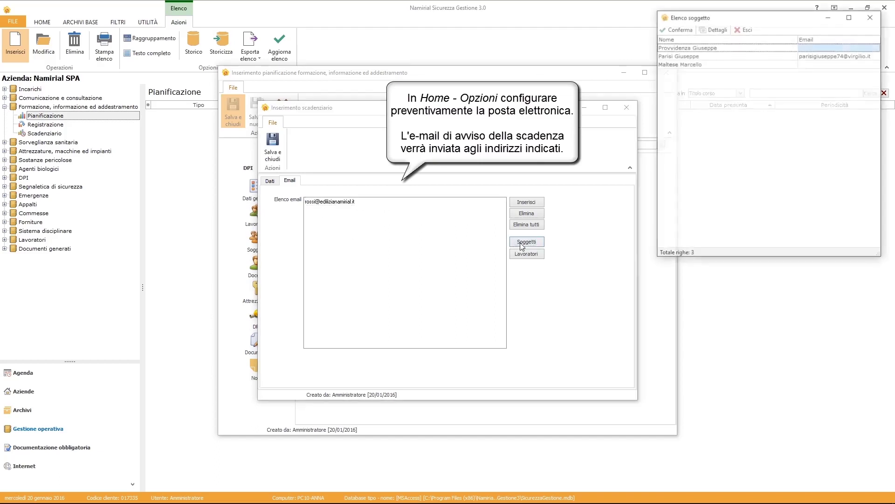
pyautogui.click(745, 56)
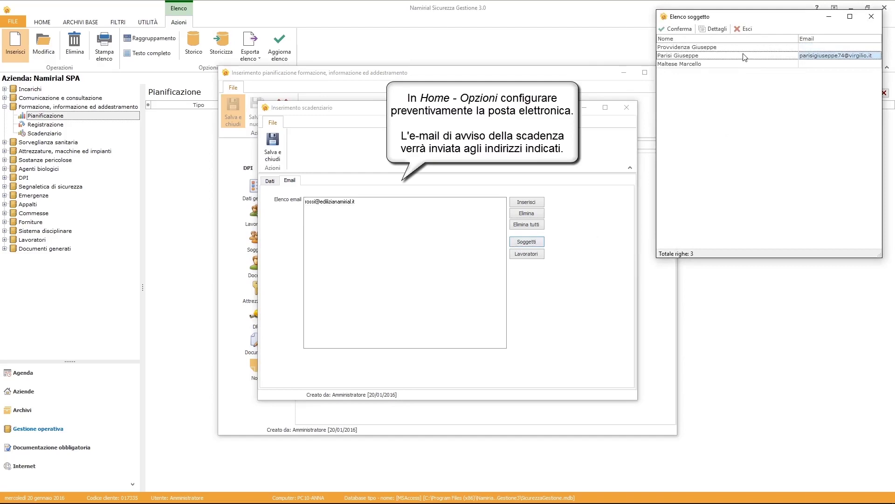
pyautogui.click(675, 29)
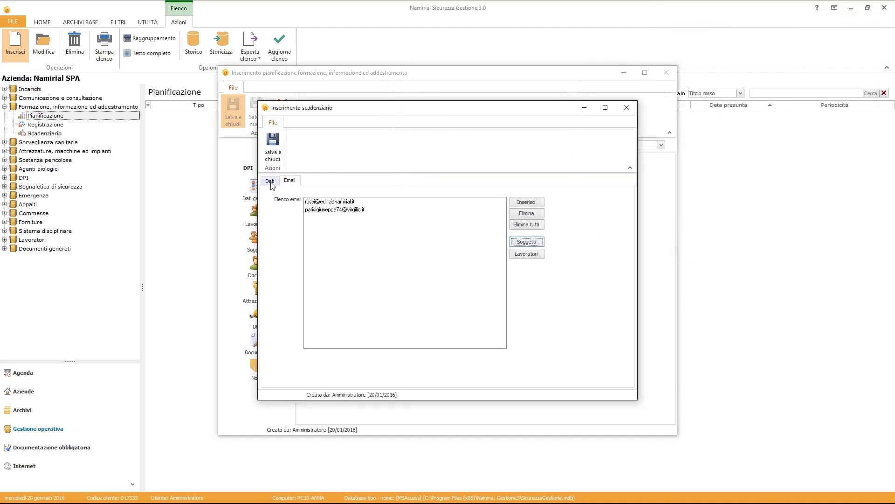
pyautogui.click(273, 157)
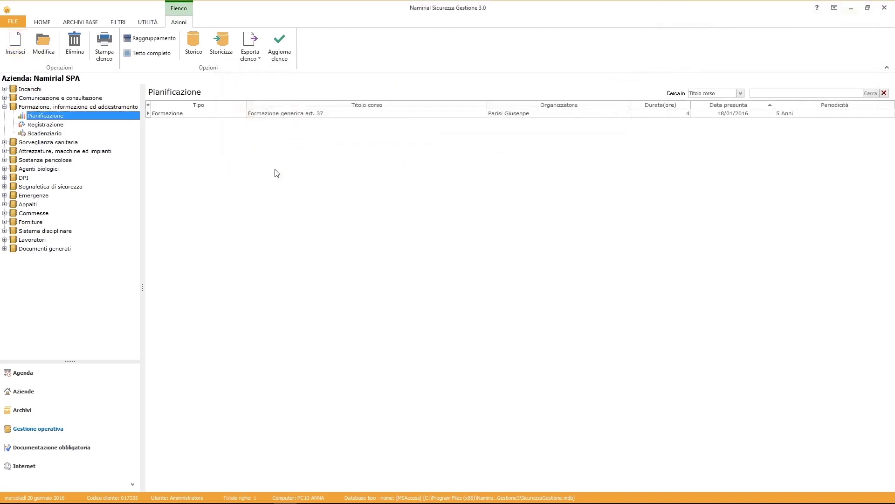
# Register the Formazione generica art. 37 course as held at sede operativa.
pyautogui.click(45, 125)
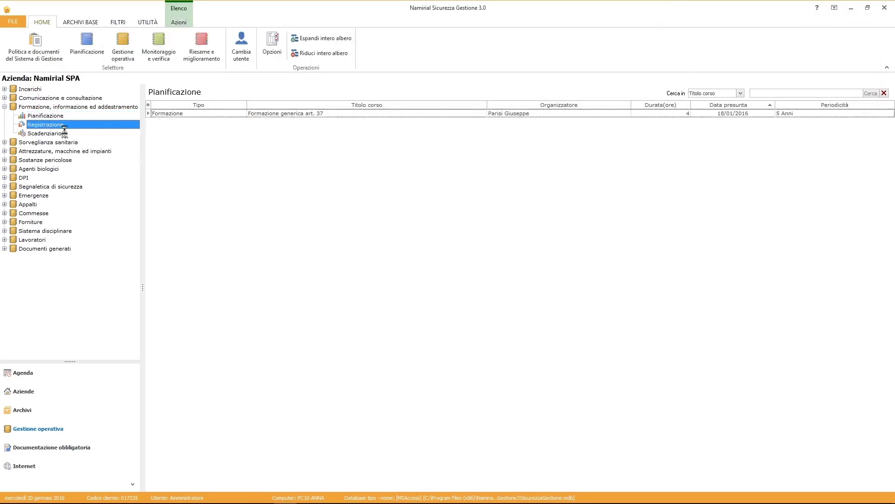
pyautogui.rightClick(218, 171)
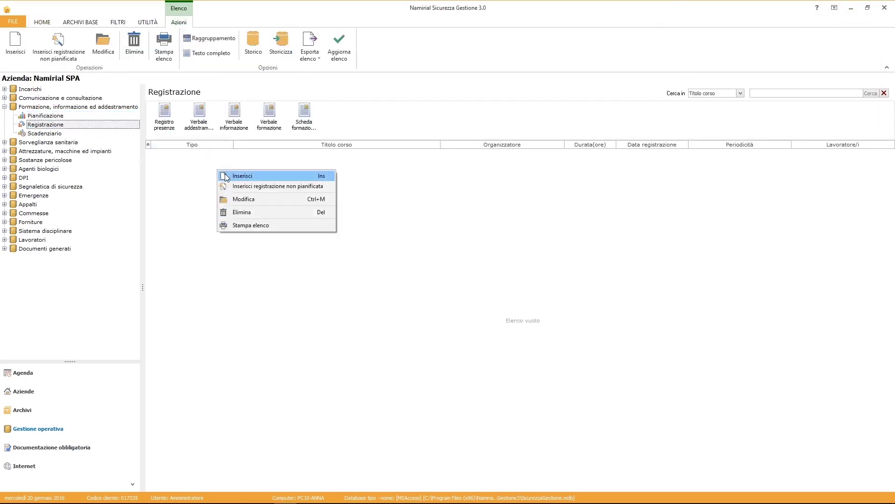
pyautogui.click(227, 176)
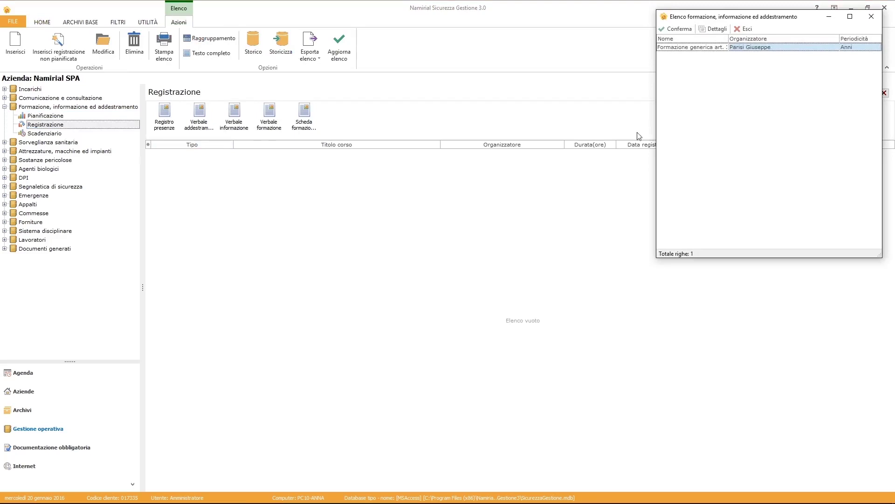
pyautogui.click(676, 29)
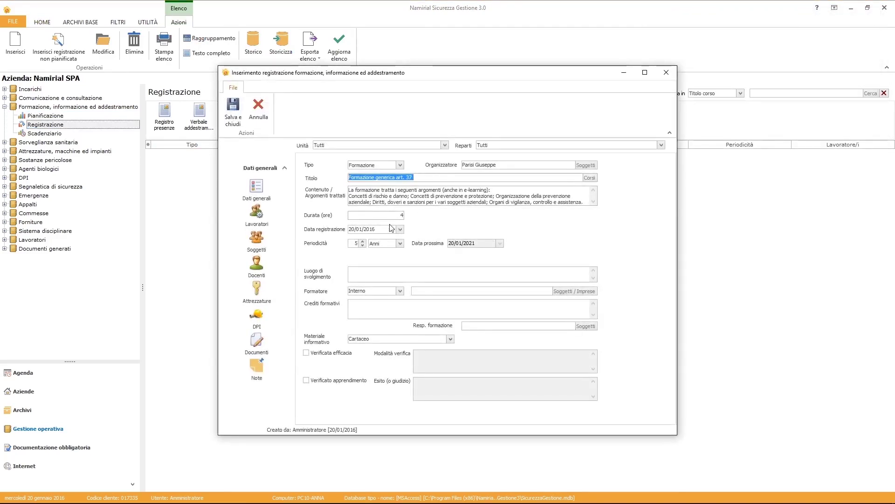
pyautogui.click(385, 272)
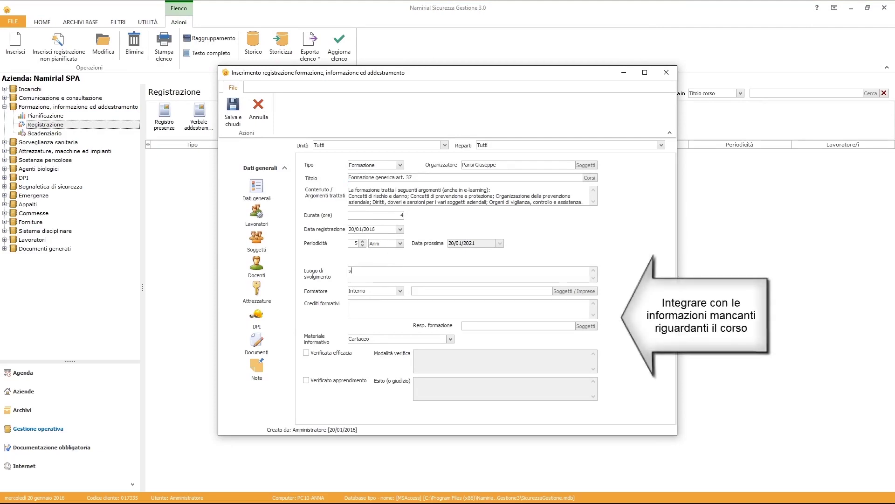
pyautogui.write('operativa')
# Set an Esterno trainer, Impresa Formatrice A, with the RSPP as training responsible.
pyautogui.click(400, 291)
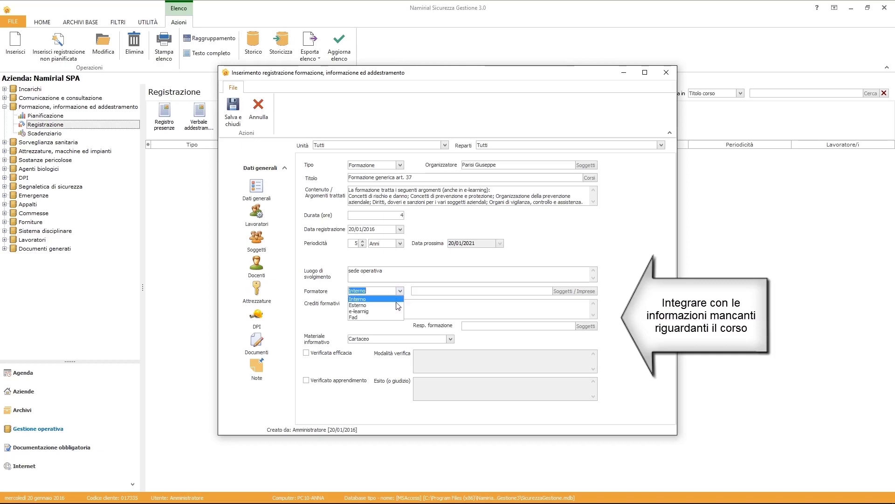
pyautogui.click(397, 306)
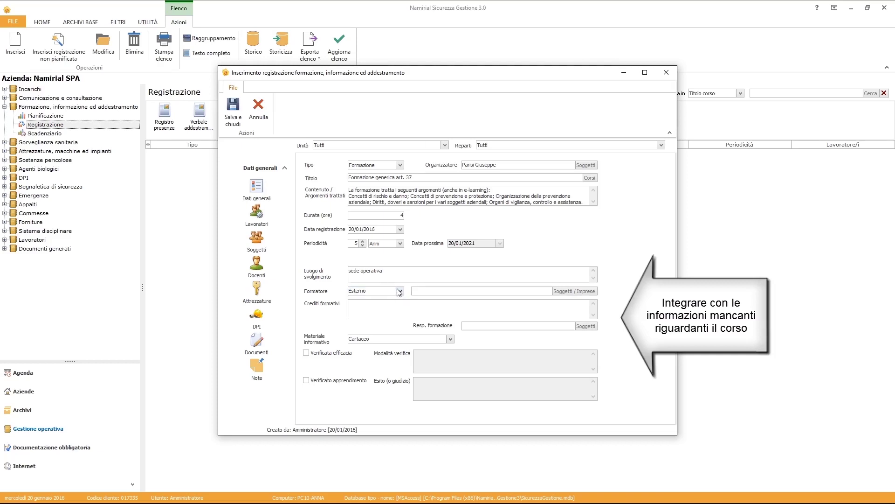
pyautogui.click(562, 291)
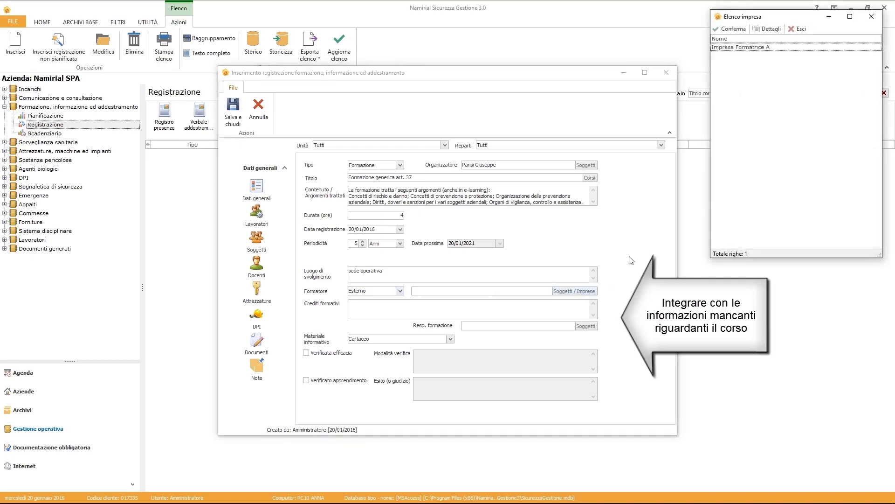
pyautogui.click(730, 28)
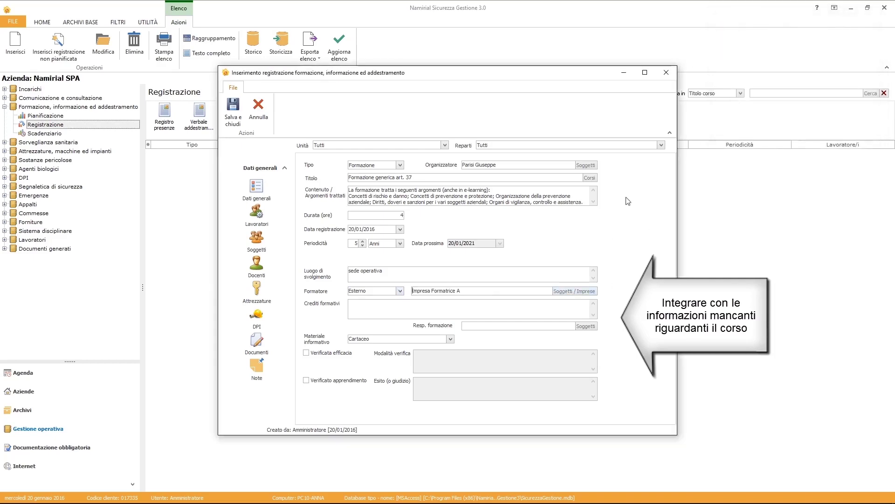
pyautogui.click(587, 328)
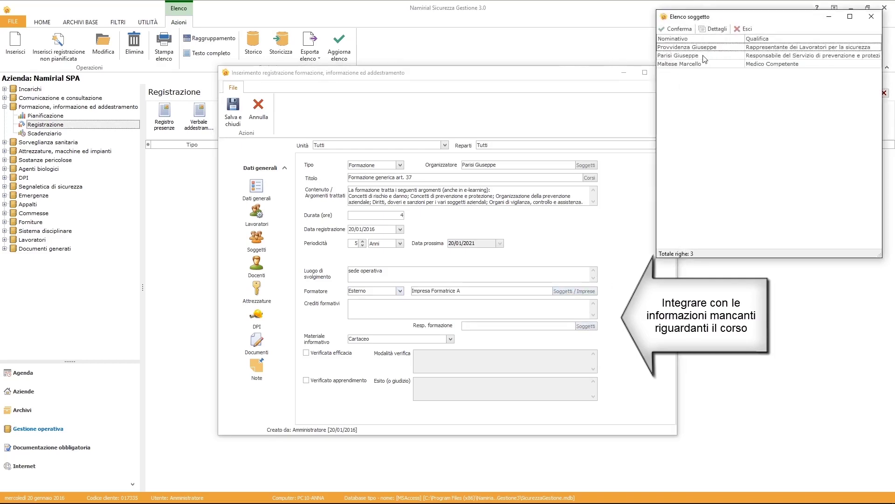
pyautogui.click(705, 57)
pyautogui.click(674, 29)
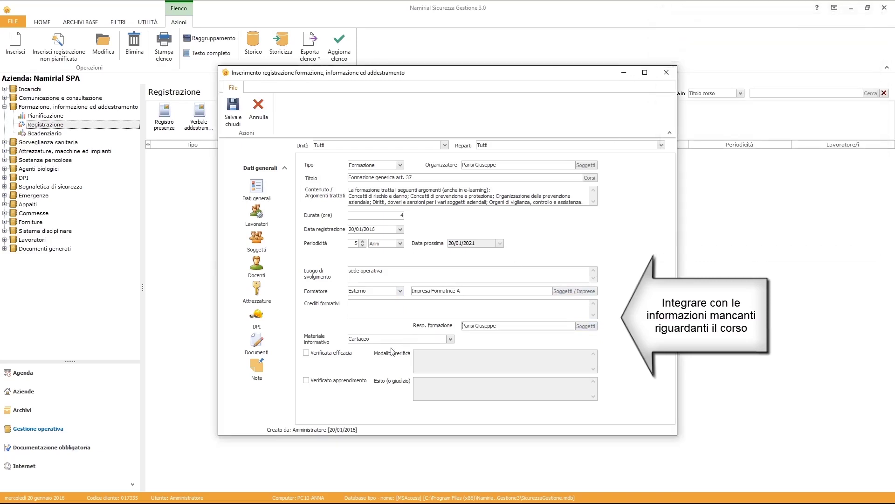
# Record effectiveness verified by Test a risposta multipla and learning Positivo, then save registration and deadline.
pyautogui.click(306, 353)
pyautogui.click(431, 358)
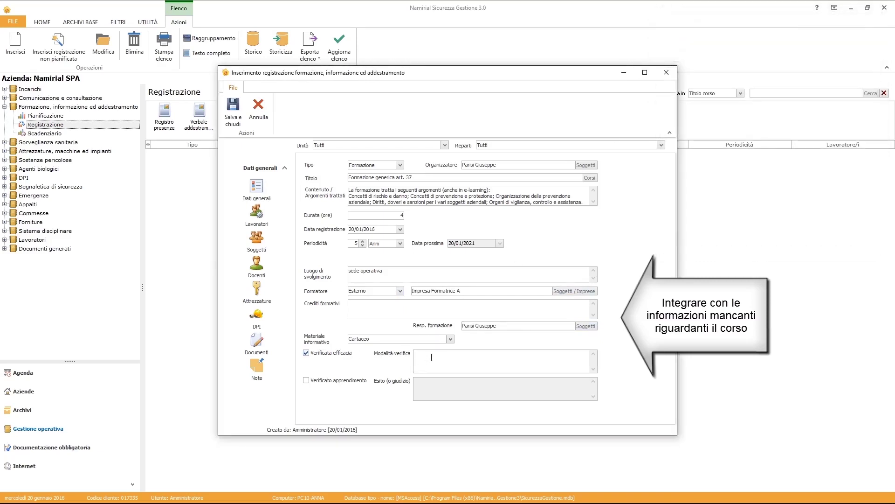
pyautogui.write('Test a risposta multipla')
pyautogui.click(306, 380)
pyautogui.click(426, 382)
pyautogui.write('Positivo')
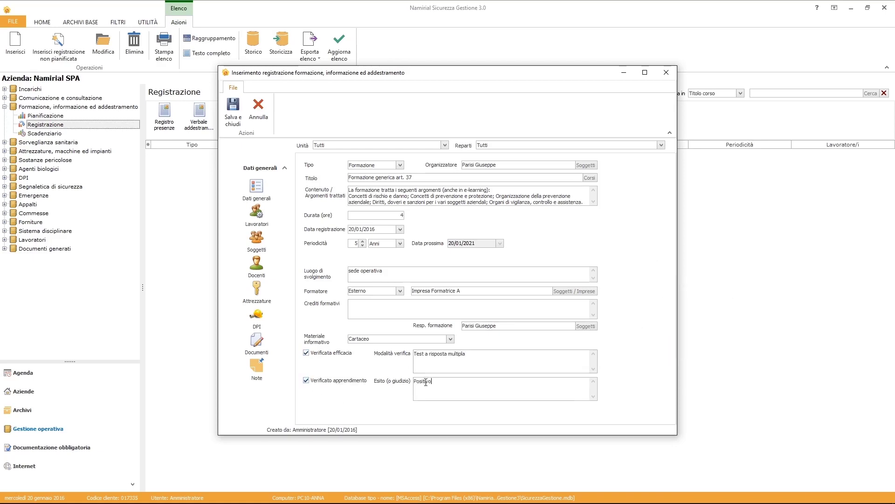
pyautogui.click(242, 119)
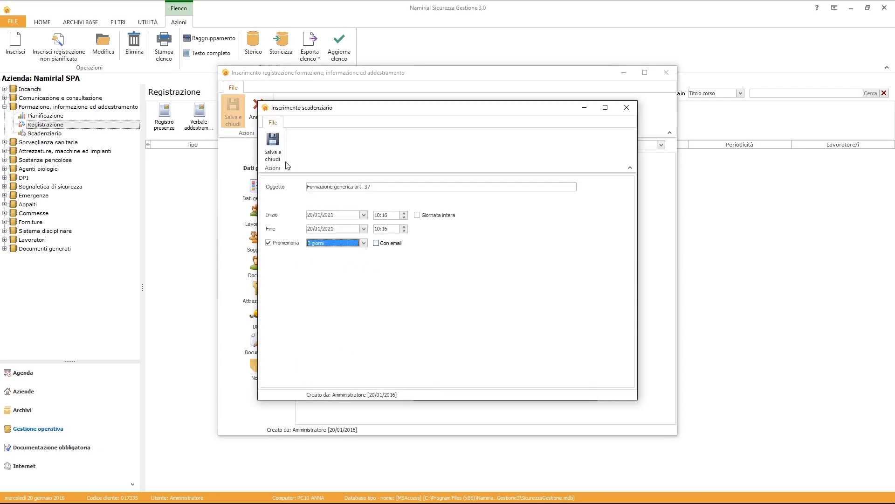
pyautogui.click(272, 153)
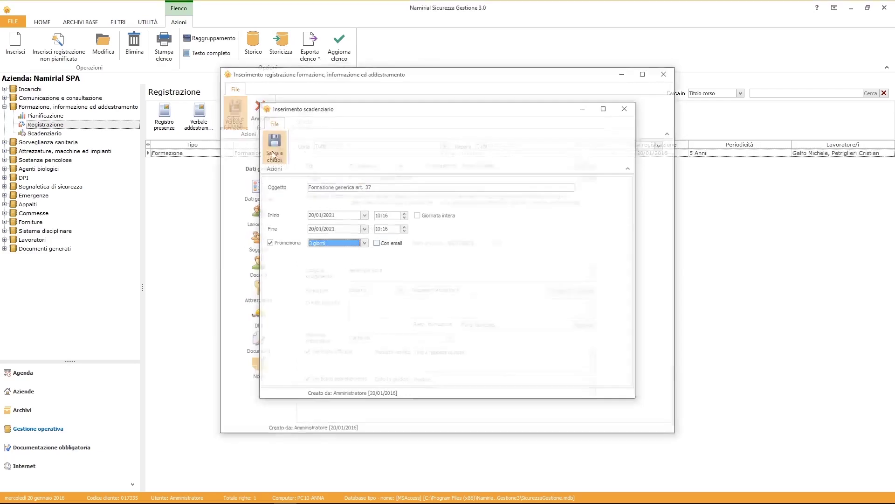
pyautogui.click(271, 125)
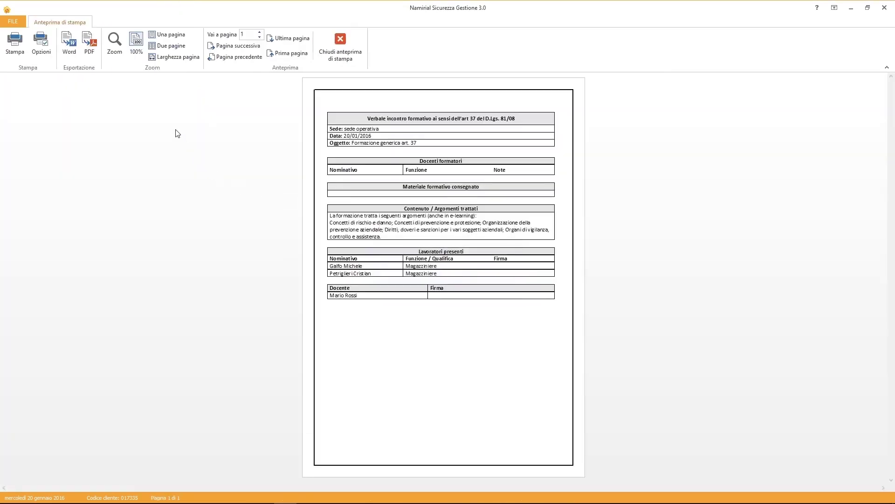
pyautogui.click(136, 44)
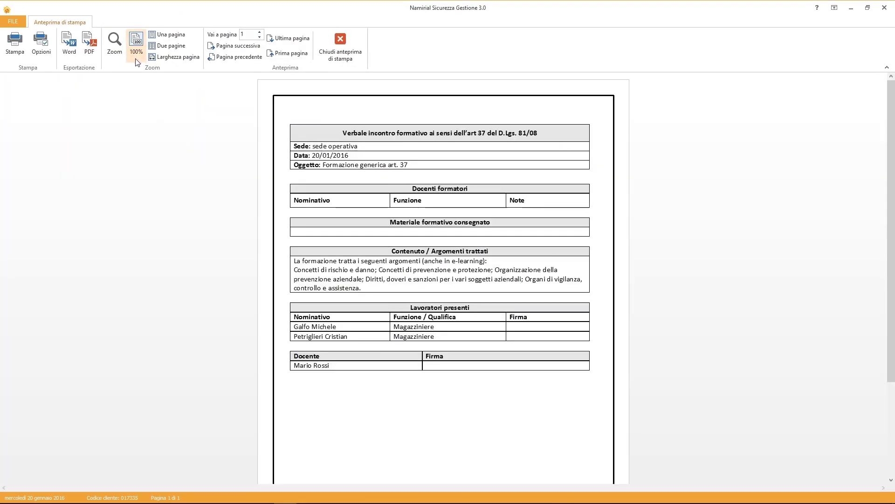
pyautogui.click(70, 59)
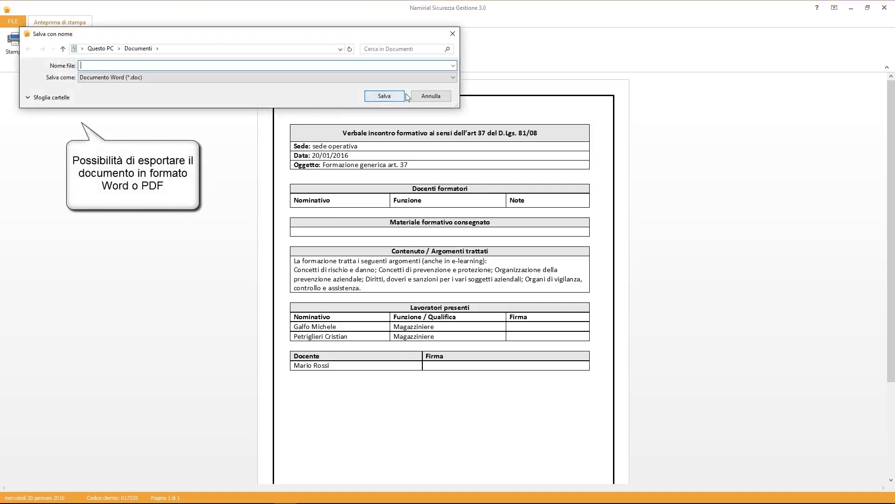
pyautogui.click(420, 96)
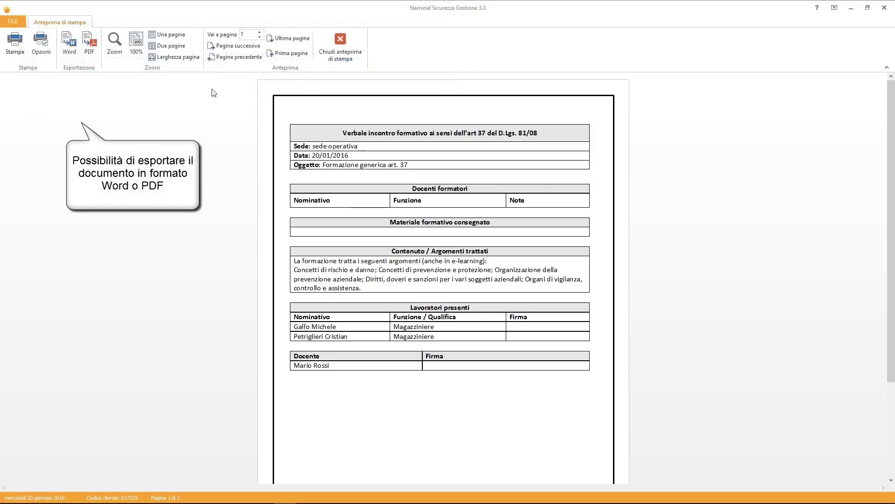
pyautogui.click(86, 54)
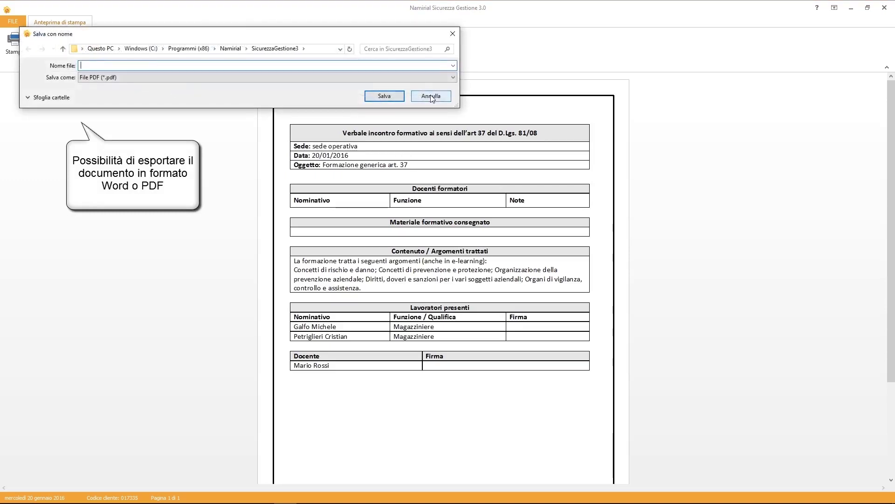
pyautogui.click(430, 97)
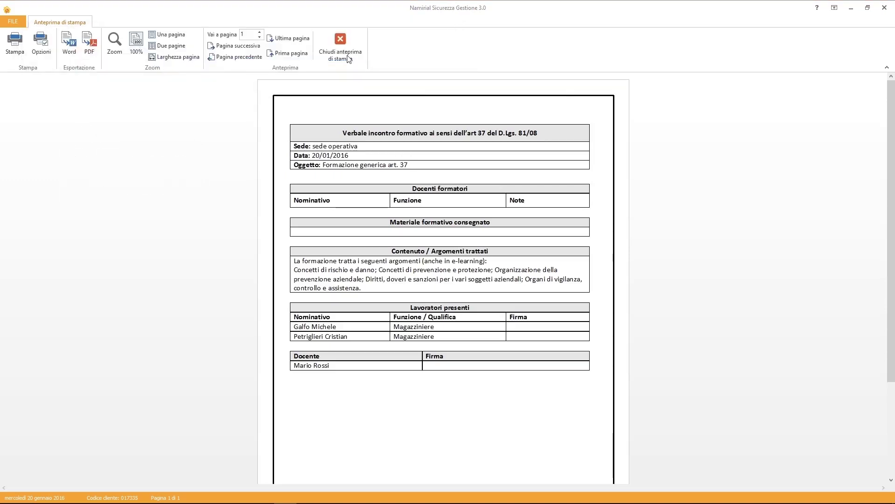
pyautogui.click(345, 59)
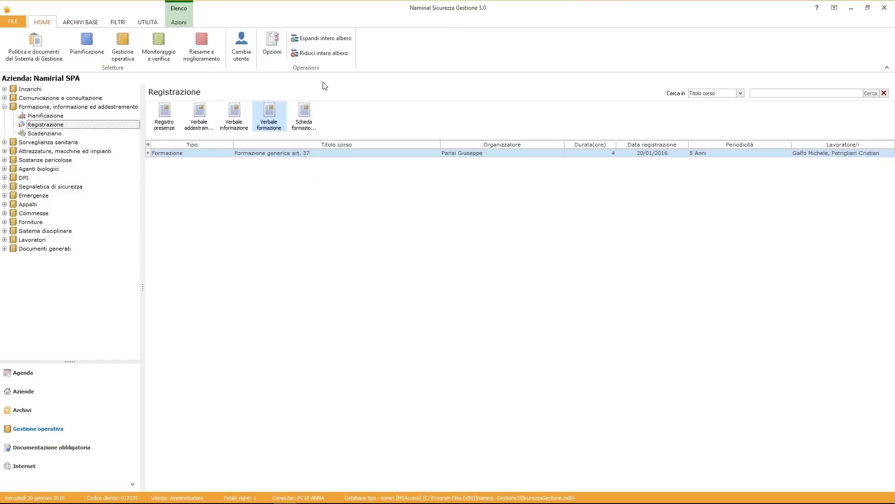
# Create a Preventiva Visita plan named 'Visita medica videoterminalista' with a visit description.
pyautogui.click(47, 134)
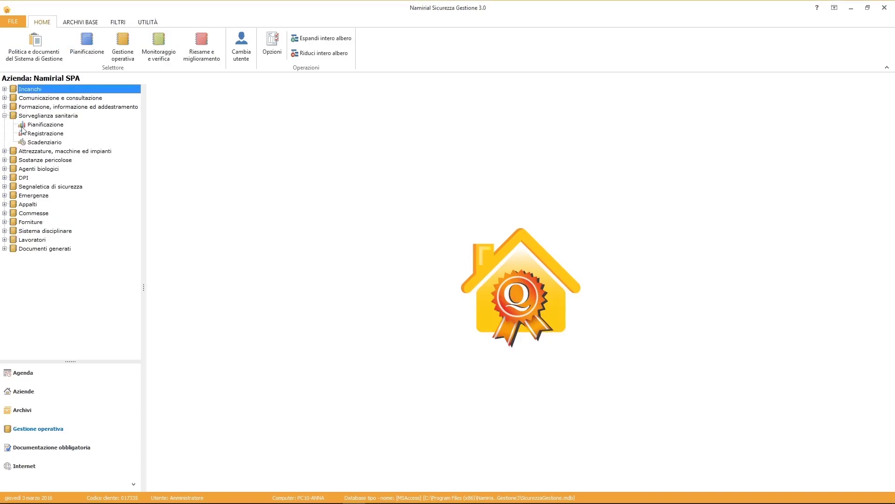
pyautogui.click(32, 126)
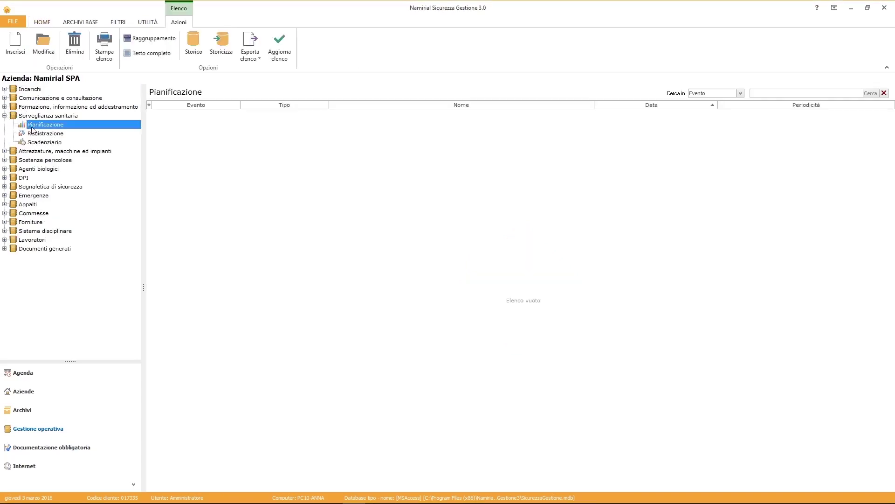
pyautogui.click(15, 44)
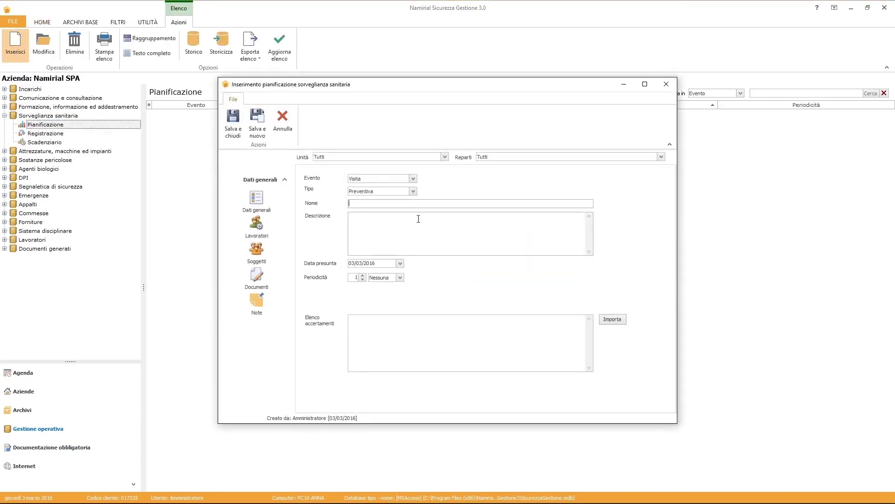
pyautogui.click(413, 180)
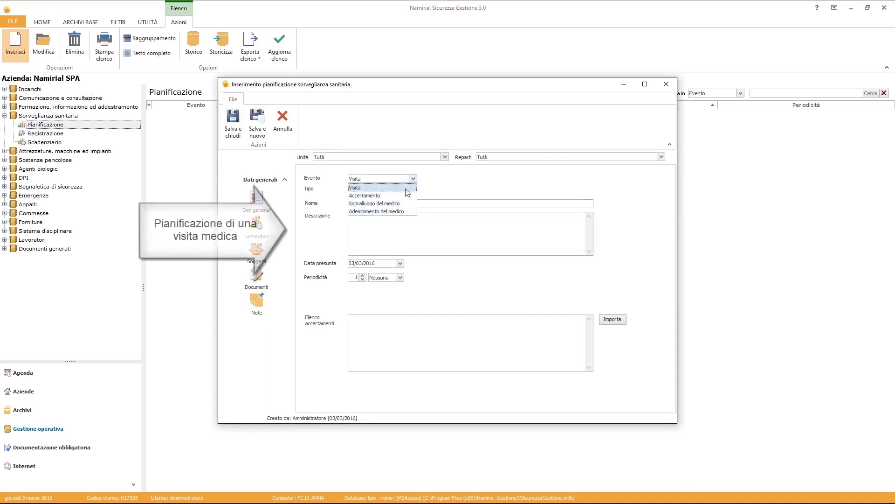
pyautogui.click(407, 189)
pyautogui.click(408, 191)
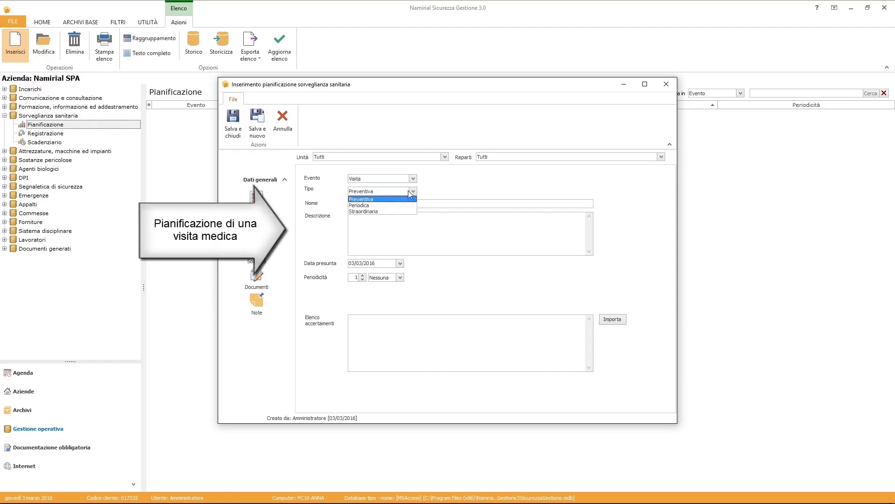
pyautogui.click(407, 201)
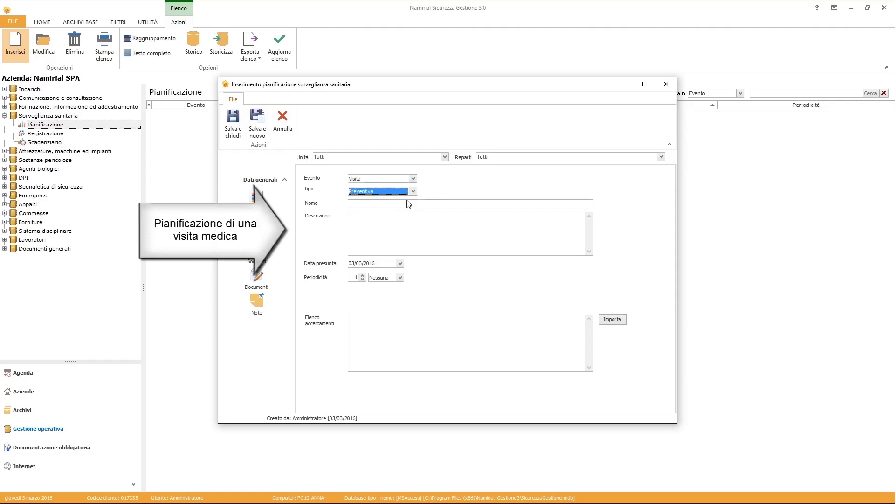
pyautogui.click(406, 205)
pyautogui.write('Visita medica videoterm')
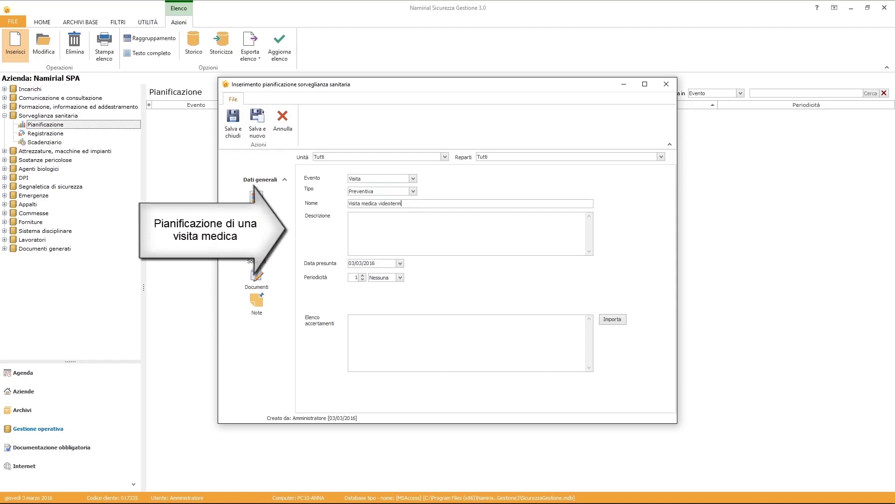
pyautogui.write('inalista')
pyautogui.press('Tab')
pyautogui.write('Visita medica e oculistica completa')
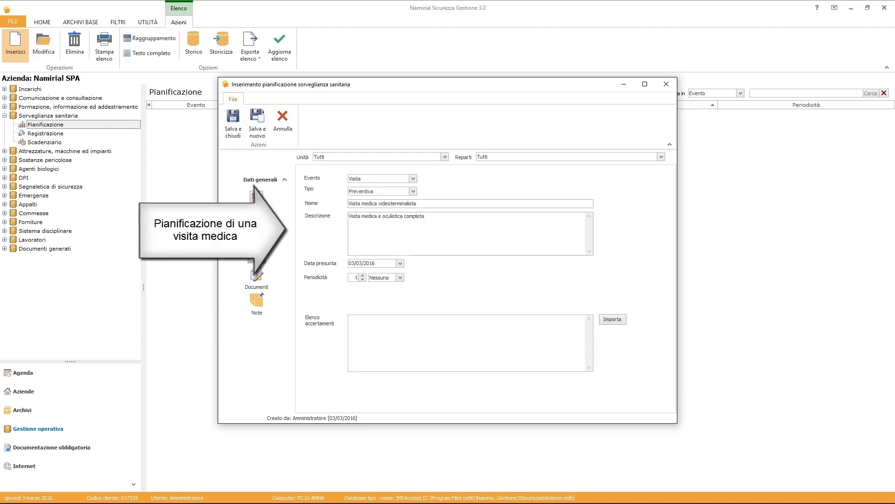
# Schedule it for 07/03/2016 every 2 Anni and import the Impiegato amministrativo protocol.
pyautogui.click(401, 263)
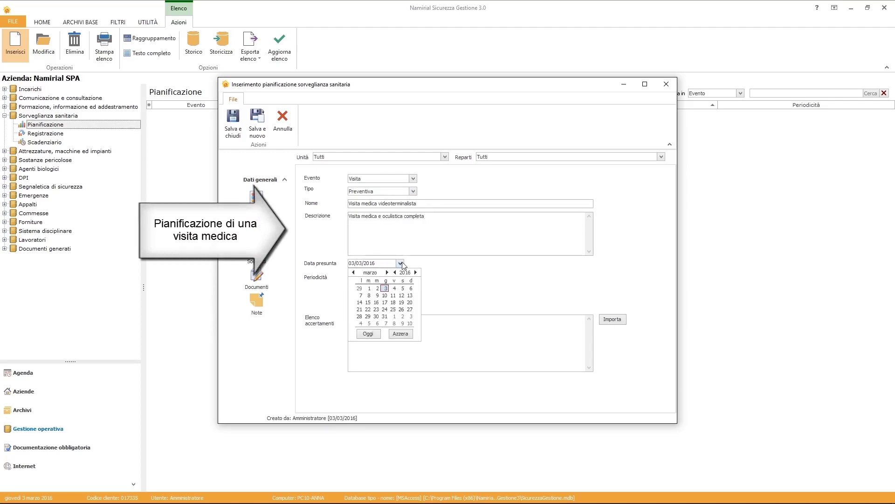
pyautogui.click(363, 299)
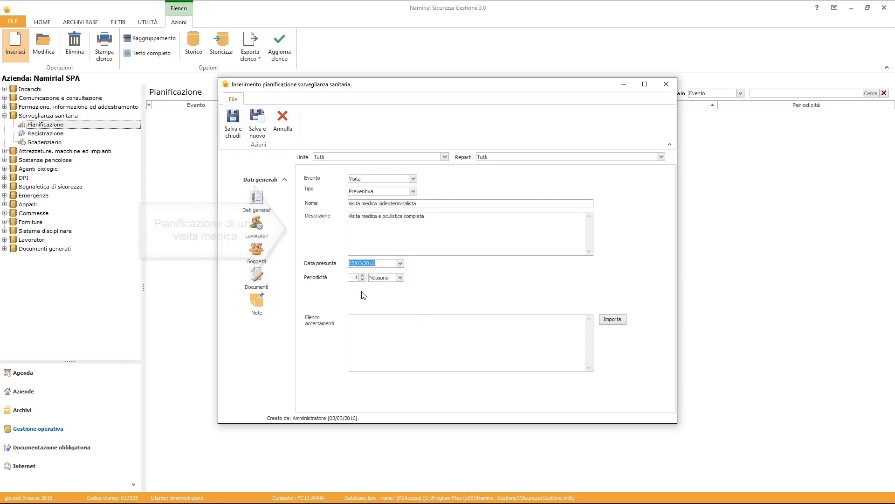
pyautogui.click(363, 275)
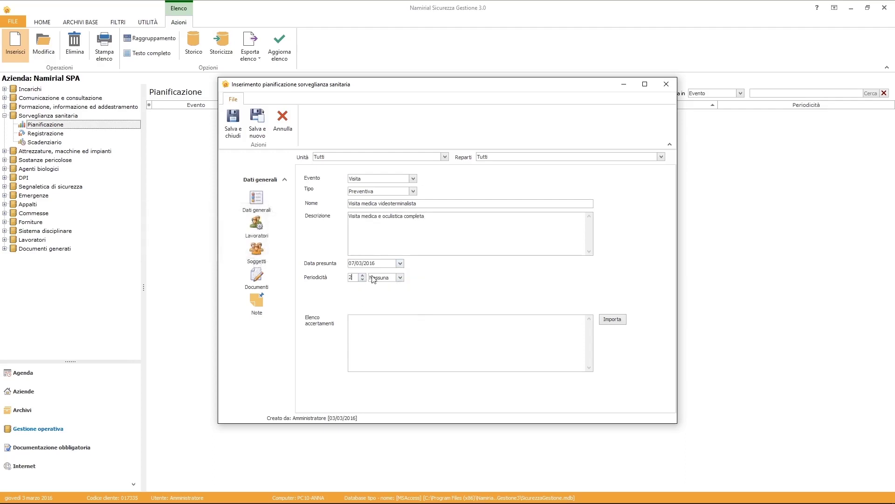
pyautogui.click(400, 278)
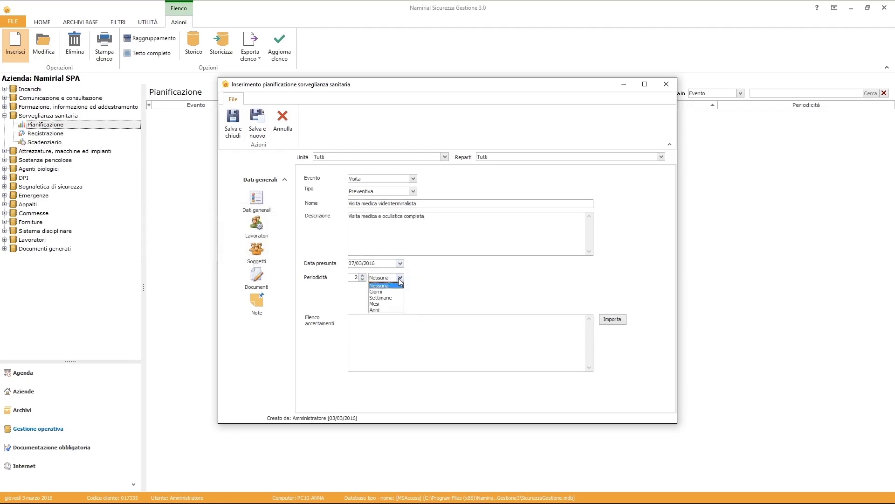
pyautogui.click(385, 310)
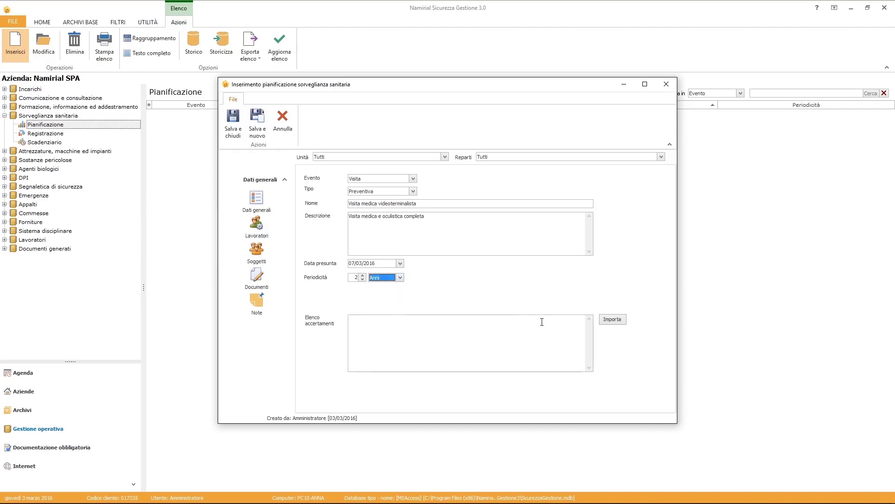
pyautogui.click(605, 321)
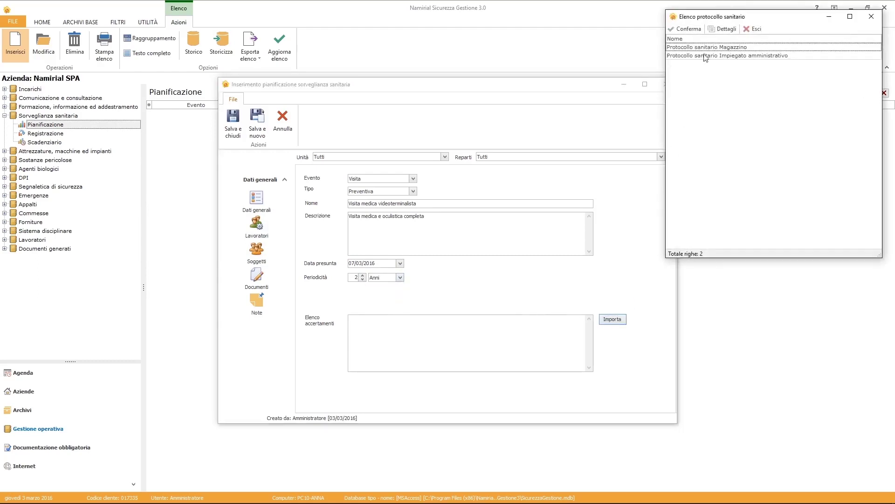
pyautogui.click(712, 56)
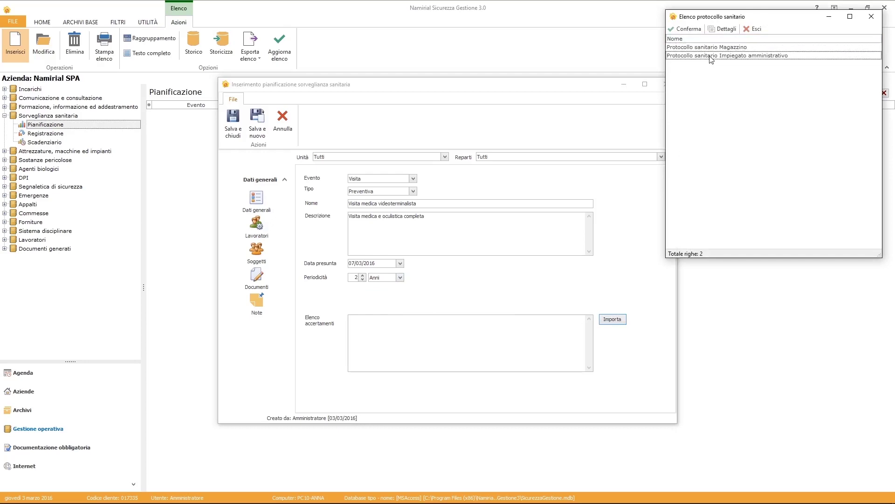
pyautogui.click(687, 28)
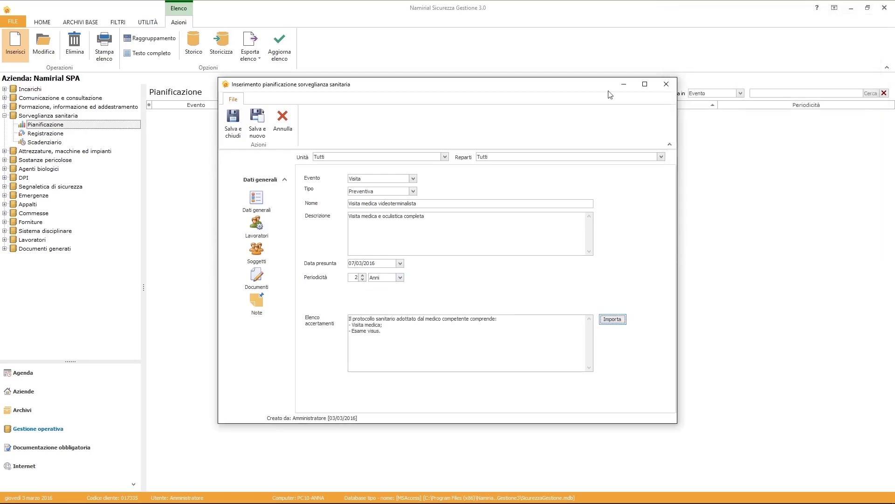
pyautogui.click(256, 225)
# Add the administrative employee to the visit and save the plan.
pyautogui.click(303, 172)
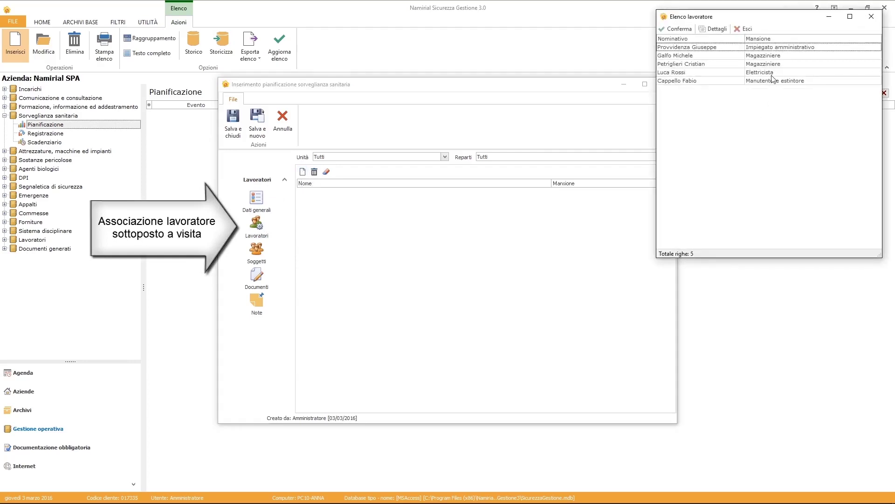
pyautogui.doubleClick(764, 48)
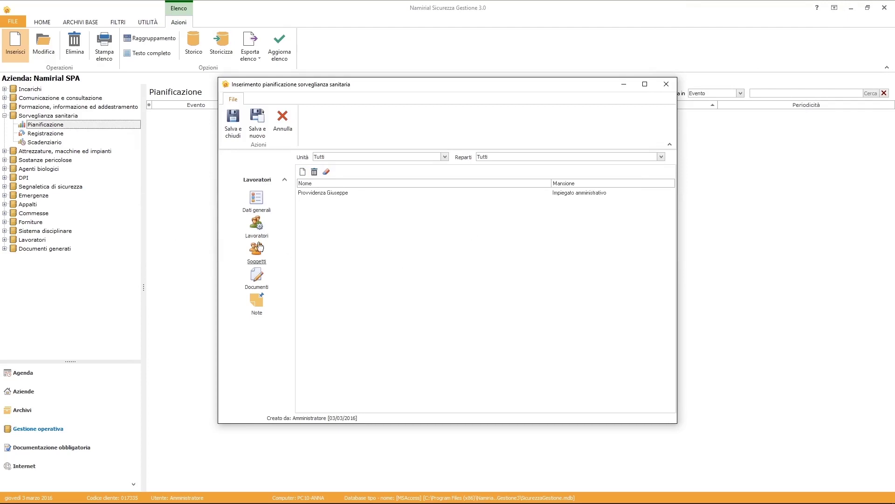
pyautogui.click(230, 139)
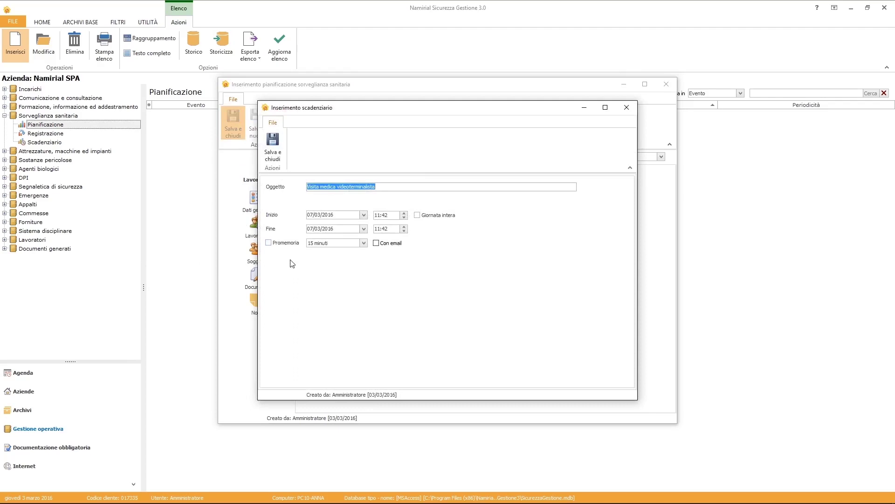
# Set the agenda entry's end time to 12:00 with a 30-minute reminder and save it.
pyautogui.click(395, 228)
pyautogui.write('12:00')
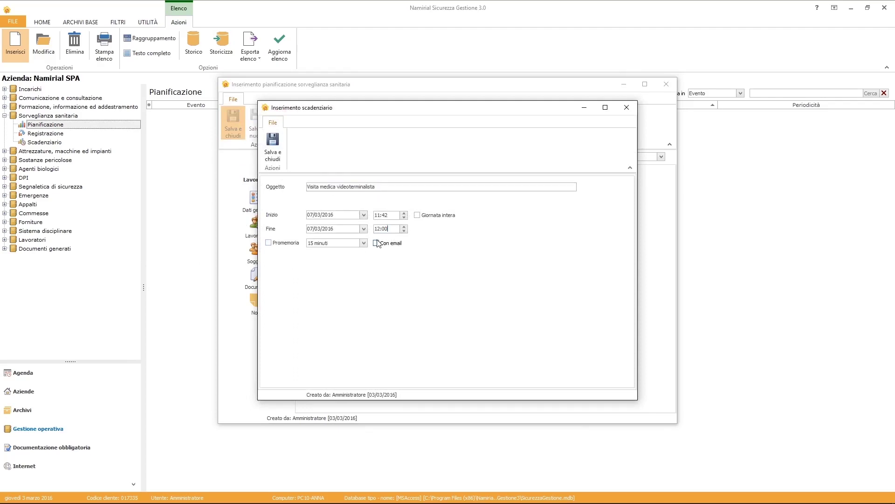
pyautogui.click(293, 244)
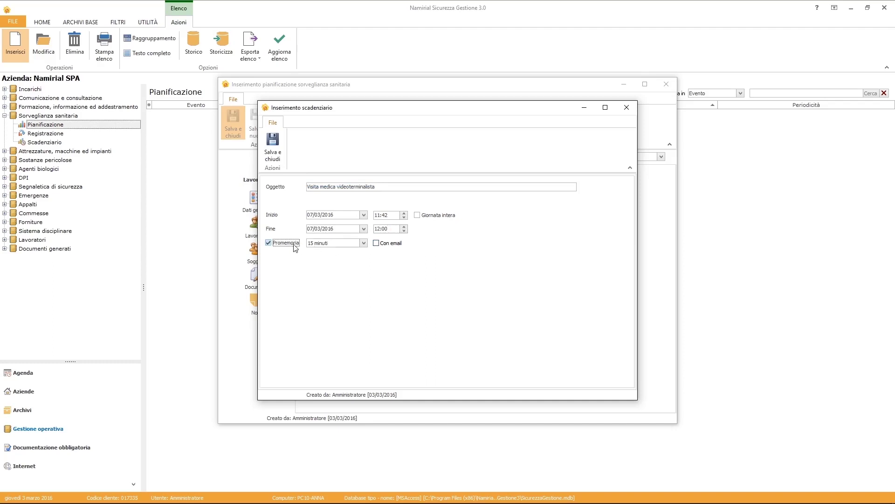
pyautogui.click(363, 243)
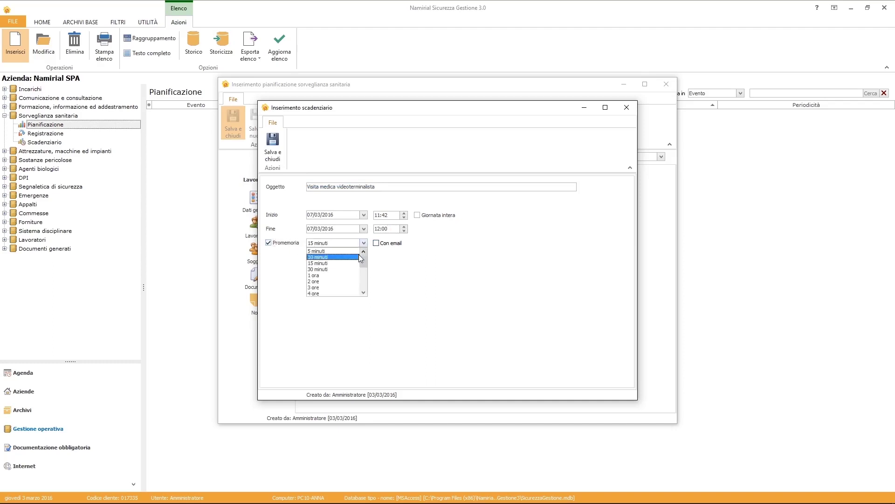
pyautogui.click(350, 269)
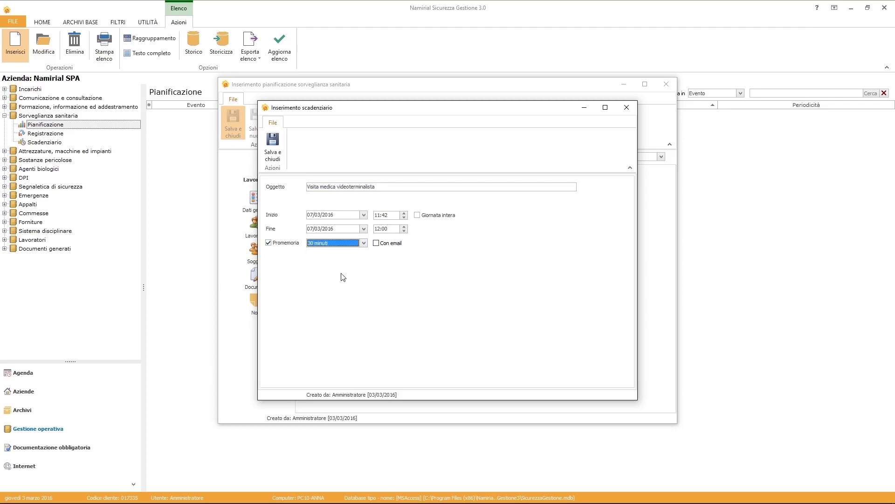
pyautogui.click(273, 146)
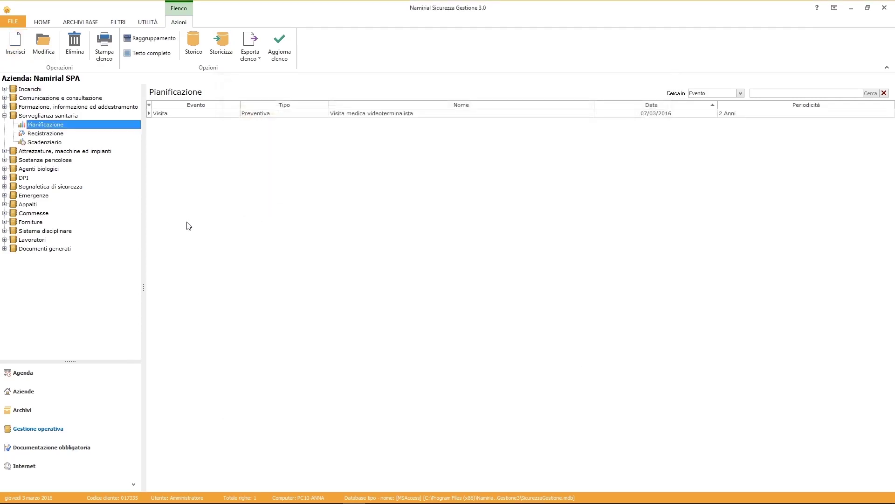
# Register the planned videoterminal visit as Idoneo and save its 03/03/2018 follow-up deadline.
pyautogui.click(52, 135)
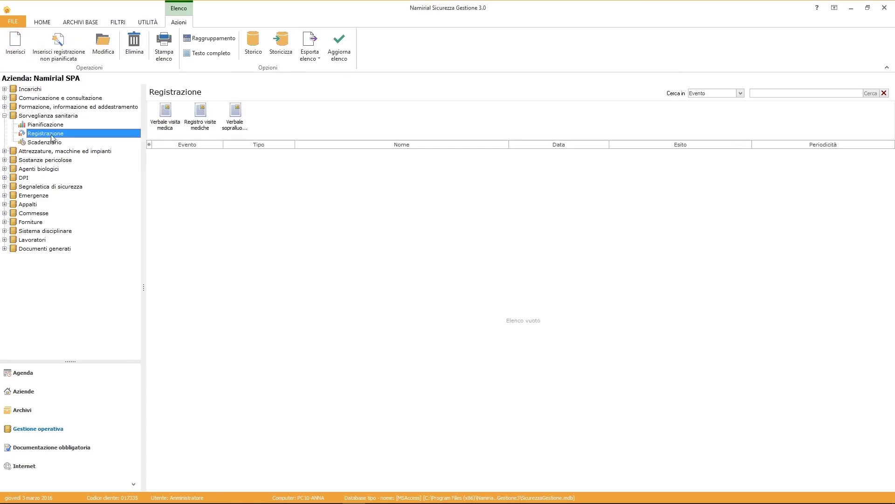
pyautogui.click(12, 49)
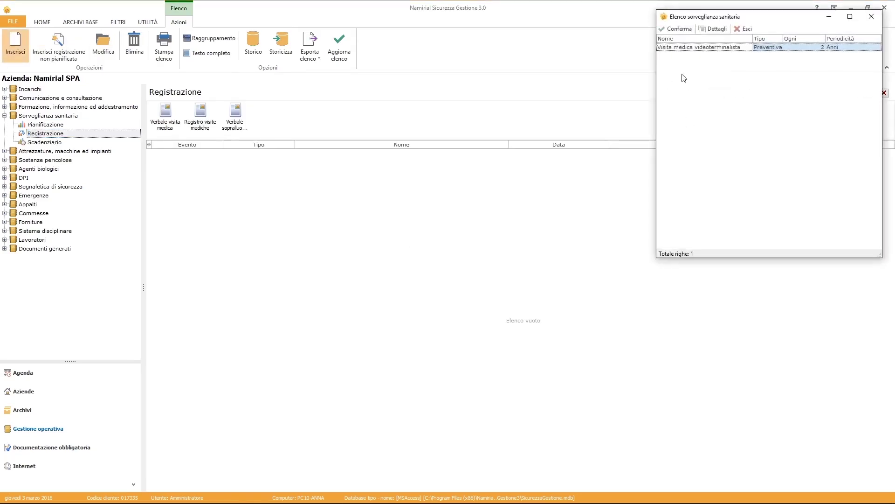
pyautogui.click(676, 29)
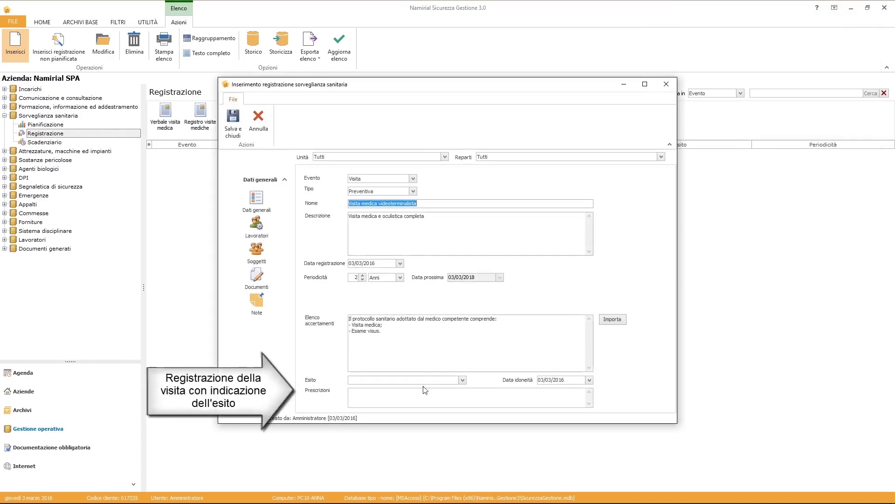
pyautogui.click(462, 381)
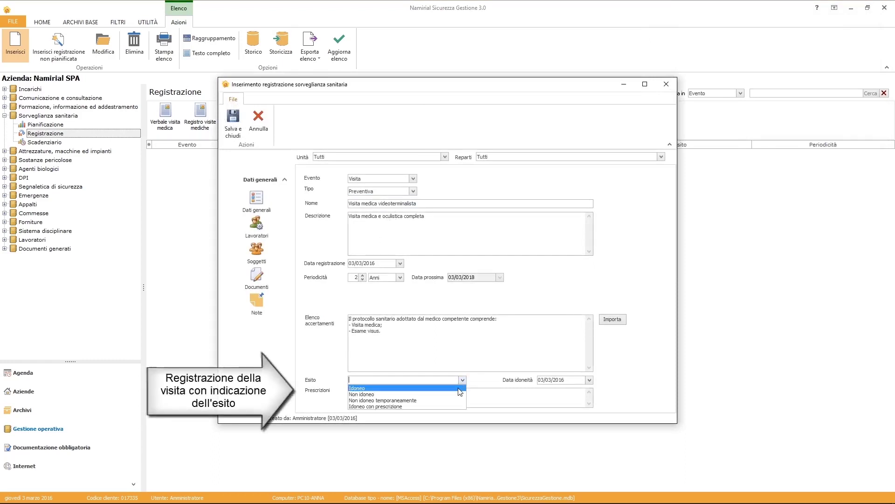
pyautogui.click(458, 388)
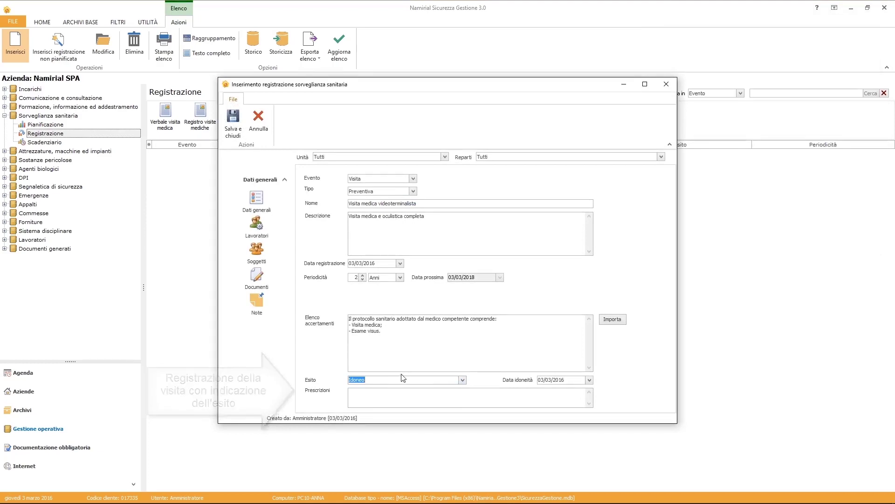
pyautogui.click(232, 133)
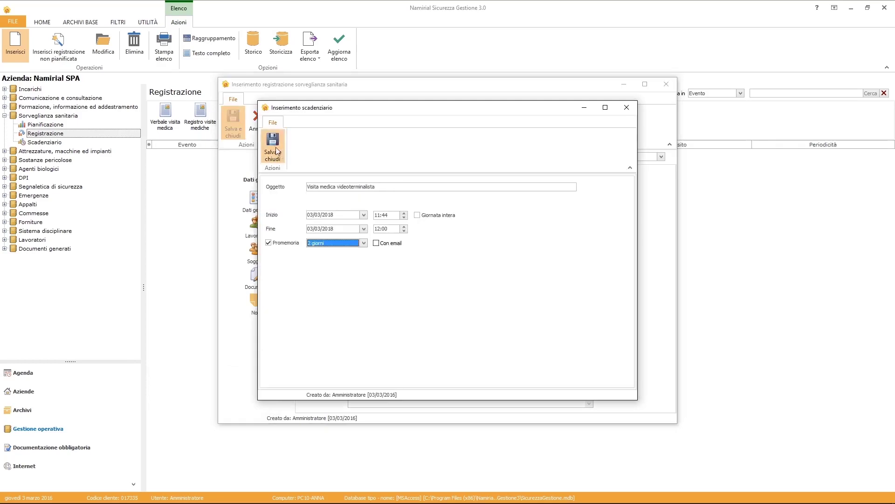
pyautogui.click(277, 142)
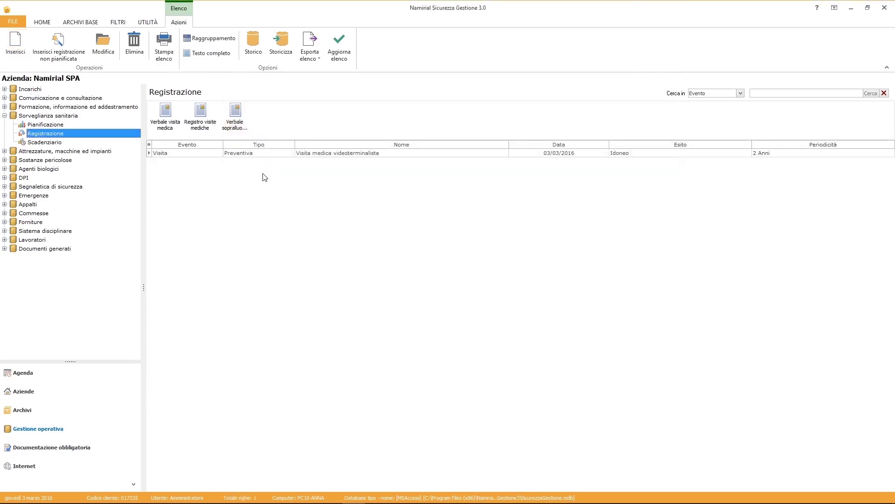
pyautogui.click(181, 153)
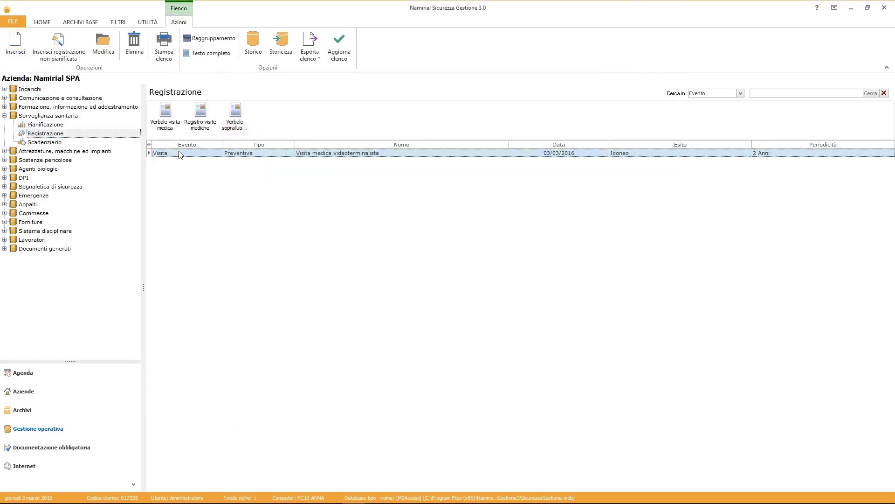
pyautogui.click(174, 126)
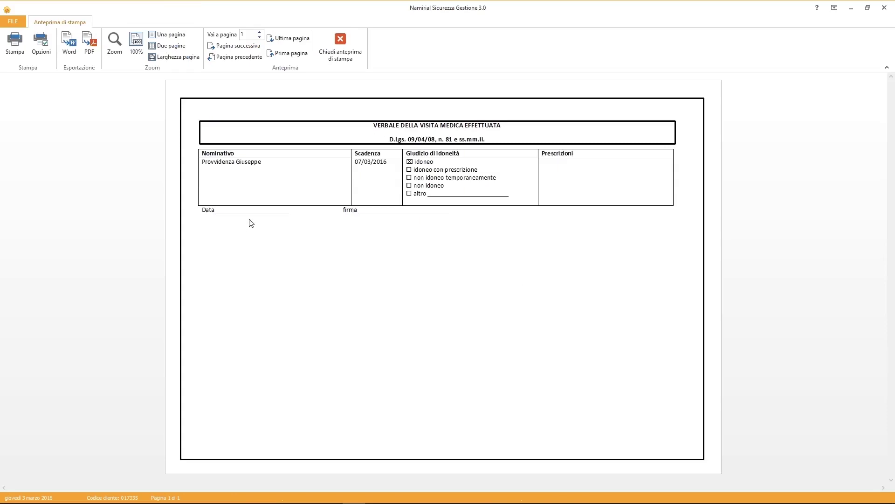
pyautogui.click(350, 59)
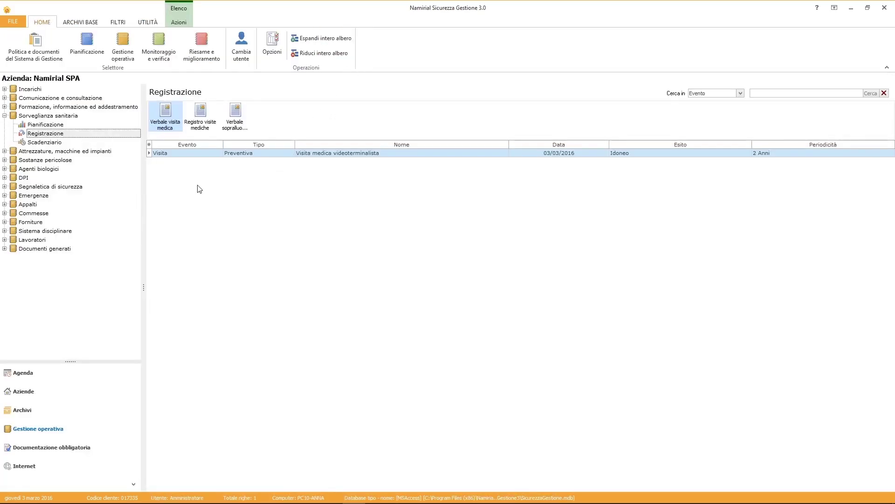
pyautogui.click(48, 142)
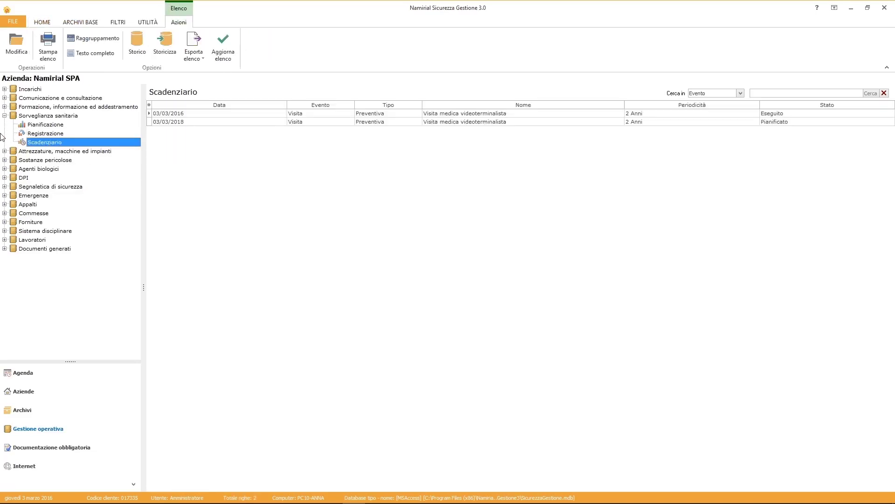
# Go to Attrezzature > Manutenzione e verifiche > Pianificazione and open a new maintenance planning form.
pyautogui.click(3, 116)
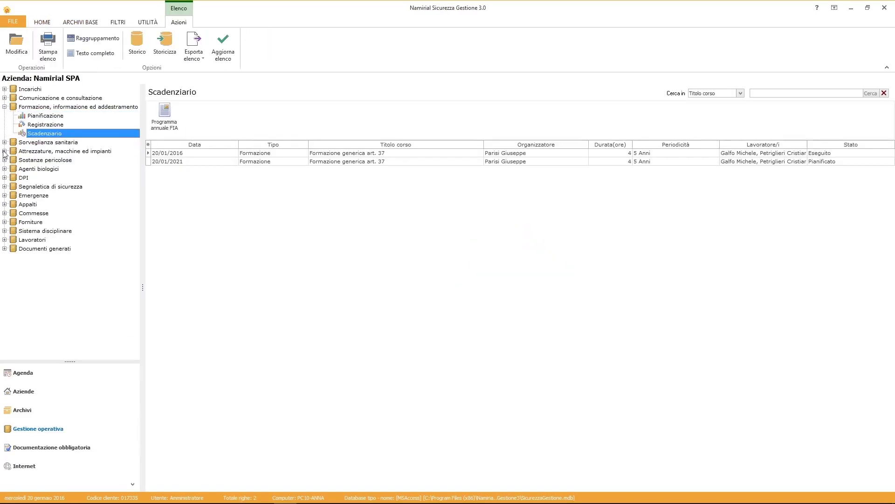
pyautogui.click(4, 150)
pyautogui.click(13, 160)
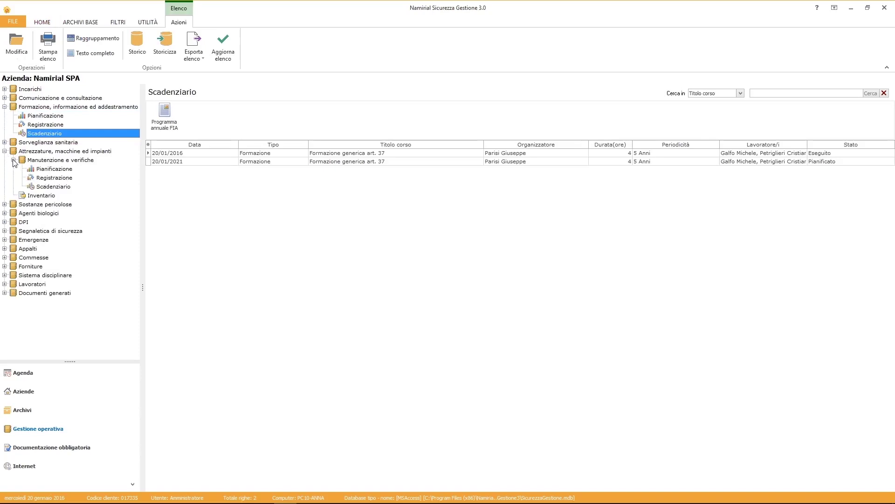
pyautogui.click(51, 169)
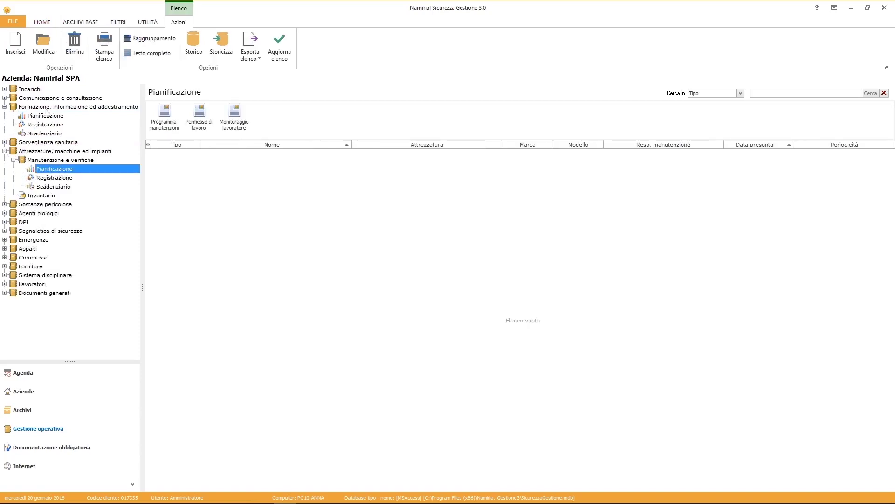
pyautogui.click(16, 46)
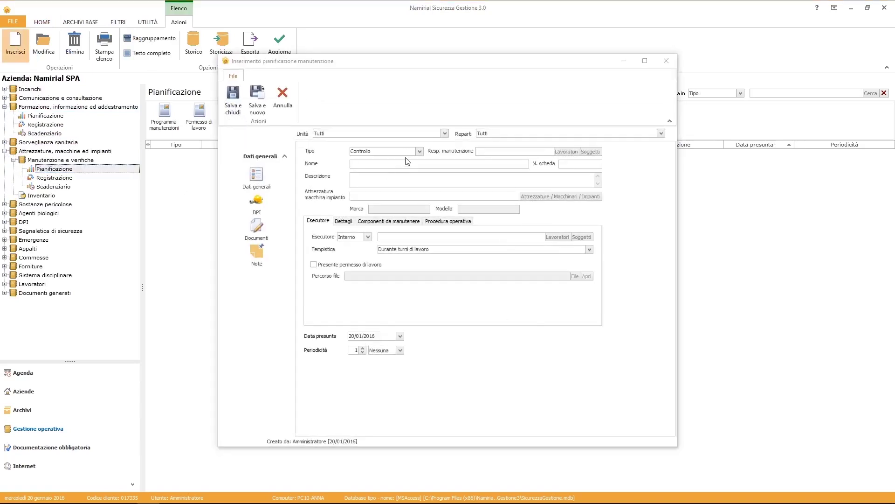
# Set type Manutenzione ordinaria, the prevention service manager as responsible, and name 'Manutenzione ordinaria carrello elevatore' with description 'Controllo trimestrale delle catene'.
pyautogui.click(419, 152)
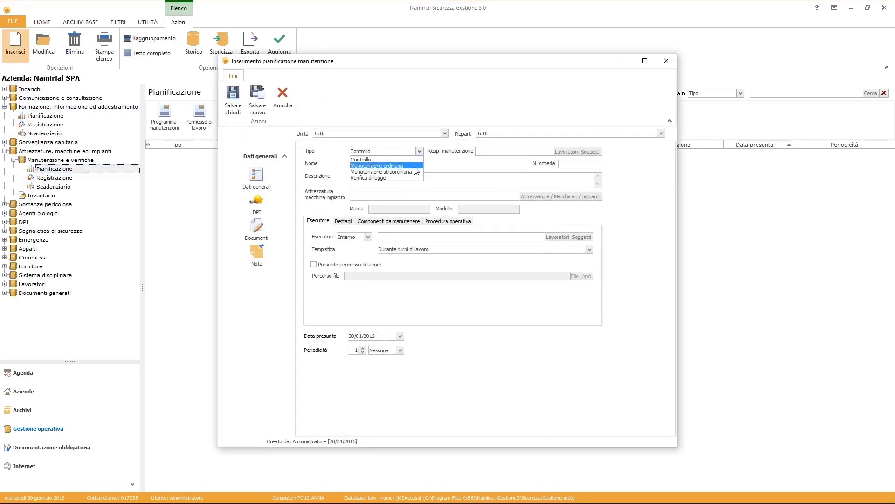
pyautogui.click(415, 167)
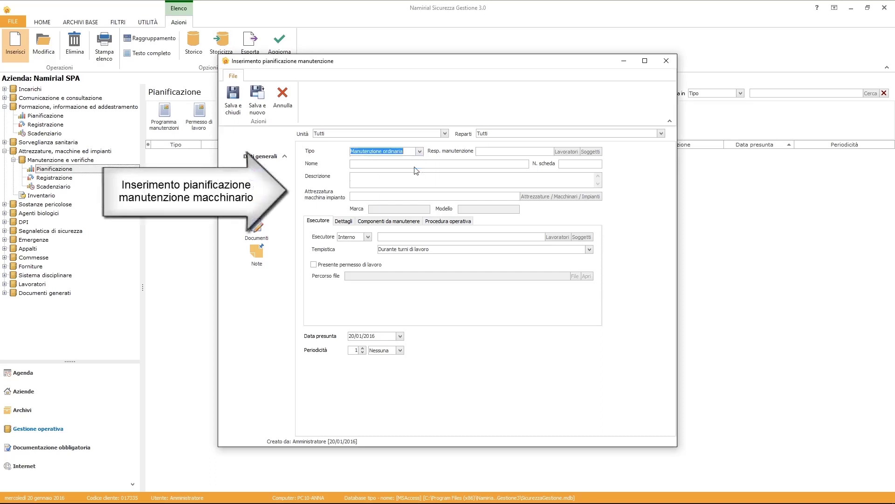
pyautogui.click(596, 152)
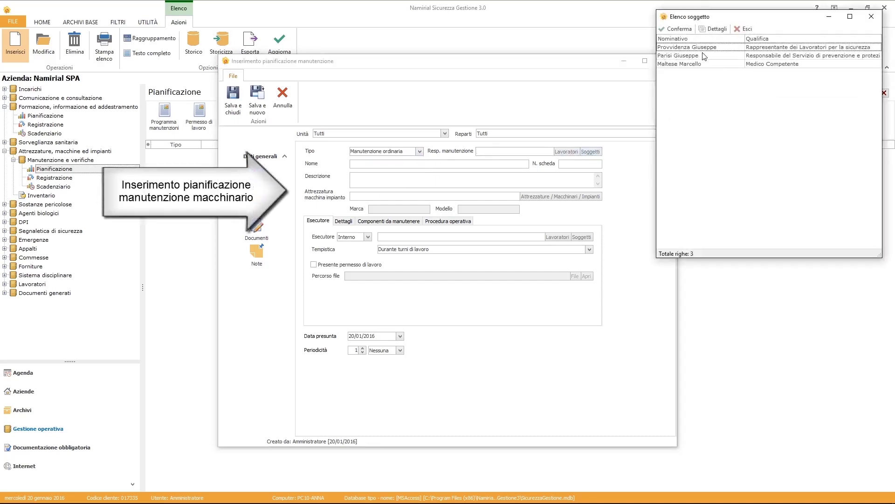
pyautogui.click(704, 56)
pyautogui.click(674, 29)
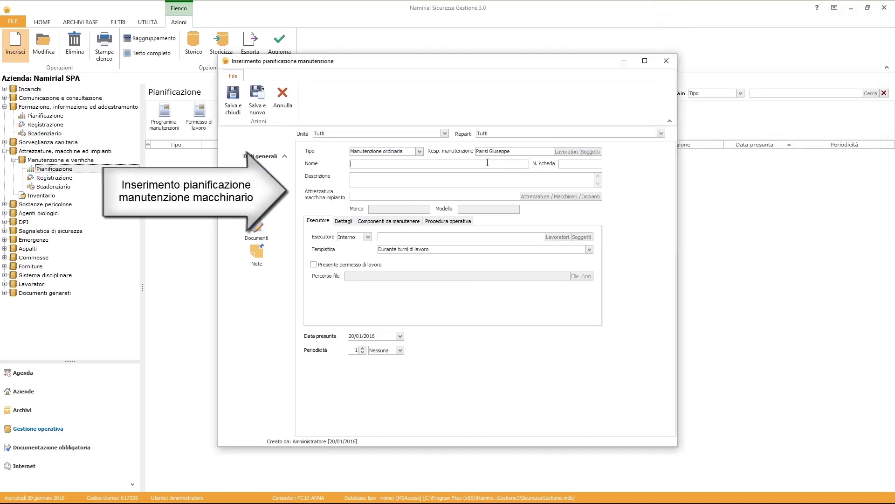
pyautogui.write('Manutenzione ordinaria carrello elevatore')
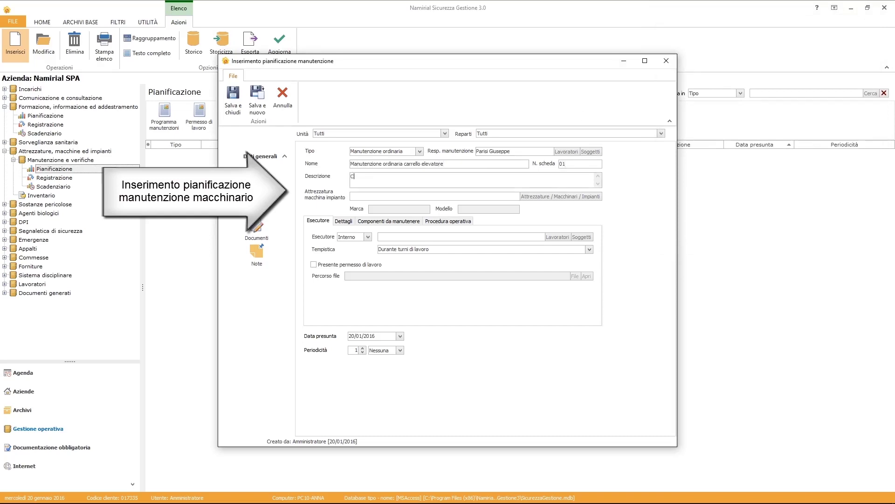
pyautogui.write('Controllo trimestrale delle catene')
# Choose Carrello a forche as equipment, the prevention service manager as executor, timing during work shifts.
pyautogui.click(741, 56)
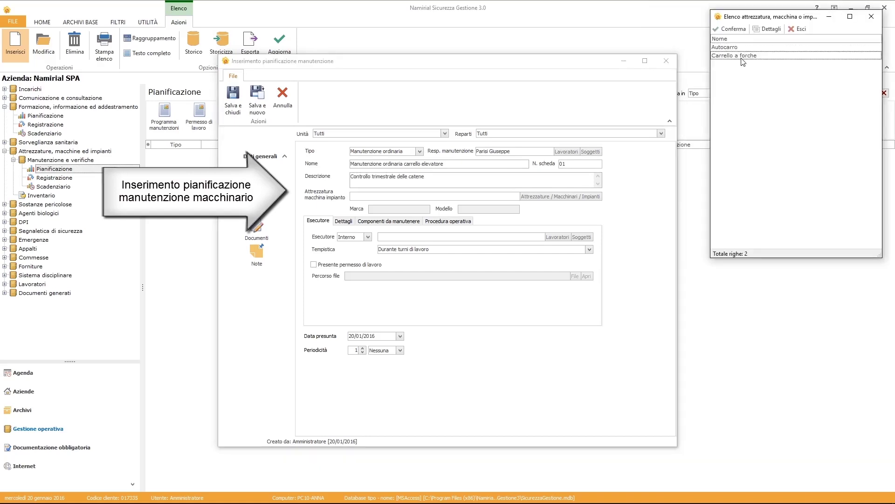
pyautogui.click(732, 30)
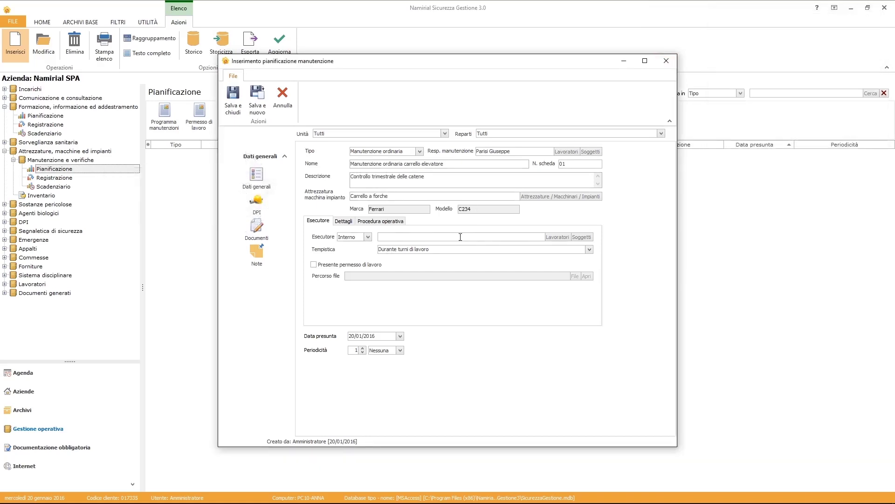
pyautogui.click(578, 239)
pyautogui.click(699, 56)
pyautogui.click(678, 30)
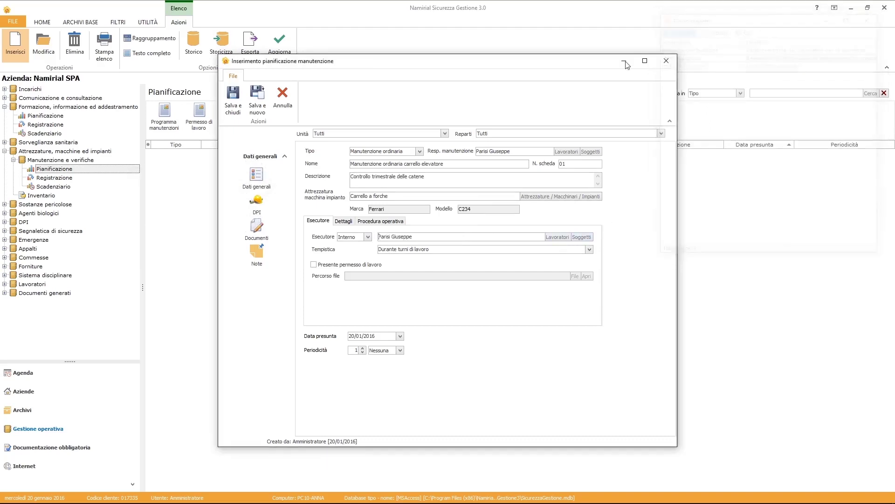
pyautogui.click(590, 249)
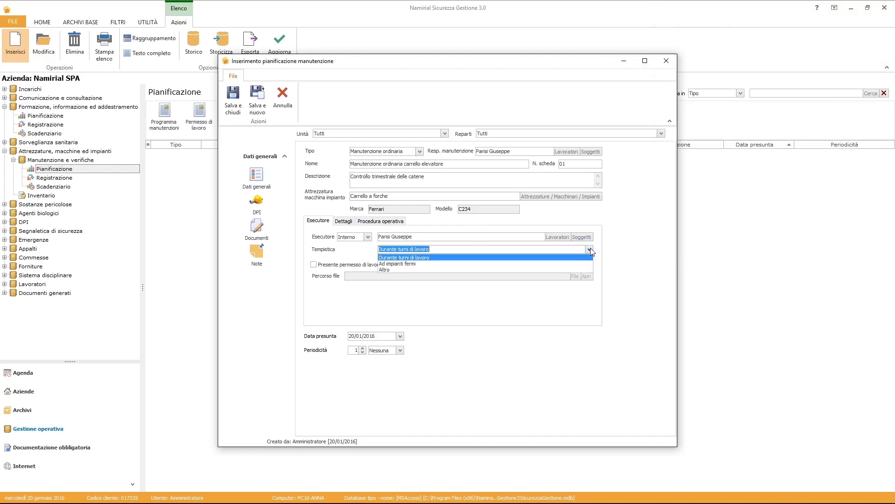
pyautogui.click(584, 257)
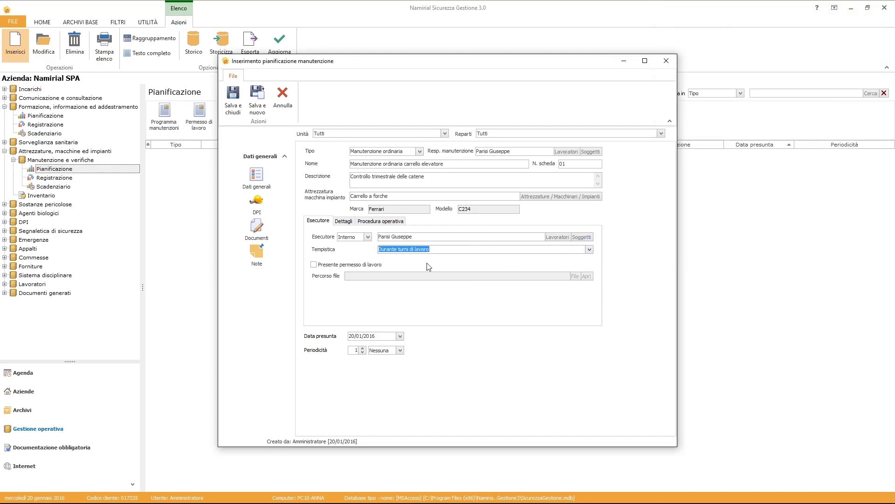
# Set the expected date to 22/01/2016, repeating every 3 Mesi.
pyautogui.click(400, 336)
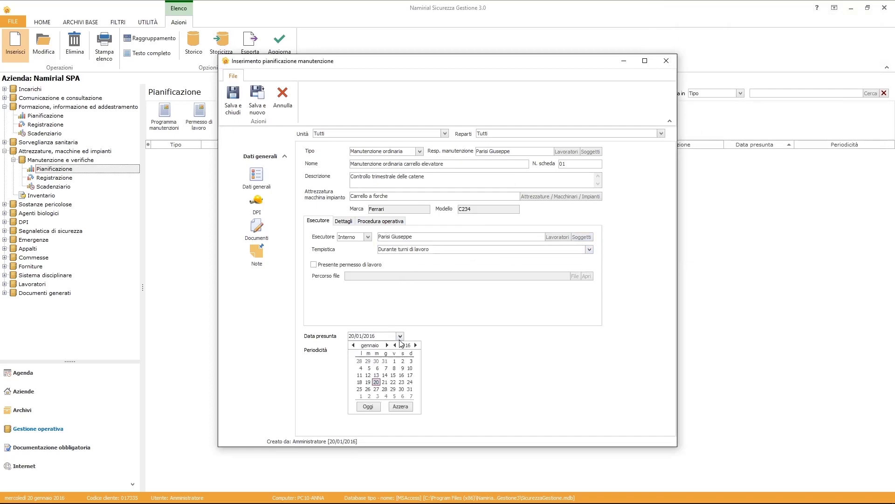
pyautogui.click(394, 382)
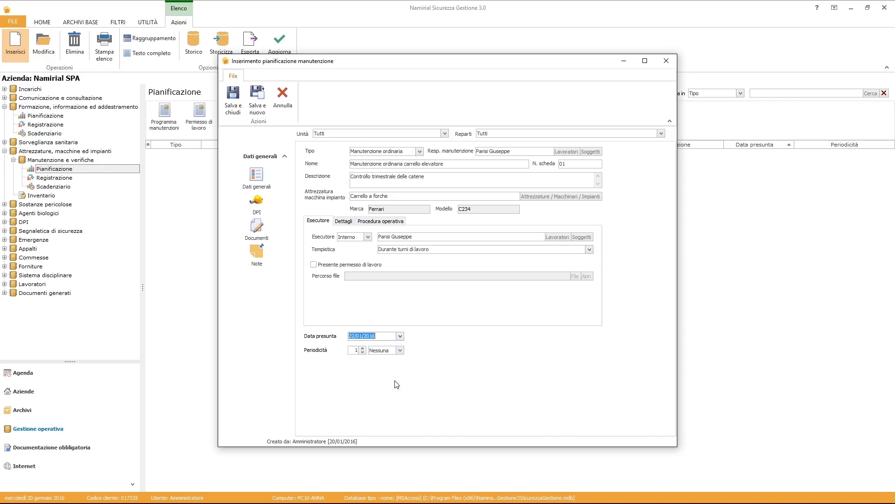
pyautogui.click(356, 350)
pyautogui.write('3')
pyautogui.click(383, 352)
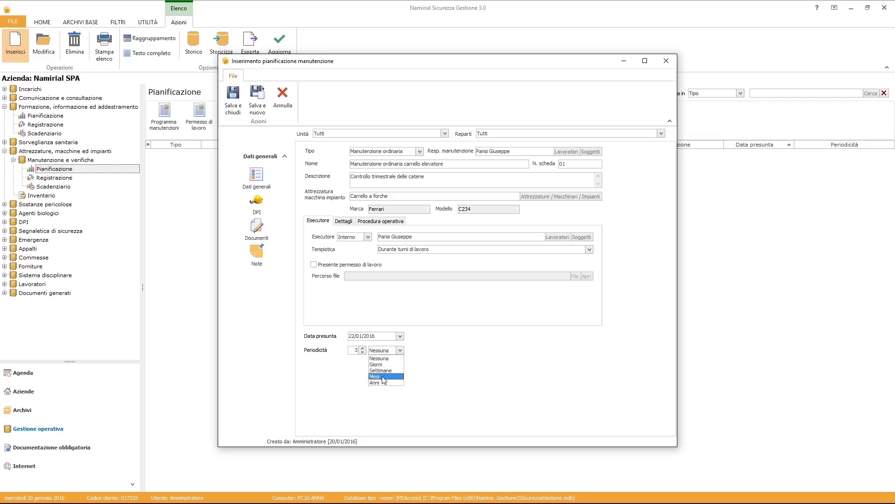
pyautogui.click(379, 380)
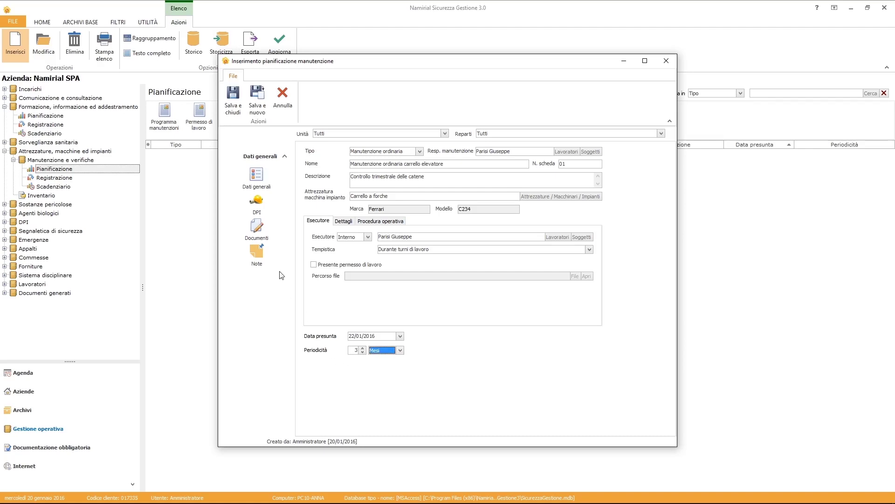
# Add the safety helmet and safety shoes as the plan's protective equipment.
pyautogui.click(256, 206)
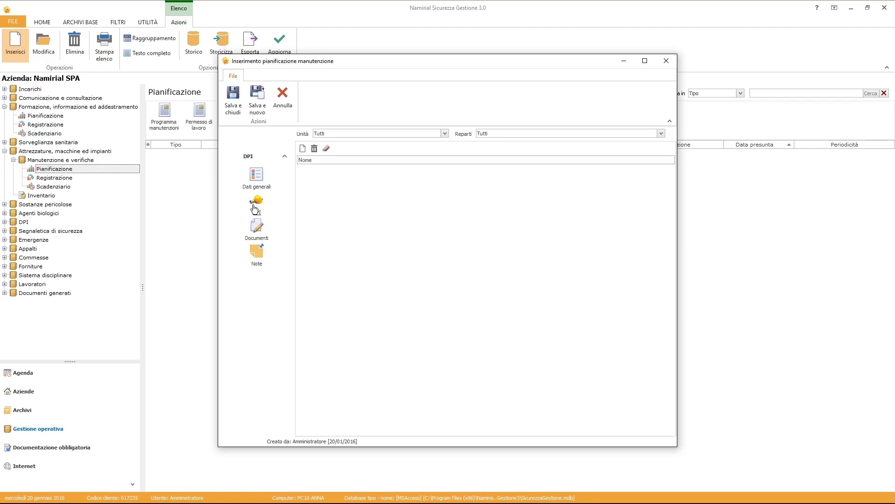
pyautogui.click(303, 148)
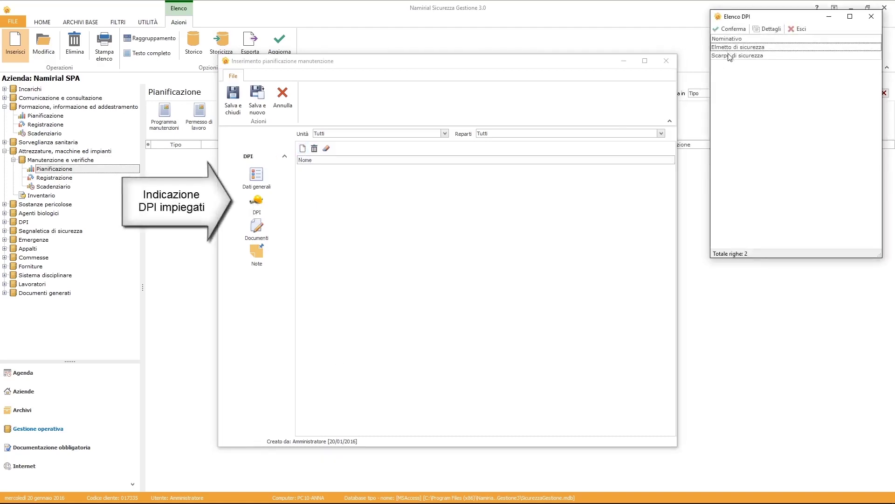
pyautogui.click(729, 48)
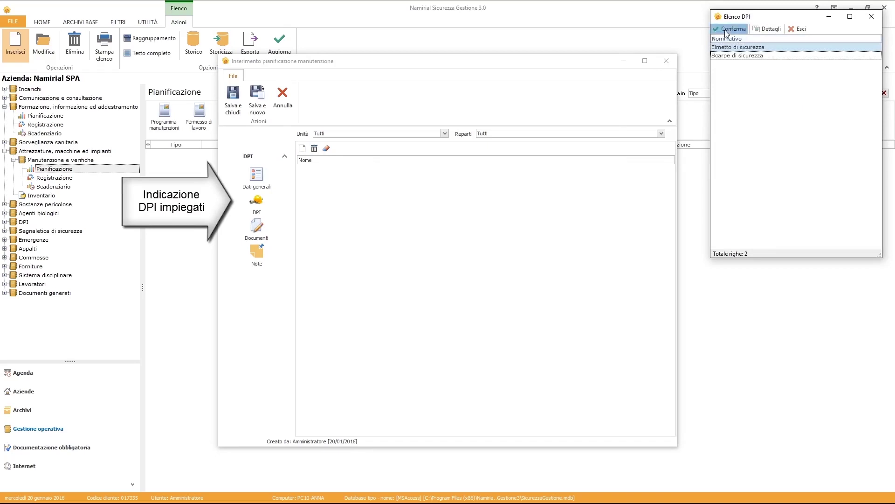
pyautogui.click(726, 31)
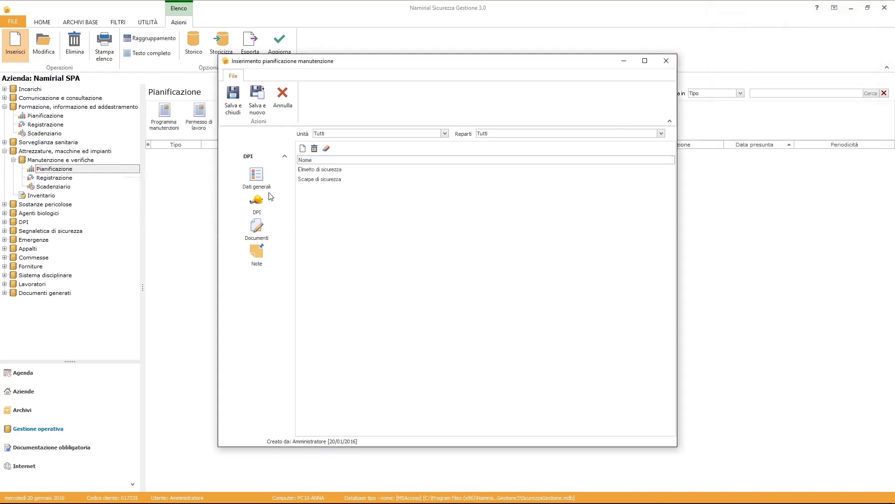
# Save the plan and its deadline with a 1 giorno reminder.
pyautogui.click(233, 107)
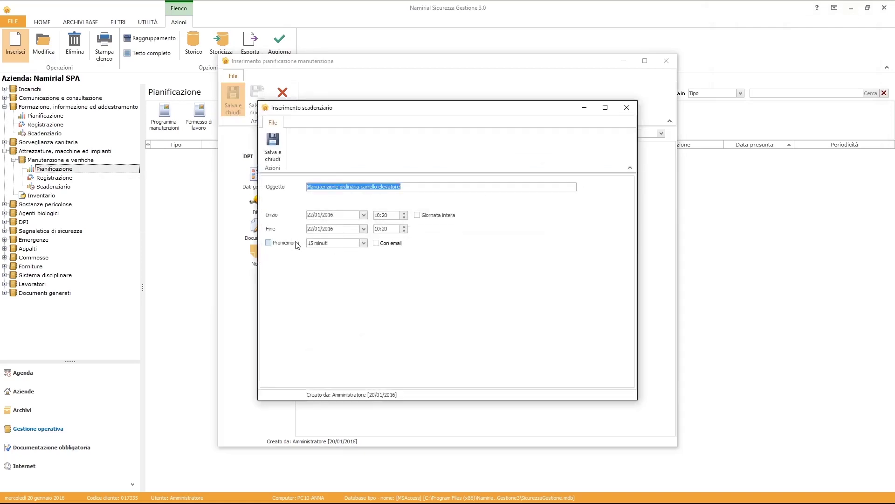
pyautogui.click(296, 243)
pyautogui.click(363, 244)
pyautogui.scroll(-1, 351, 263)
pyautogui.click(343, 282)
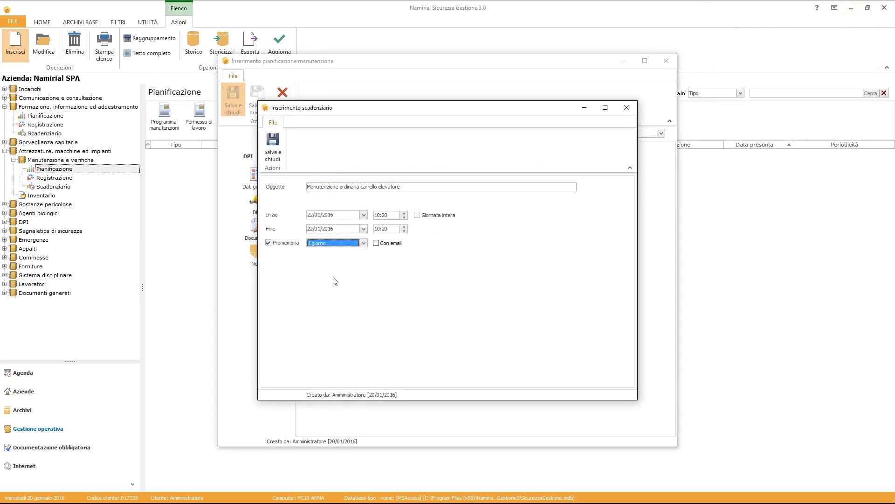
pyautogui.click(273, 157)
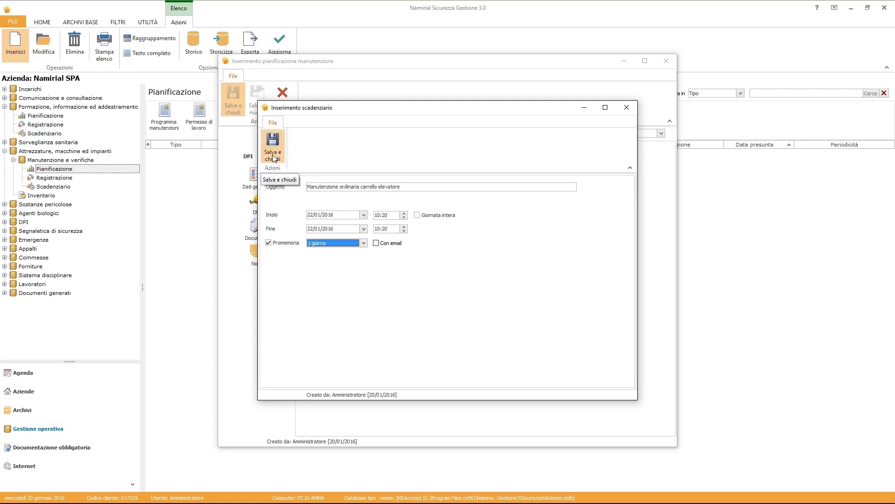
# Preview the Programma manutenzioni printout, close it, and show the maintenance Registrazione list.
pyautogui.click(173, 130)
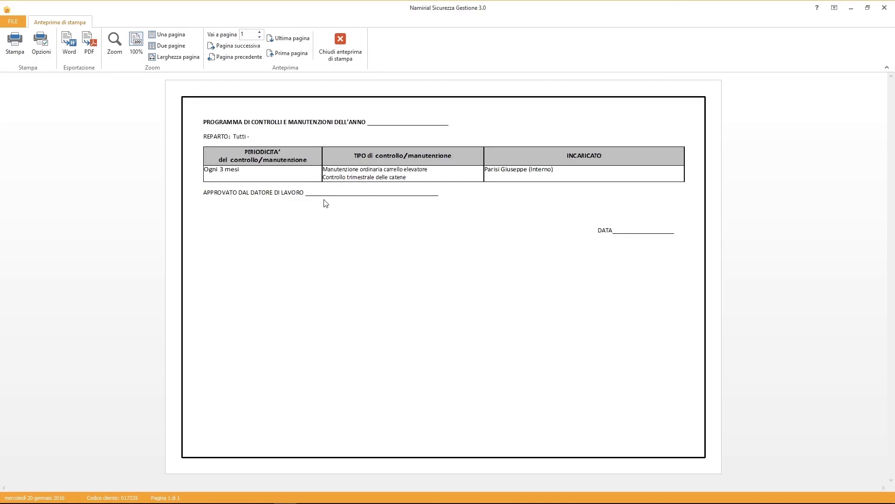
pyautogui.click(340, 46)
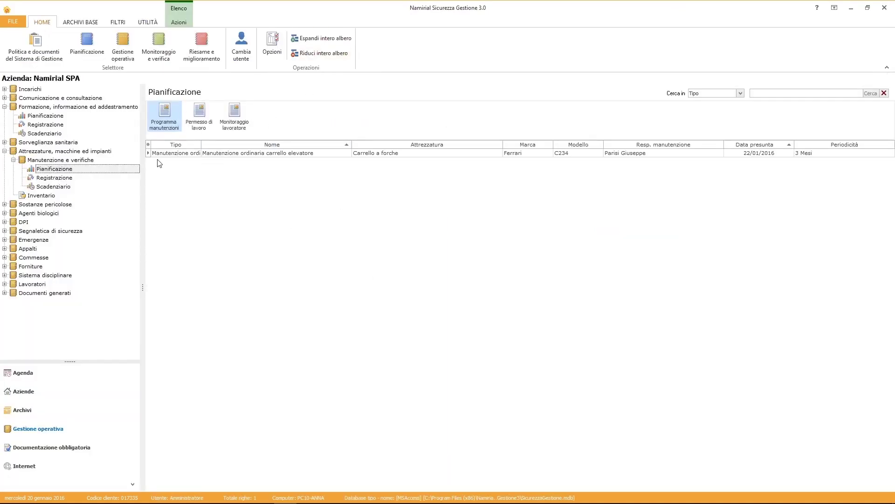
pyautogui.click(66, 178)
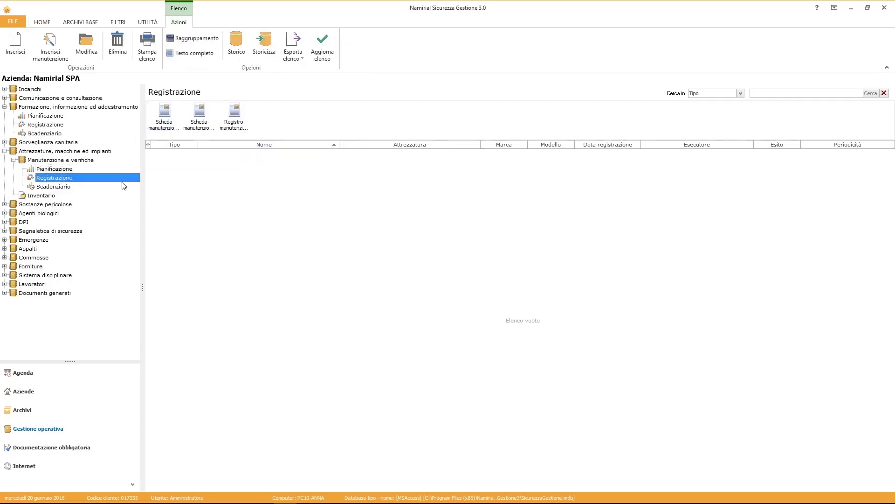
# Register the planned forklift maintenance with outcome Idoneo and 1 hour of downtime.
pyautogui.click(16, 46)
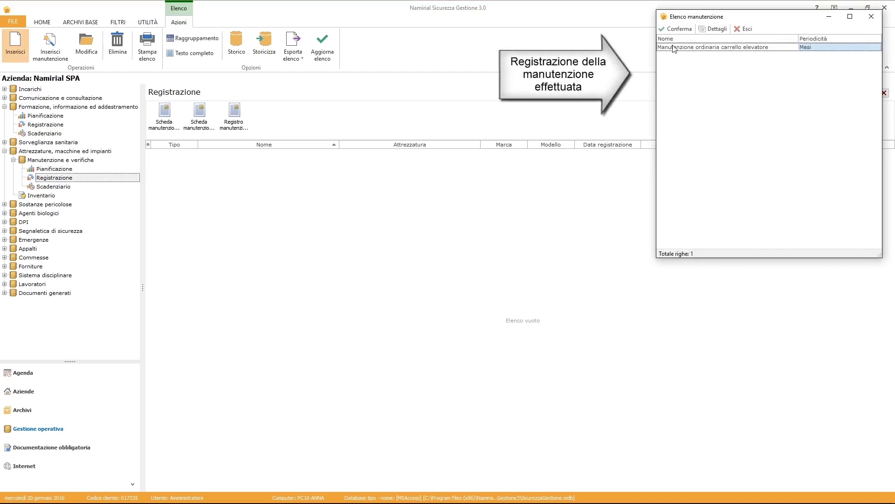
pyautogui.click(678, 28)
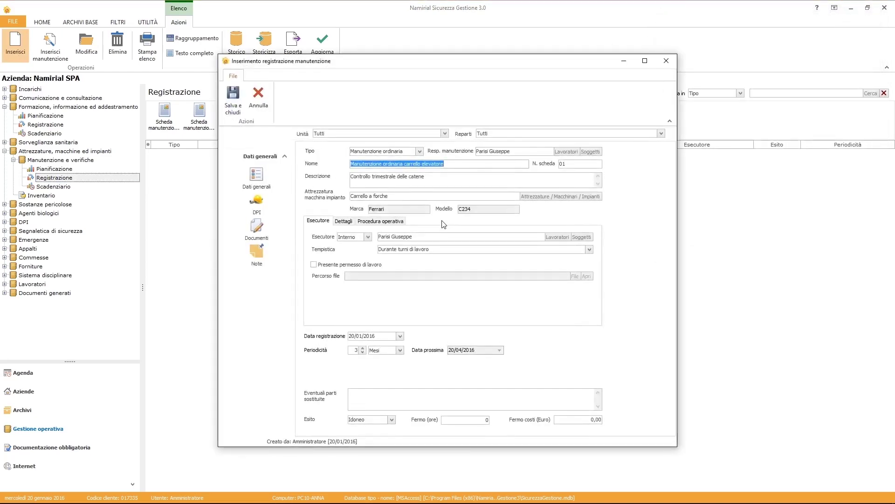
pyautogui.click(380, 398)
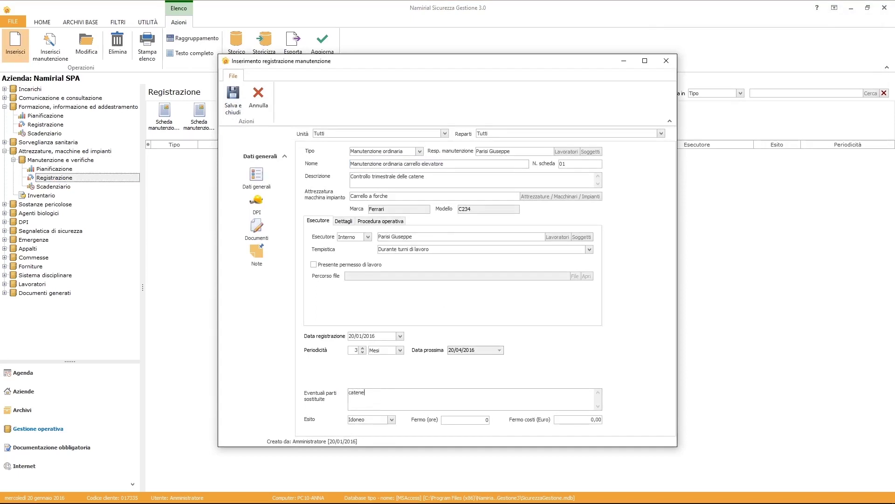
pyautogui.click(392, 420)
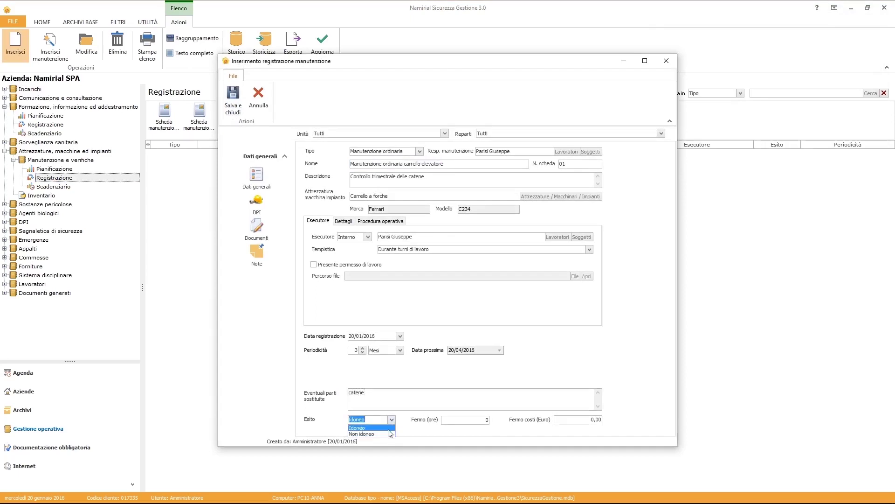
pyautogui.click(390, 427)
pyautogui.click(480, 418)
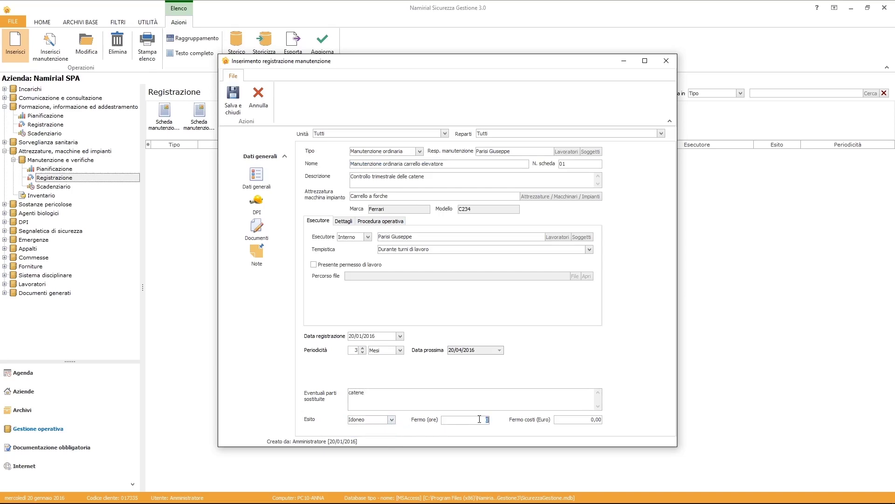
pyautogui.write('1')
# Save the record, schedule the next check for 20/04/2016 with a reminder, and view the Scadenziario.
pyautogui.click(233, 102)
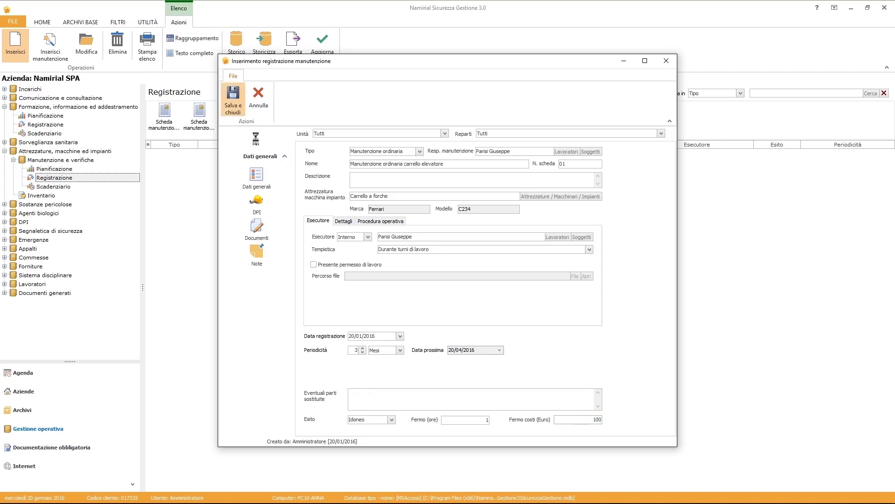
pyautogui.click(292, 242)
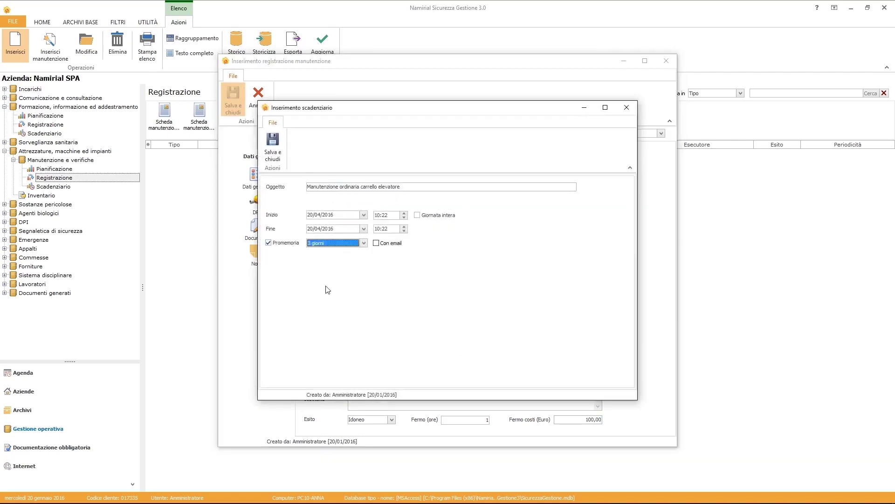
pyautogui.click(272, 140)
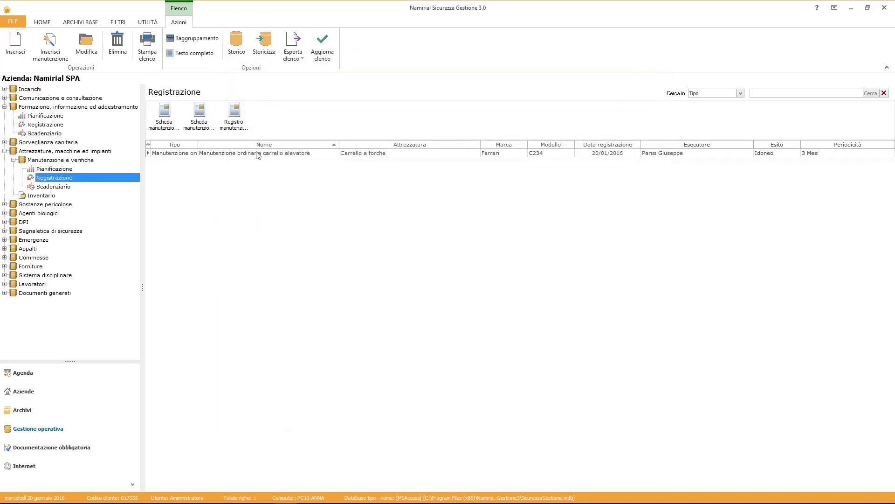
pyautogui.click(53, 187)
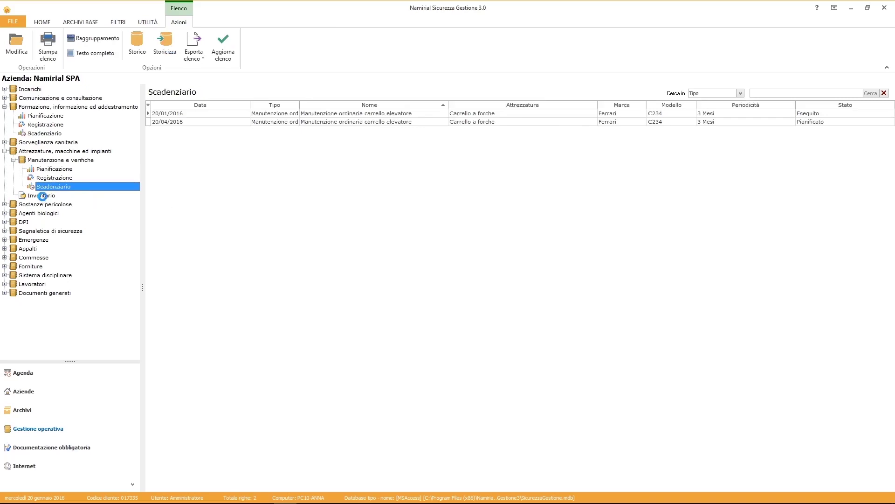
# Open the equipment Inventario and view the Carrello a forche's 20/01/2016 maintenance.
pyautogui.click(44, 196)
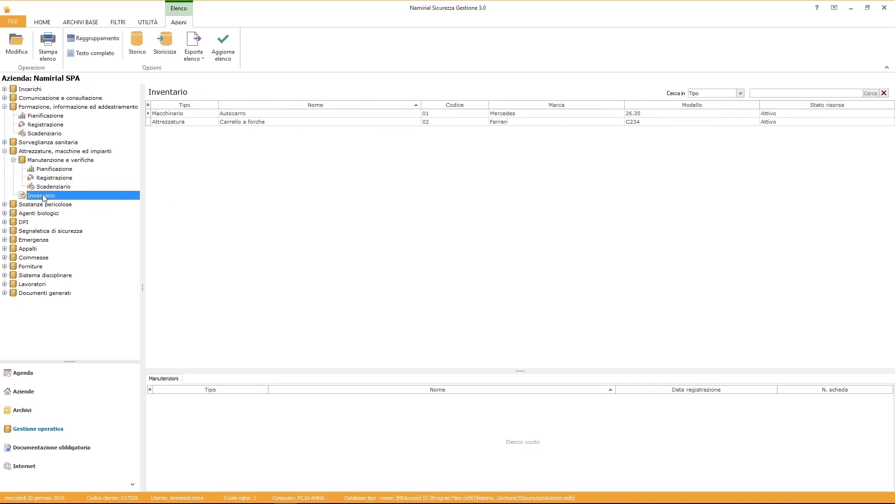
pyautogui.click(264, 122)
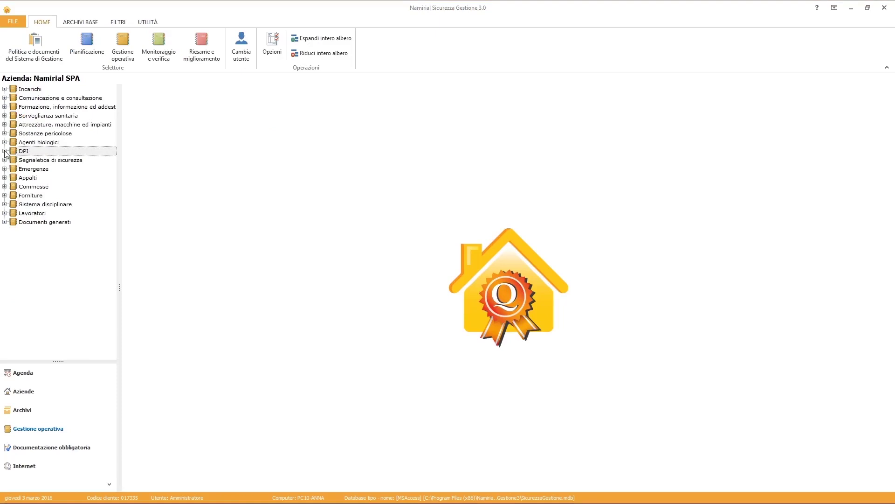
# Start a multiple DPI delivery in DPI > Consegna for the warehouse worker.
pyautogui.click(4, 151)
pyautogui.click(35, 161)
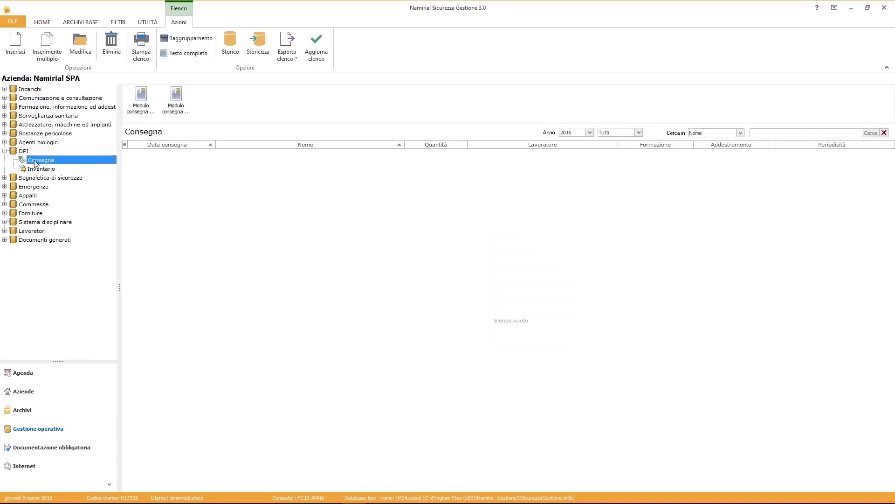
pyautogui.click(52, 56)
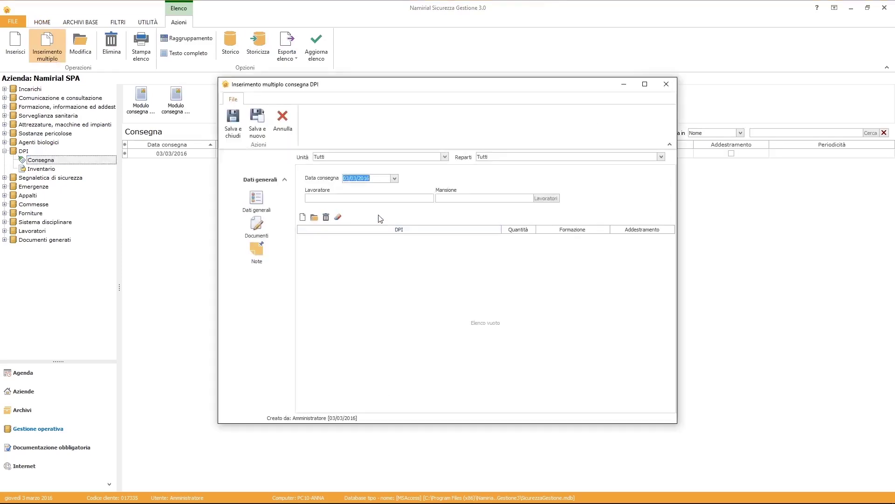
pyautogui.click(547, 198)
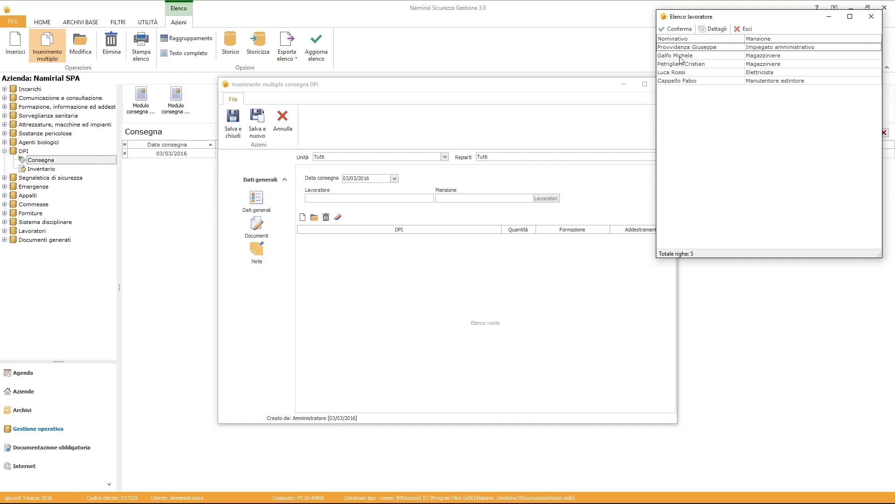
pyautogui.click(680, 56)
pyautogui.click(676, 29)
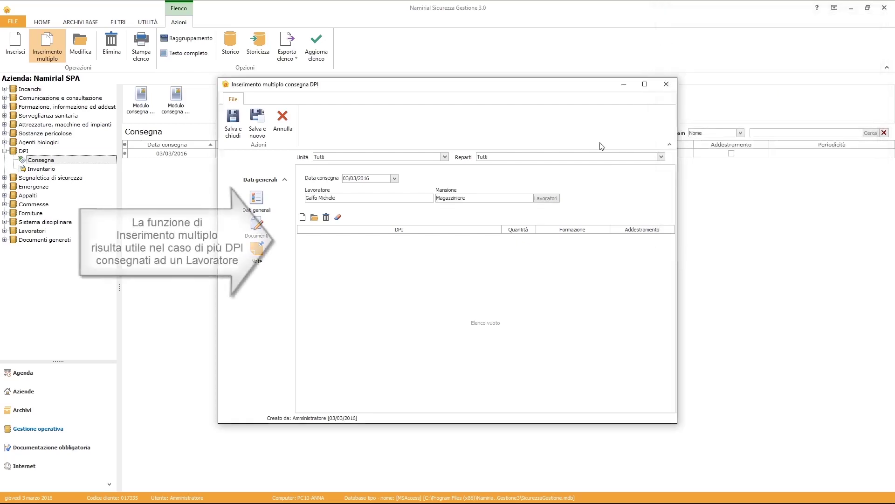
# Add an Elmetto di sicurezza line to the delivery.
pyautogui.click(303, 217)
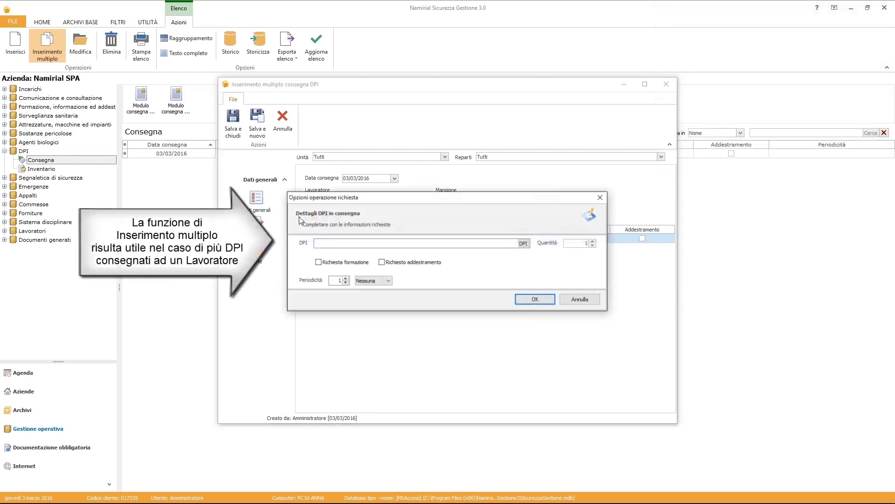
pyautogui.click(524, 244)
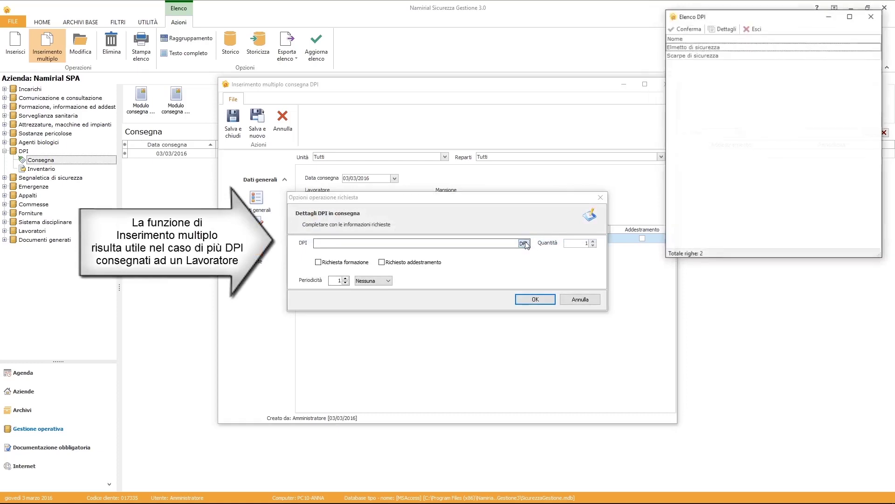
pyautogui.doubleClick(679, 48)
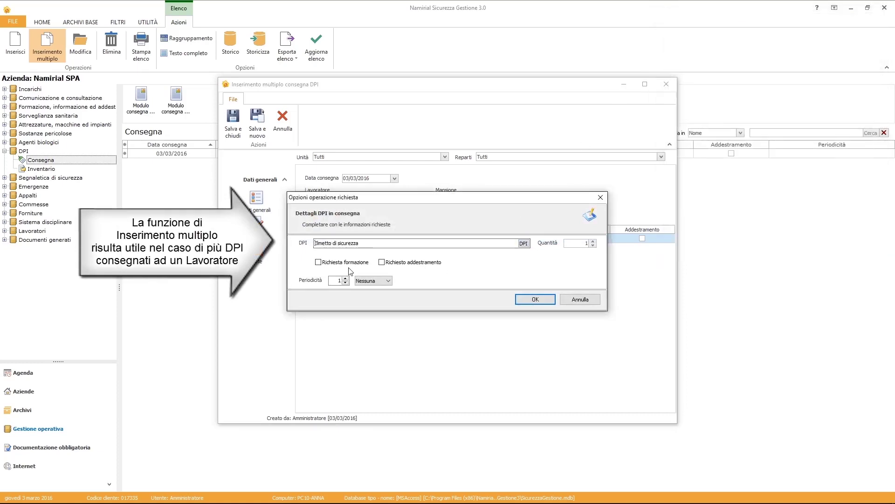
pyautogui.click(535, 299)
# Add a Scarpe di sicurezza line requiring training and save the delivery.
pyautogui.click(395, 212)
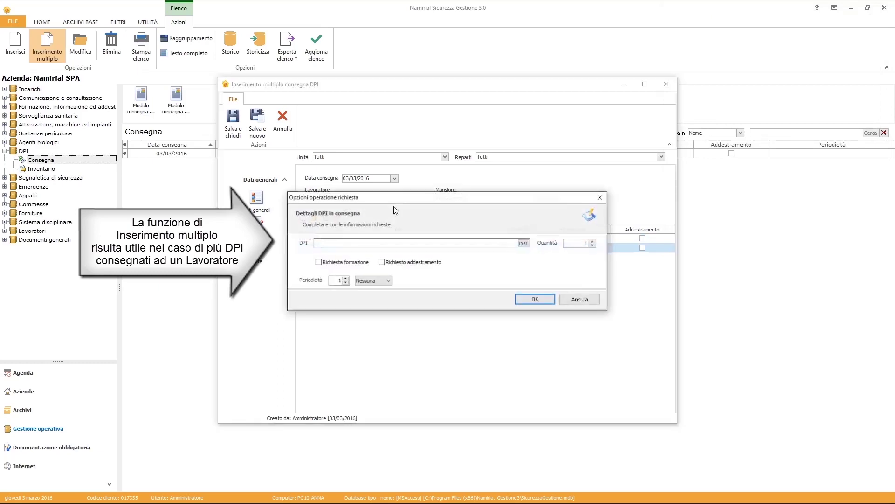
pyautogui.click(524, 243)
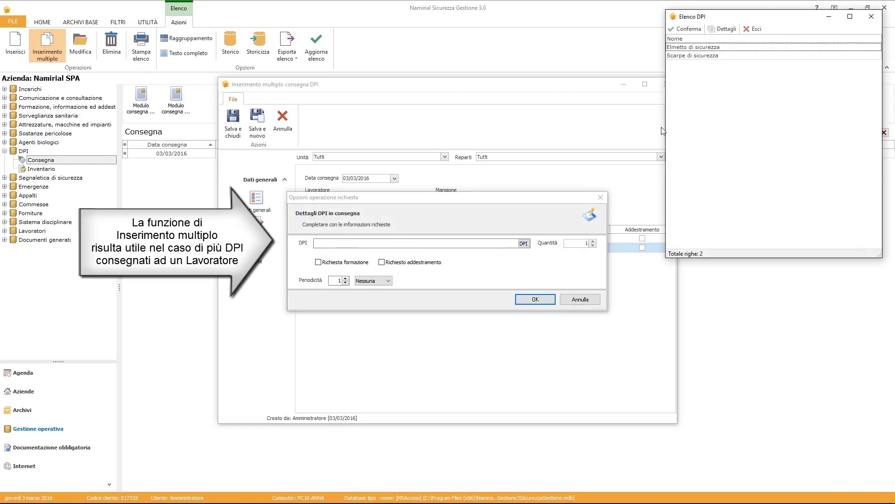
pyautogui.click(681, 56)
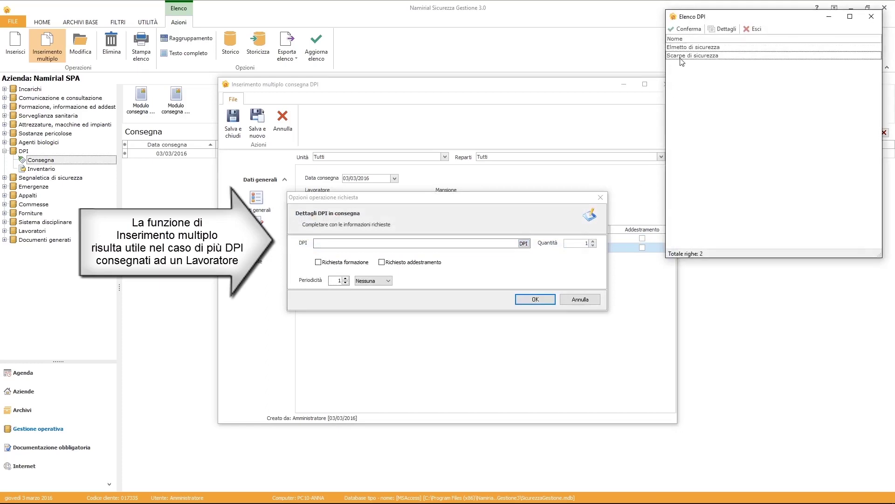
pyautogui.click(685, 29)
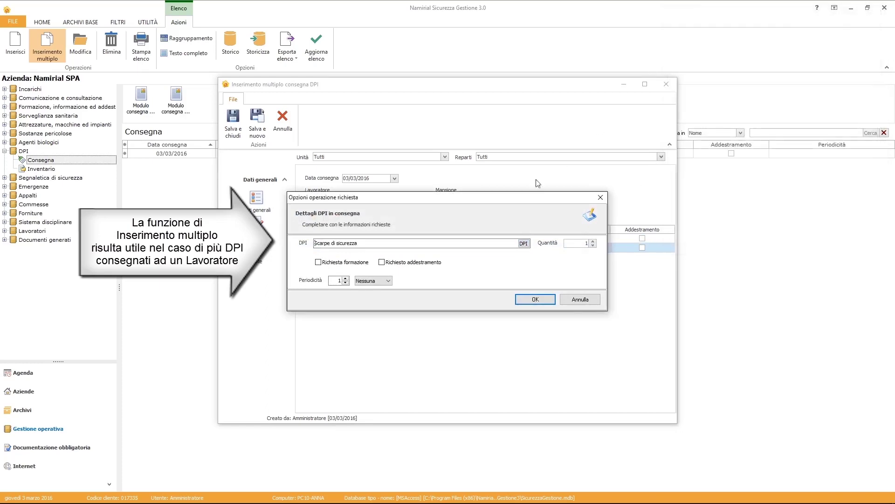
pyautogui.click(356, 264)
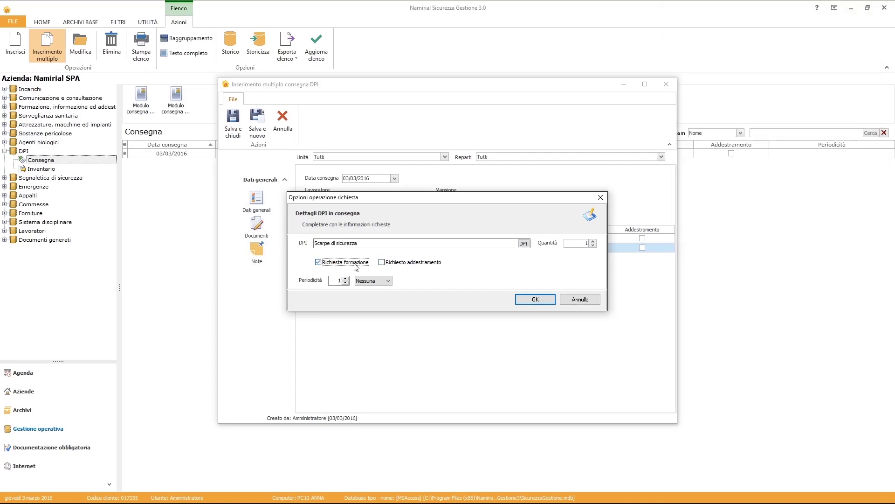
pyautogui.click(529, 299)
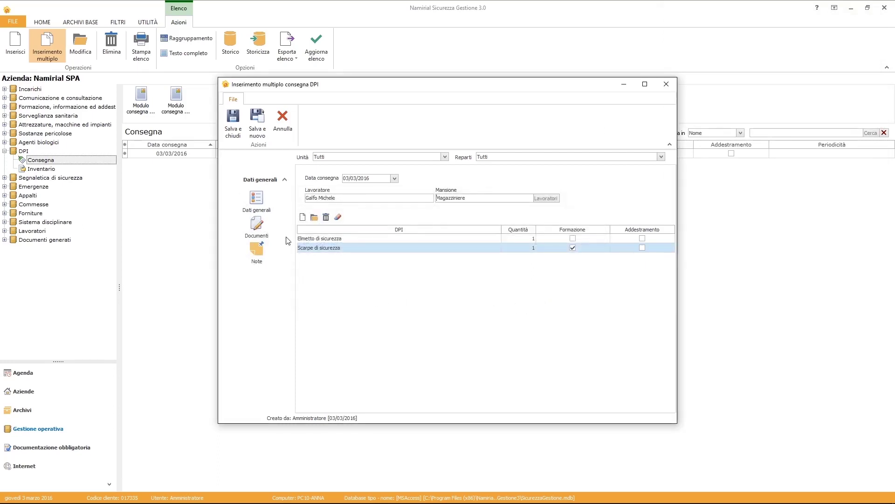
pyautogui.click(237, 133)
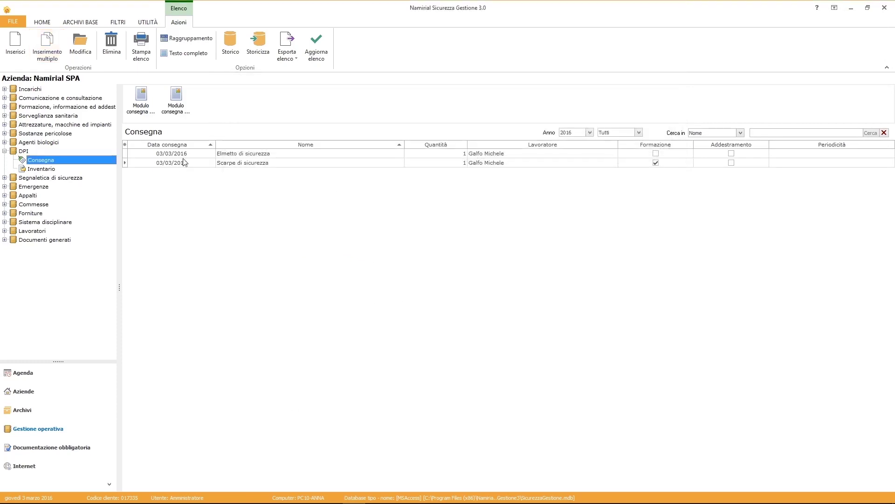
# Preview the multiple DPI delivery form for the warehouse worker, then close it.
pyautogui.click(179, 112)
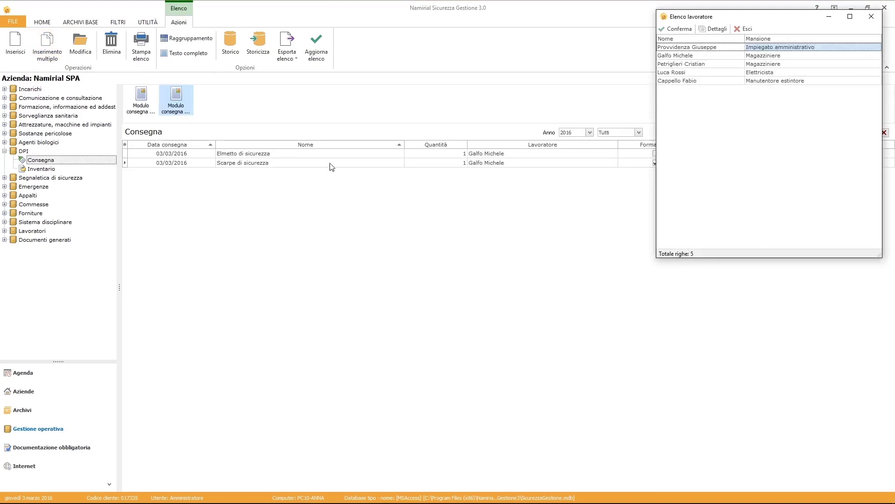
pyautogui.click(671, 57)
pyautogui.click(677, 29)
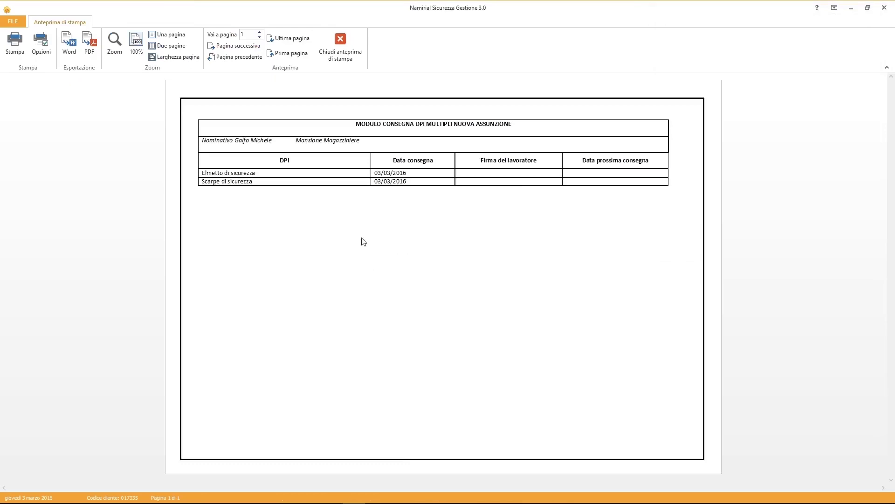
pyautogui.click(335, 54)
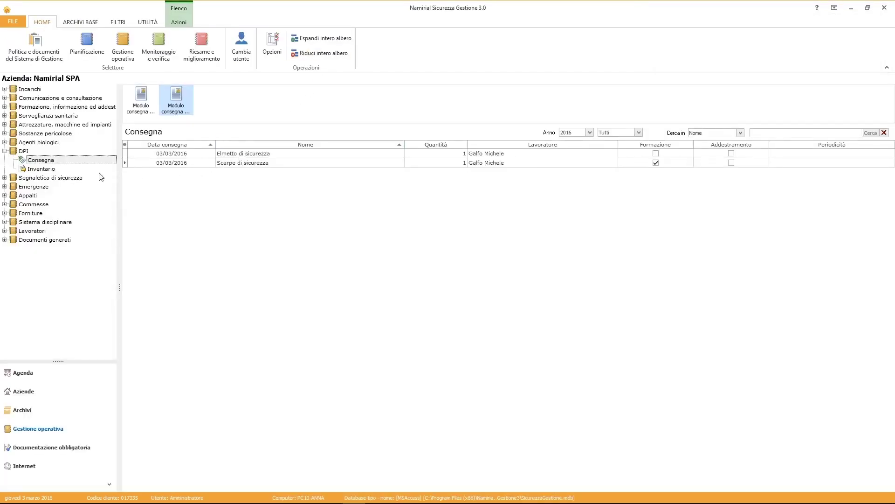
# Check the helmet and shoes deliveries in DPI Inventario, then collapse the DPI section.
pyautogui.click(50, 170)
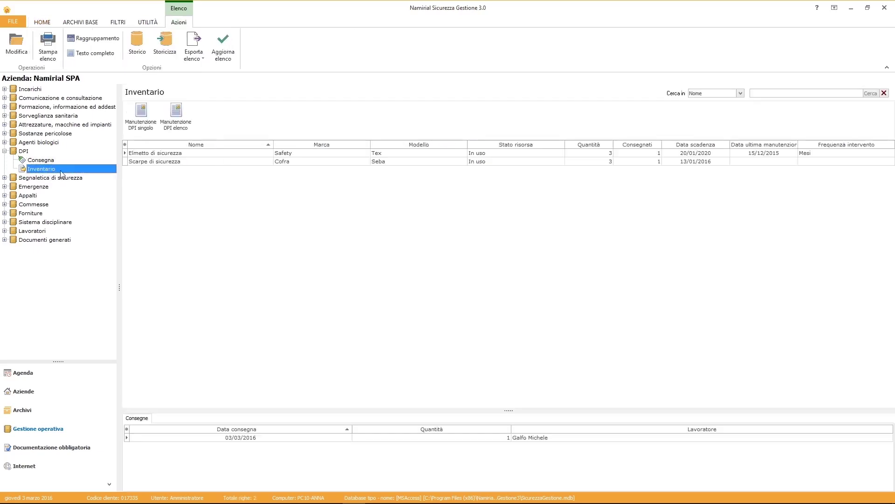
pyautogui.click(187, 153)
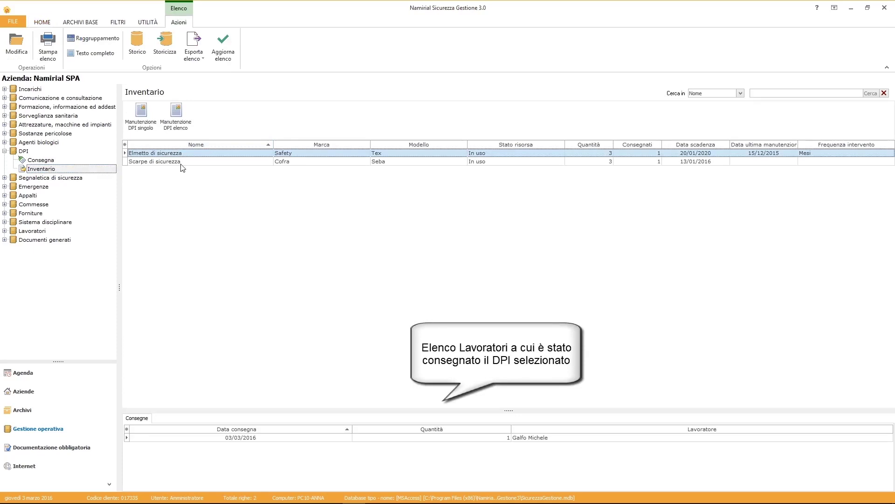
pyautogui.click(179, 163)
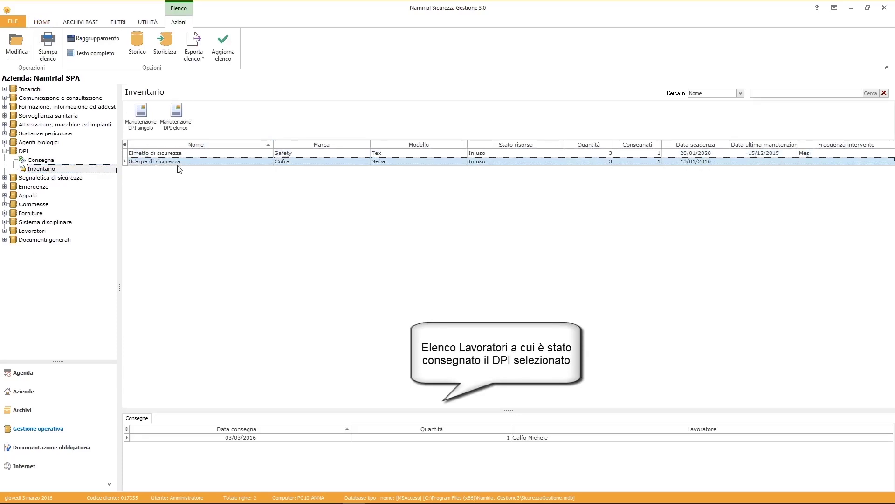
pyautogui.click(5, 151)
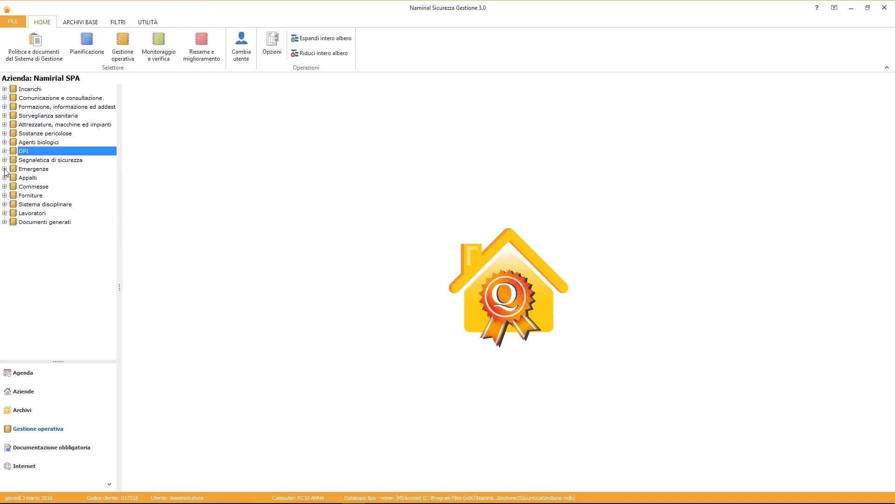
# Open Emergenze > Esercitazioni > Pianificazione and start a new drill plan.
pyautogui.click(5, 169)
pyautogui.click(13, 178)
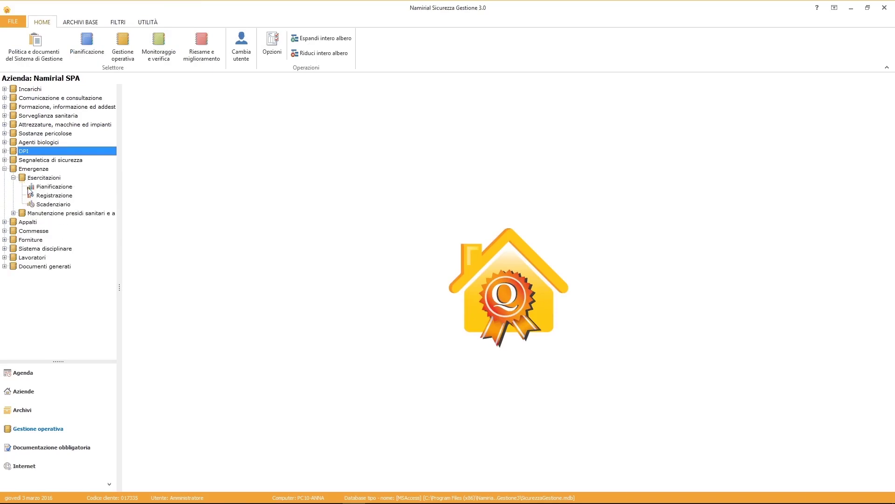
pyautogui.moveTo(121, 213); pyautogui.dragTo(146, 214)
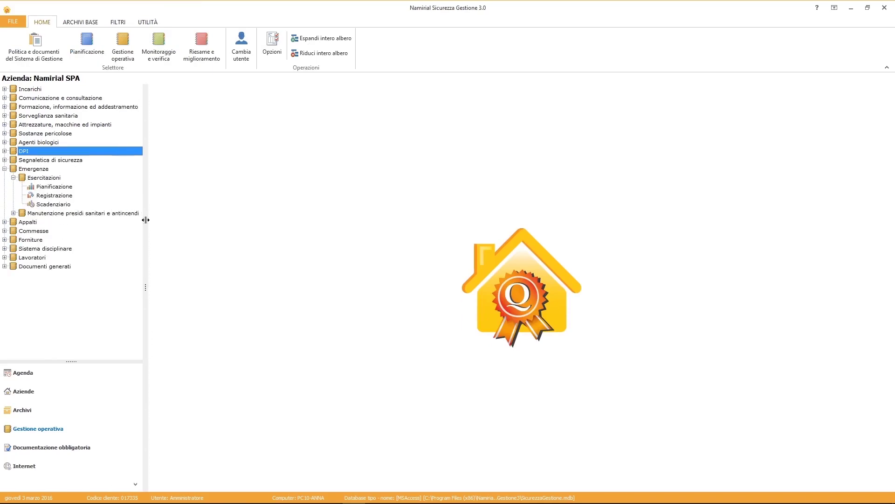
pyautogui.click(53, 187)
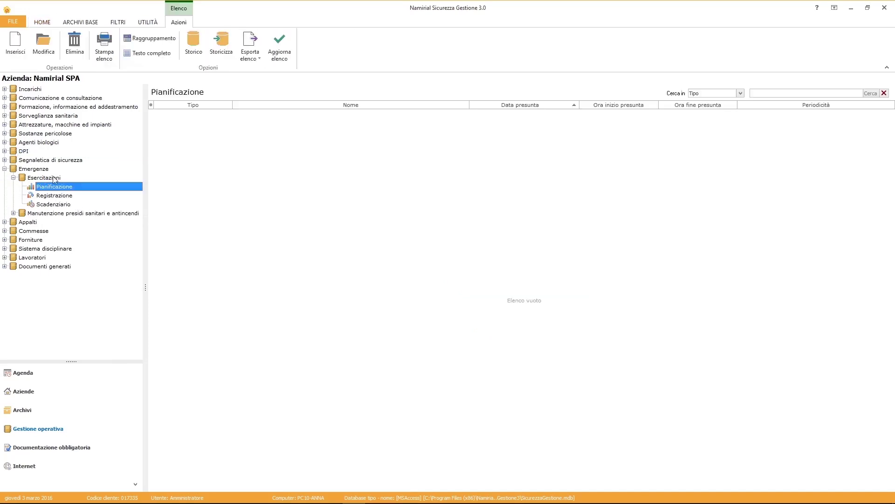
pyautogui.click(21, 55)
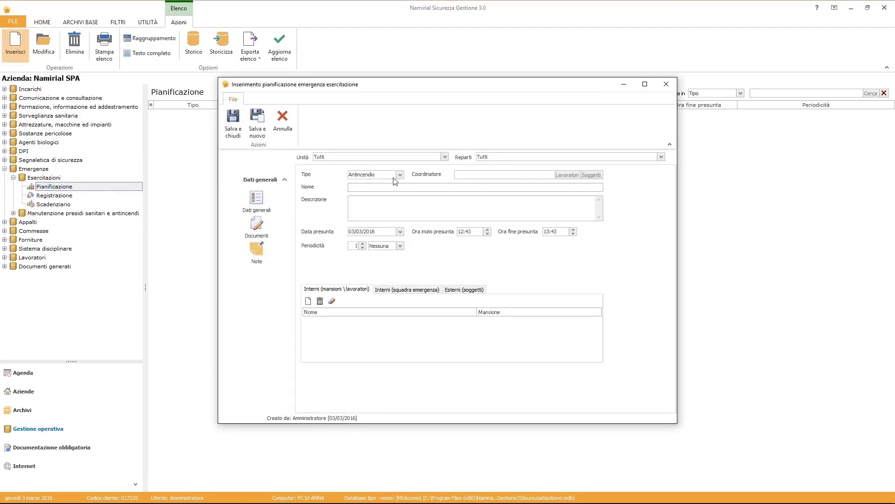
# Set type Antincendio, the emergency coordinator, name 'Prova di evacuazione' with a fire-evacuation description, recurring yearly.
pyautogui.click(400, 174)
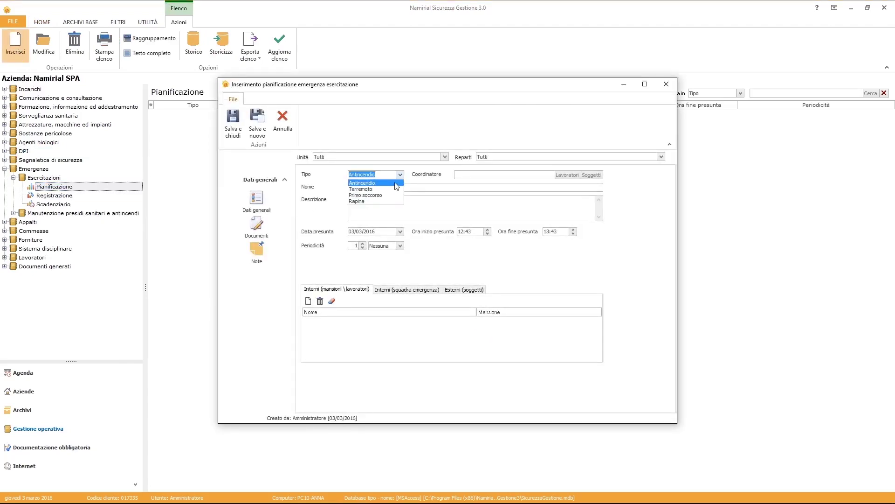
pyautogui.click(395, 182)
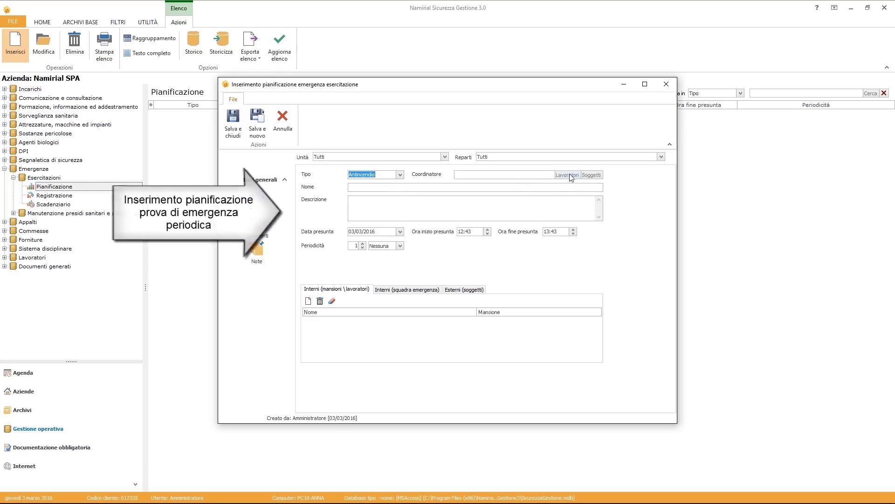
pyautogui.click(589, 174)
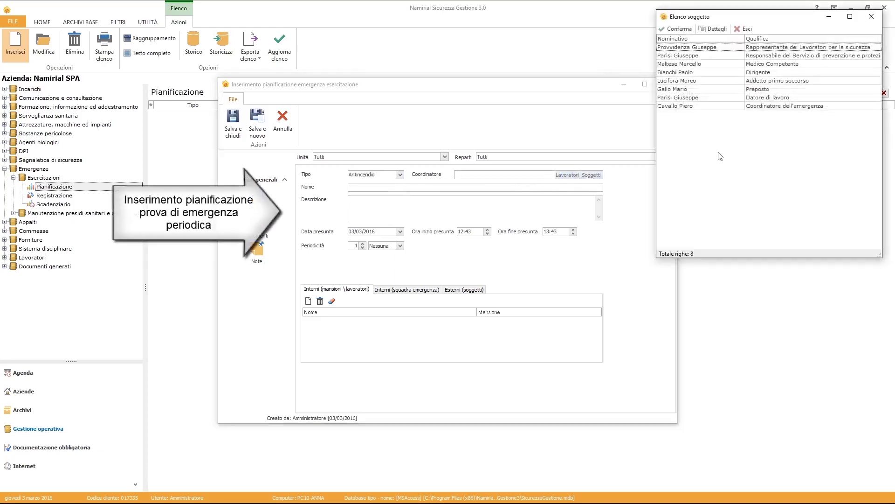
pyautogui.click(747, 106)
pyautogui.click(677, 28)
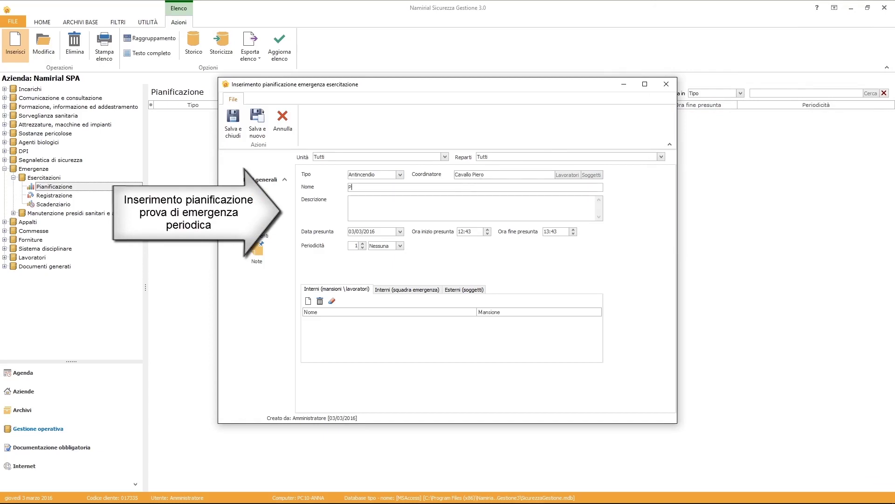
pyautogui.write('Prova di evacuazione')
pyautogui.write('mulazione di evacua')
pyautogui.write('zione antincendio squadra di emergenza')
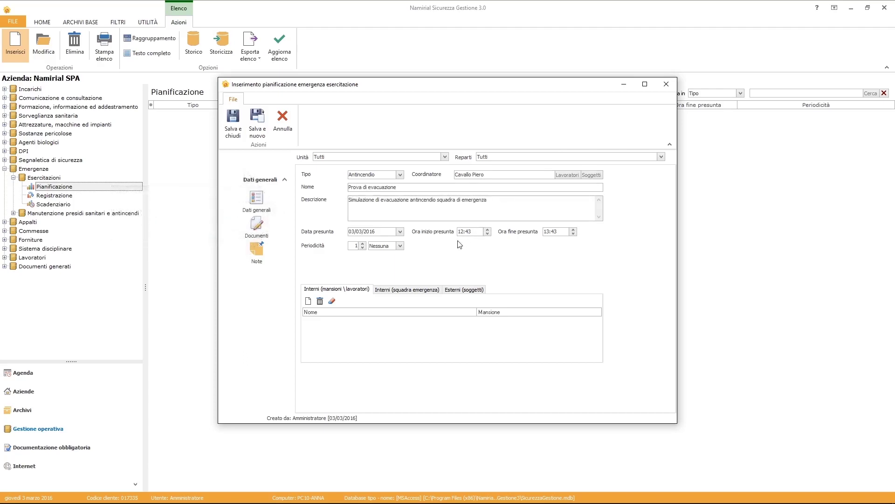
pyautogui.click(378, 251)
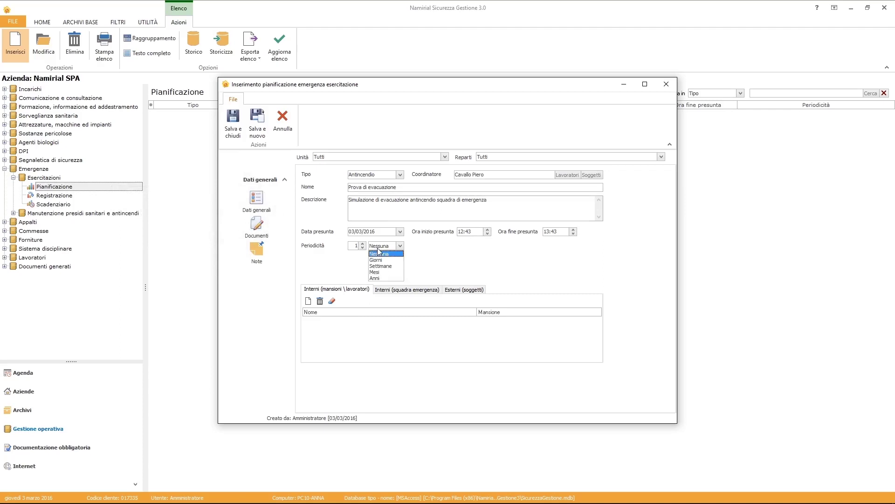
pyautogui.click(377, 278)
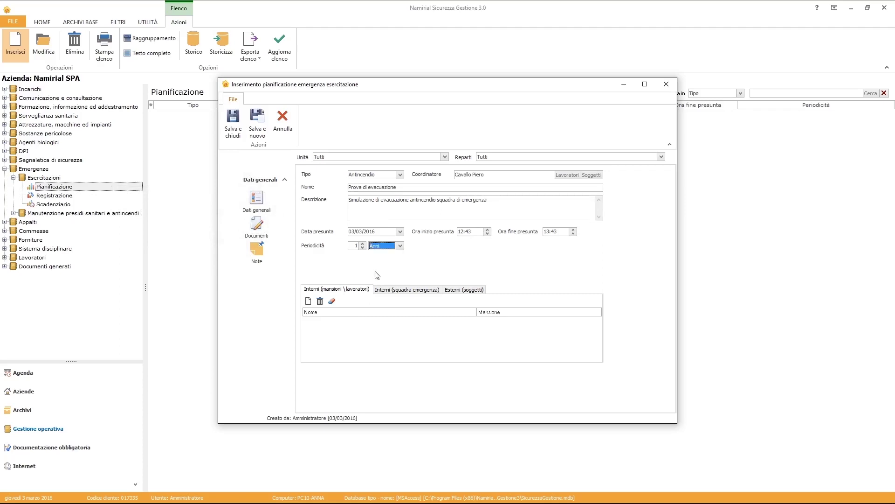
# Add the first three workers as internal participants in the drill.
pyautogui.click(308, 302)
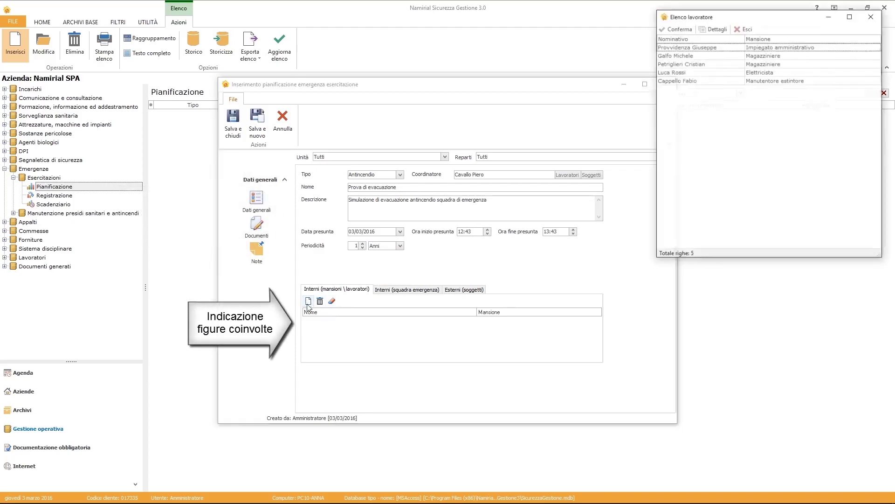
pyautogui.click(770, 48)
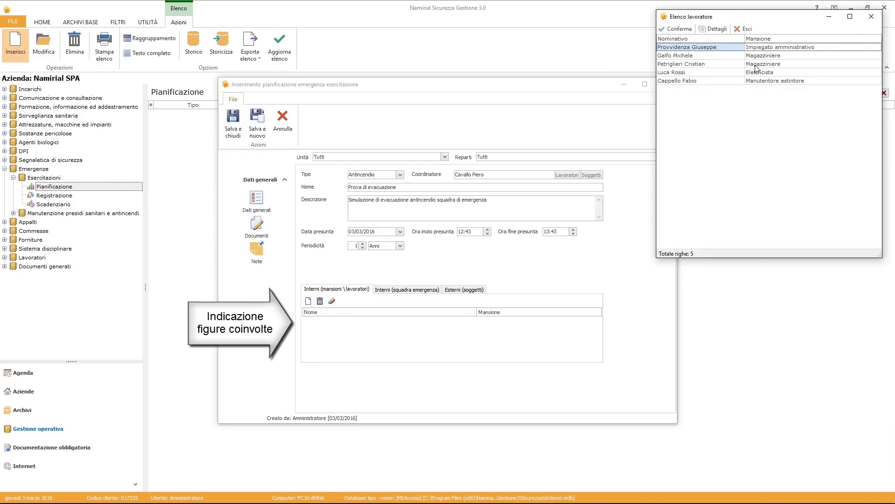
pyautogui.keyDown('shift'); pyautogui.click(756, 64); pyautogui.keyUp('shift')
pyautogui.click(676, 29)
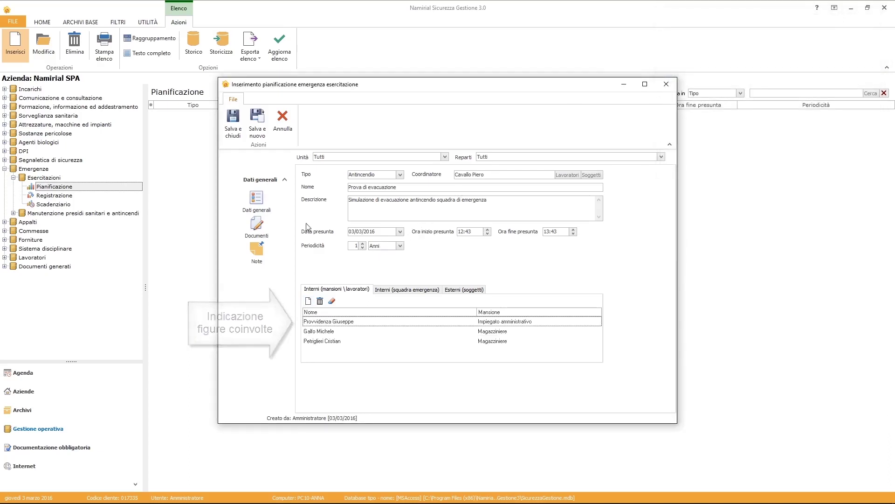
# Save the drill plan and its deadline with a 15-minute reminder.
pyautogui.click(232, 127)
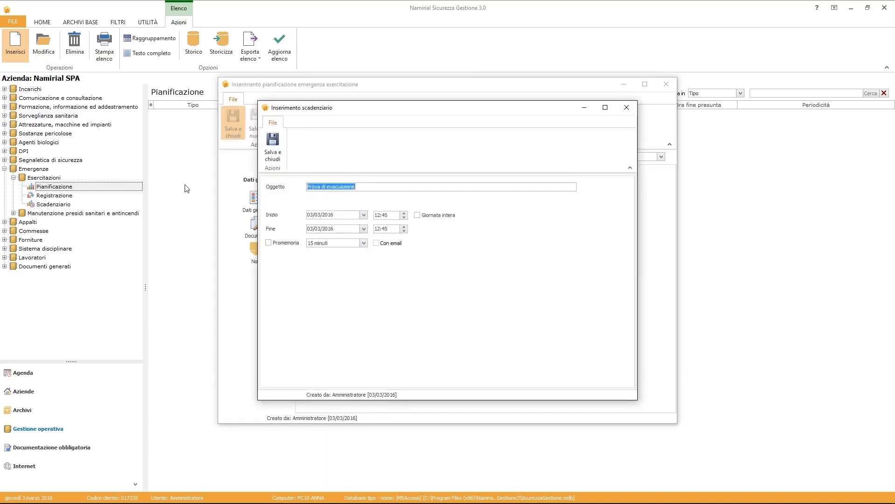
pyautogui.click(269, 243)
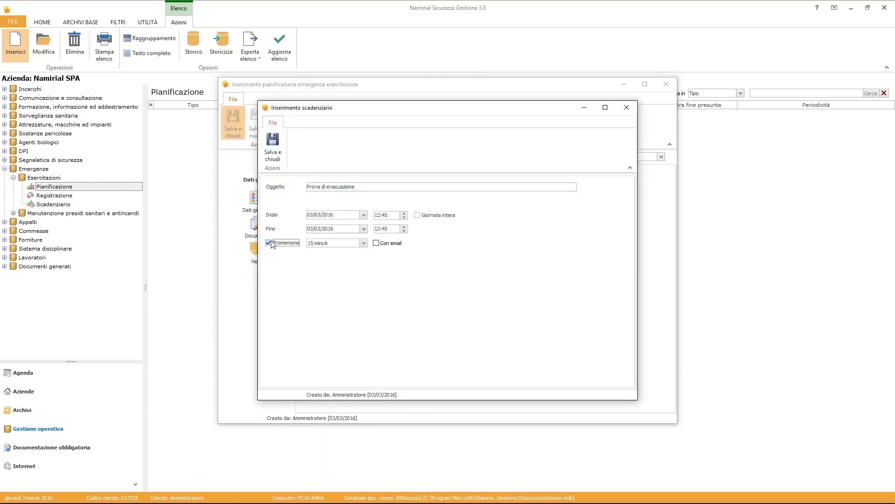
pyautogui.click(272, 159)
pyautogui.click(41, 214)
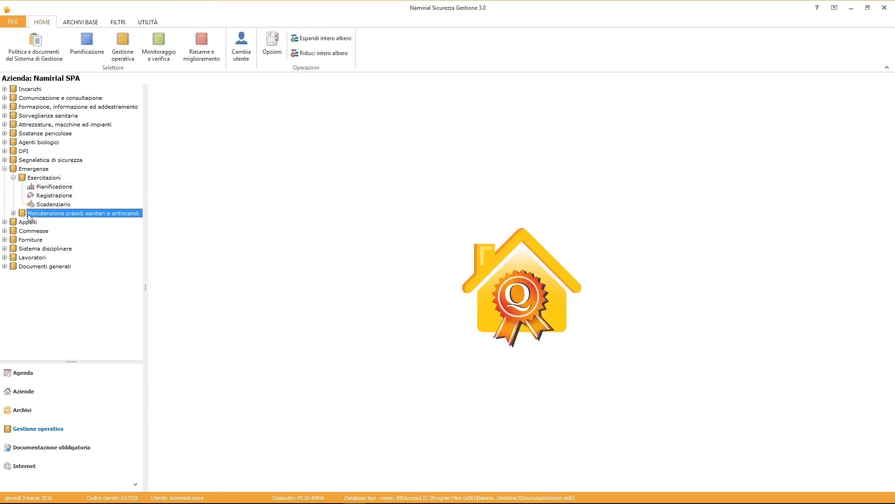
# Start a new Pianificazione entry in Manutenzione presidi with type Controllo.
pyautogui.click(14, 213)
pyautogui.click(46, 223)
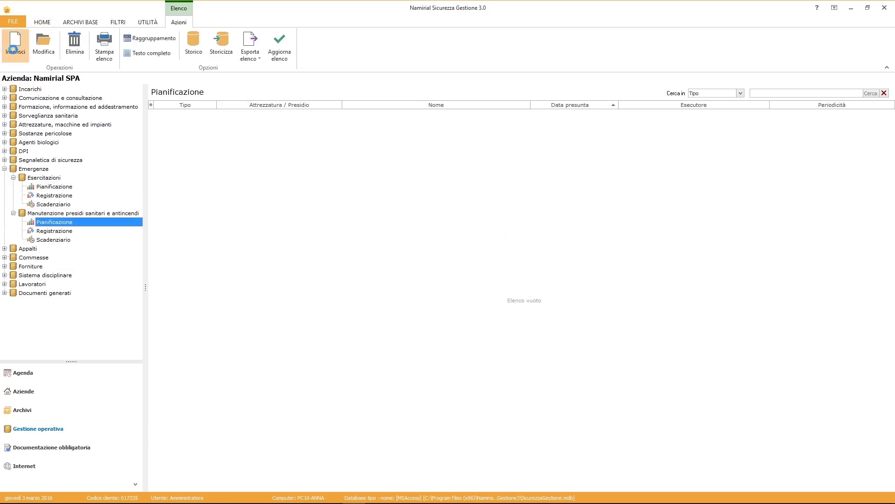
pyautogui.click(14, 51)
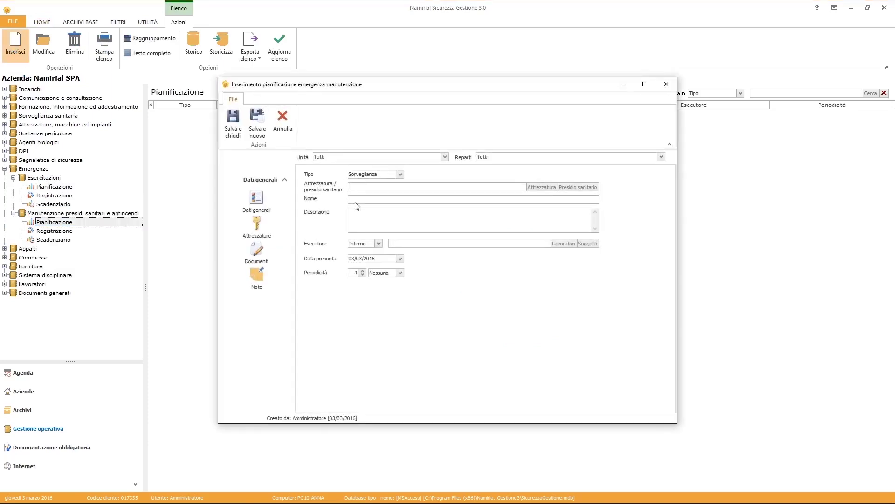
pyautogui.click(400, 174)
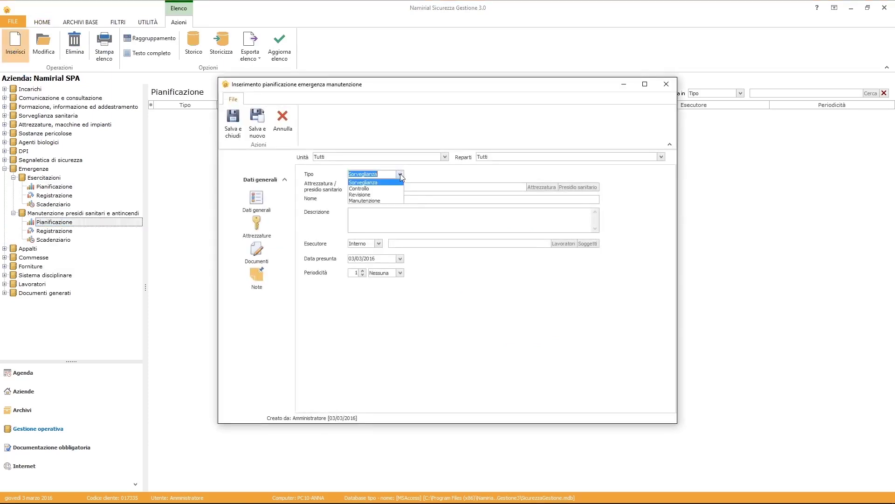
pyautogui.click(391, 188)
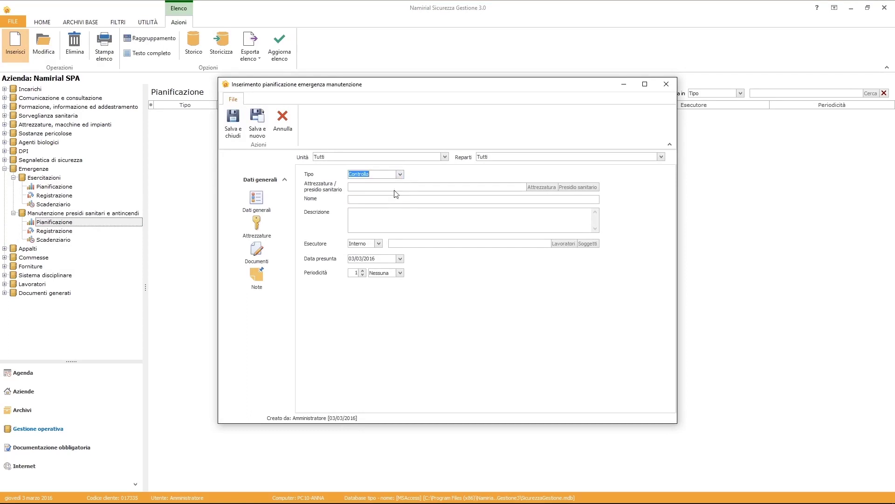
# Pick Estintore a polvere 6 Kg, name it 'Controllo estintore', and assign the extinguisher maintenance worker.
pyautogui.press('Tab')
pyautogui.click(579, 187)
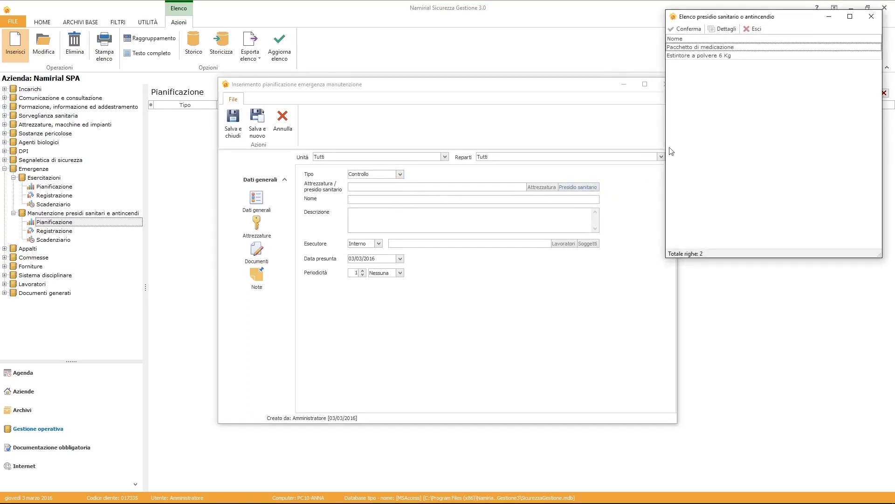
pyautogui.click(679, 56)
pyautogui.click(681, 29)
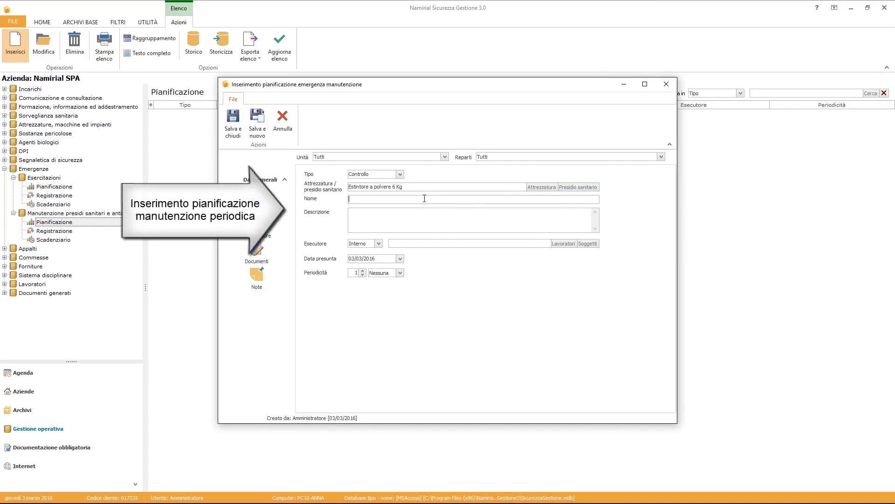
pyautogui.write('Controllo estintor')
pyautogui.write('ntore a polvere')
pyautogui.click(562, 245)
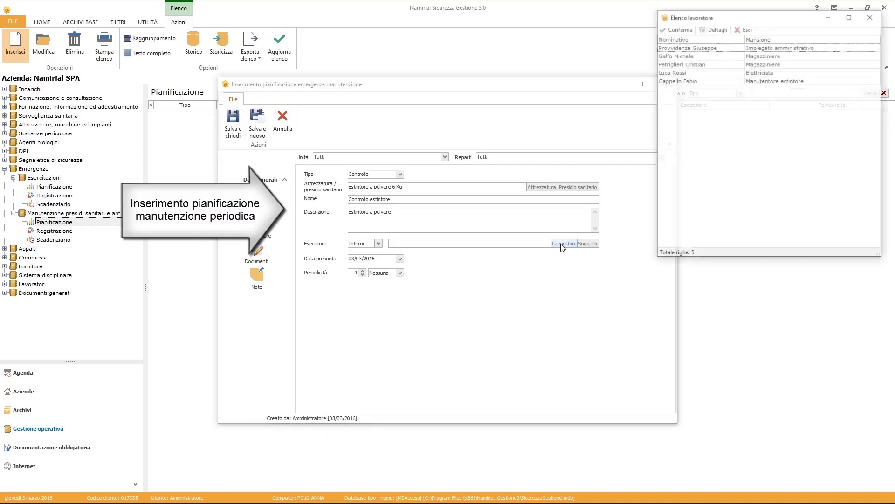
pyautogui.click(680, 83)
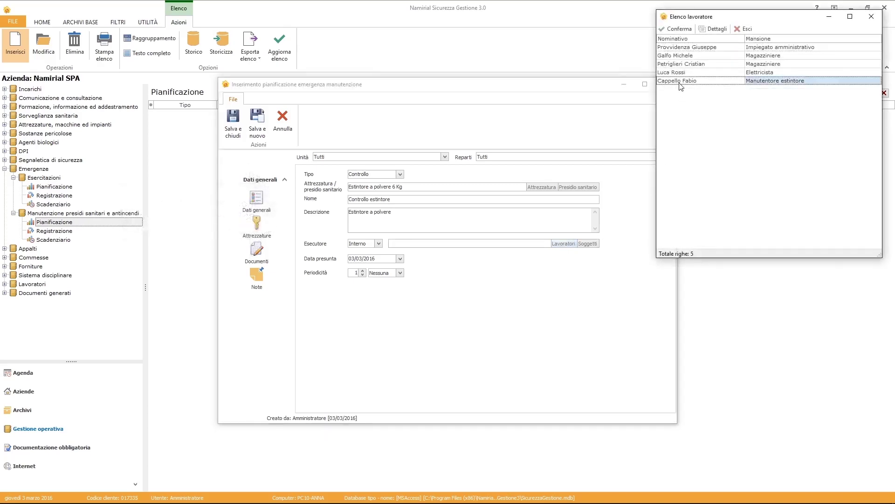
pyautogui.click(675, 28)
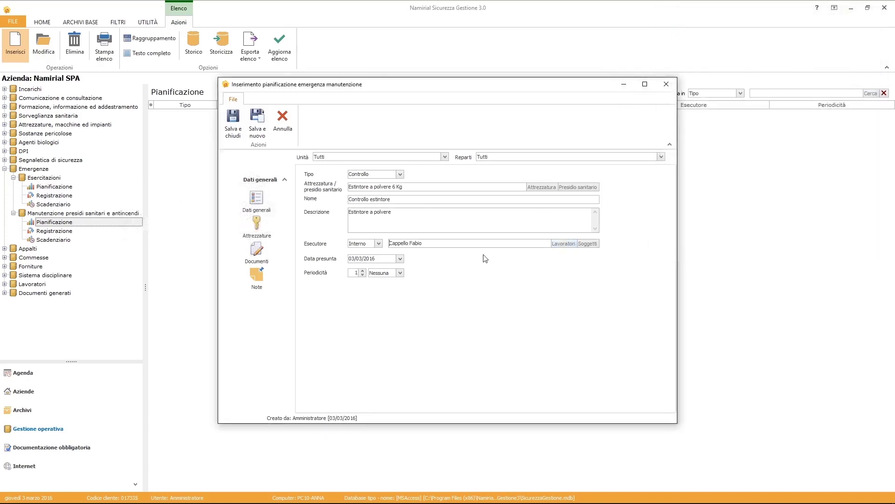
# Set the expected date to 08/03/2016, recurring every 3 Anni.
pyautogui.click(400, 259)
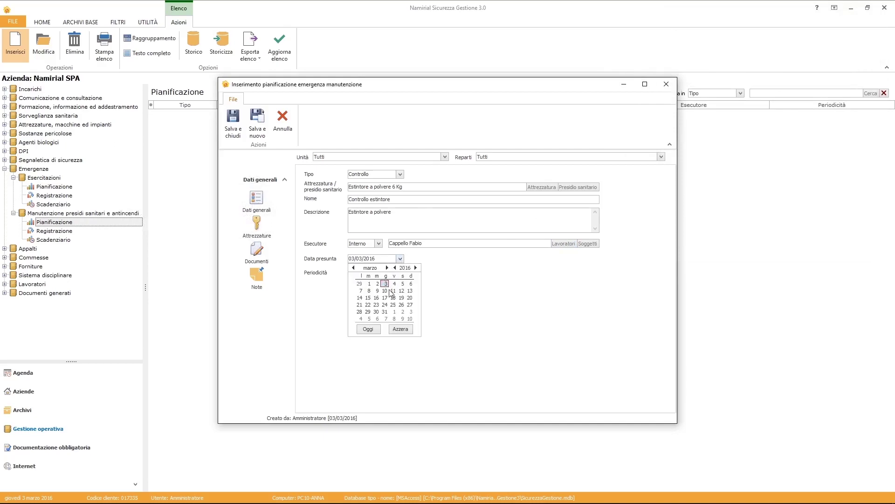
pyautogui.click(369, 291)
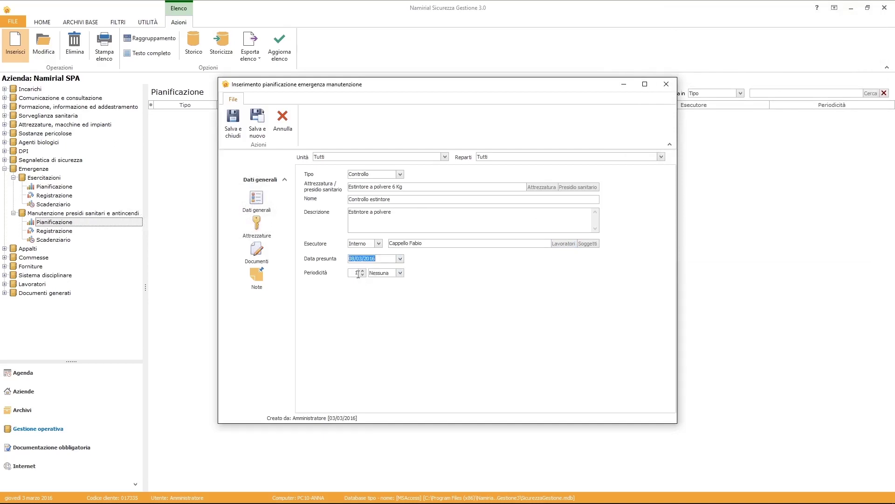
pyautogui.click(354, 272)
pyautogui.write('3')
pyautogui.click(374, 275)
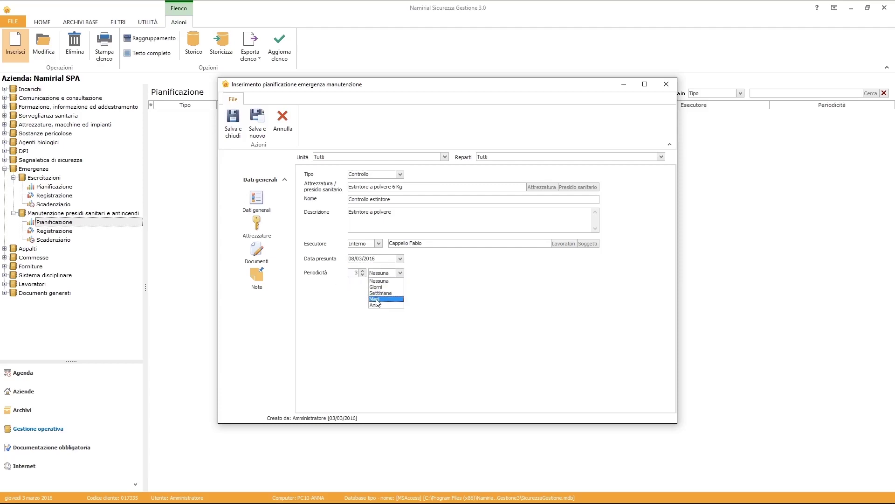
pyautogui.click(378, 305)
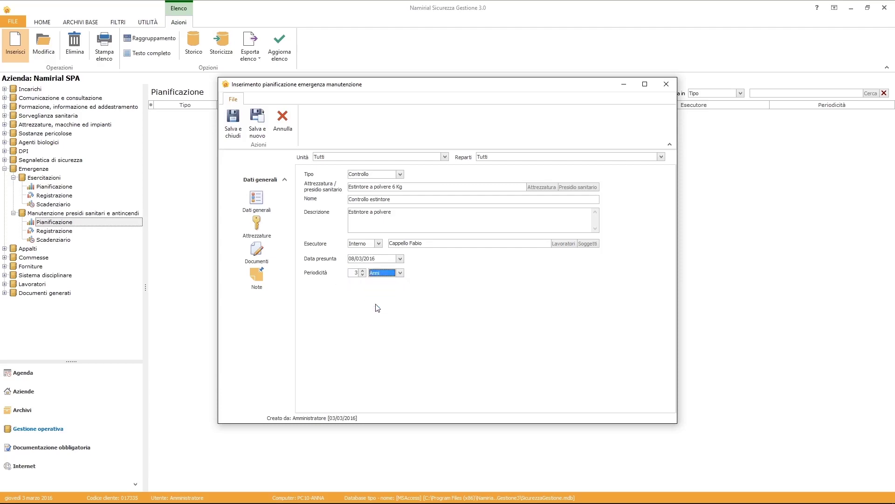
# Save the plan and its deadline entry with a reminder turned on.
pyautogui.click(231, 125)
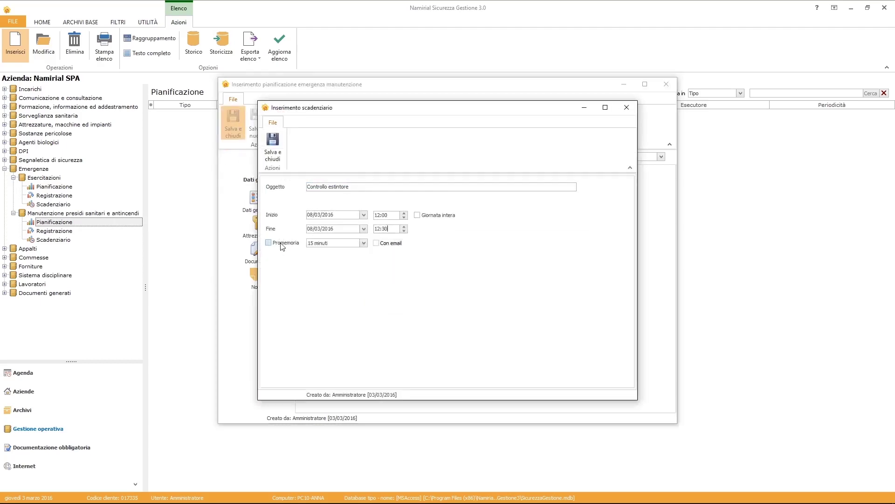
pyautogui.click(283, 243)
pyautogui.click(316, 243)
pyautogui.click(269, 146)
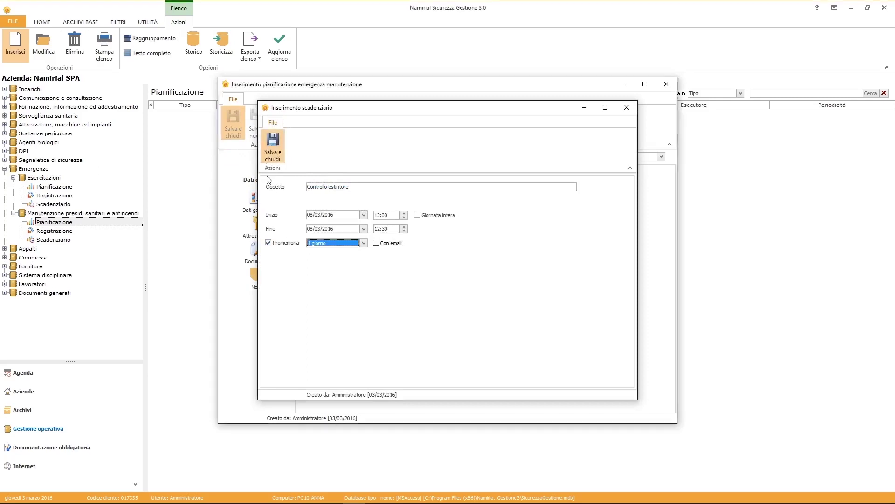
pyautogui.click(5, 170)
# Start an Art. 26 requirements check in Verifica dei requisiti for Impresa BM.
pyautogui.click(5, 178)
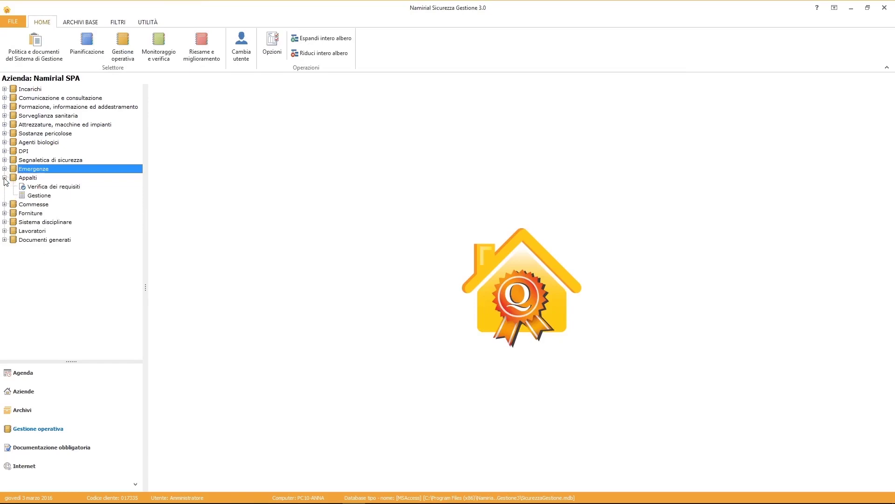
pyautogui.click(47, 187)
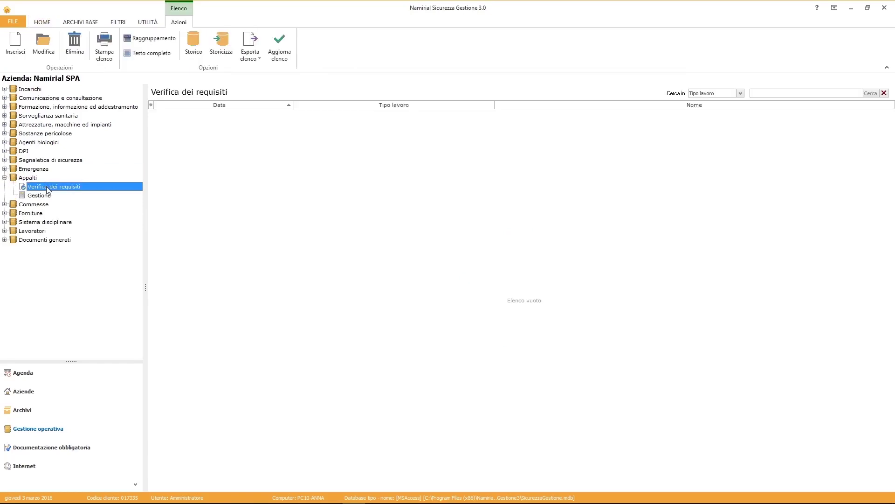
pyautogui.click(16, 45)
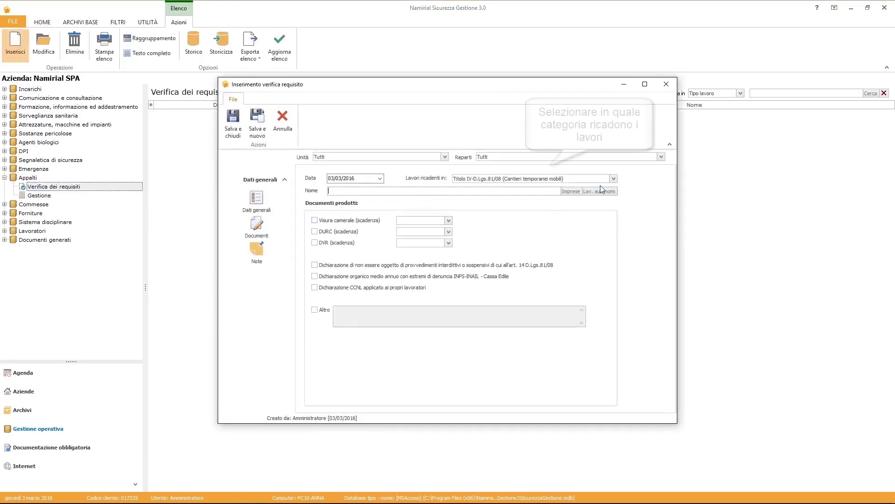
pyautogui.click(614, 179)
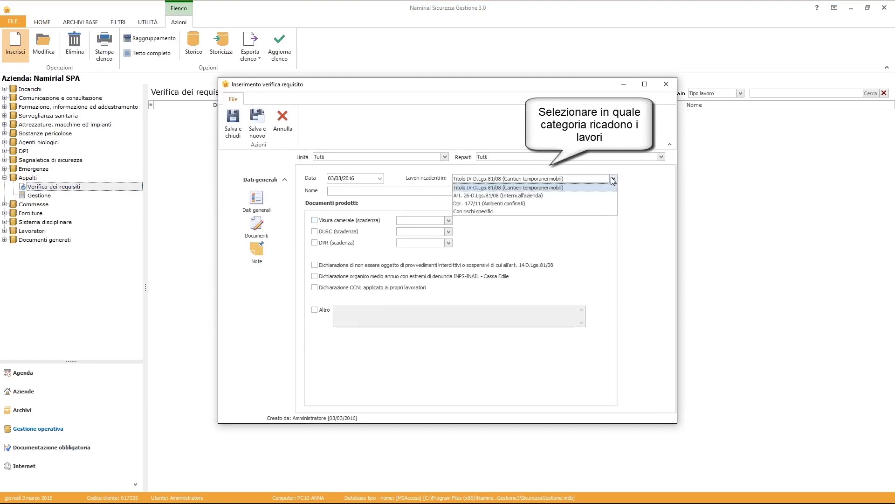
pyautogui.click(593, 195)
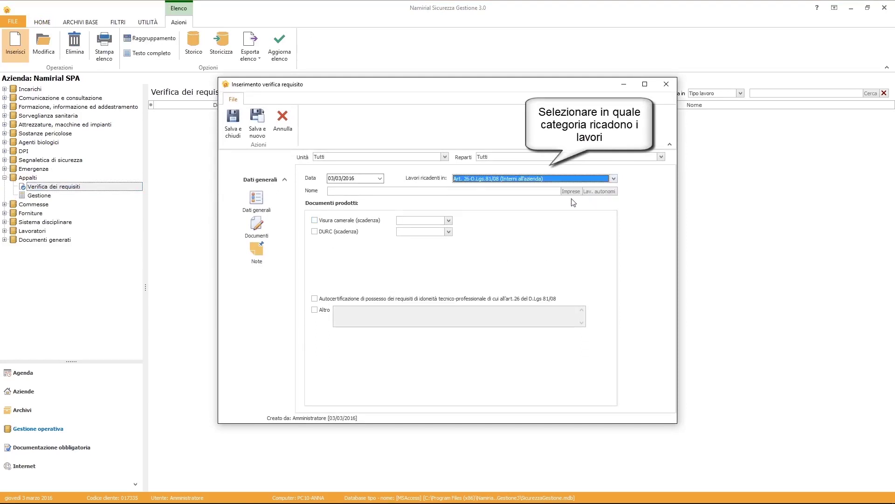
pyautogui.click(571, 191)
pyautogui.click(681, 56)
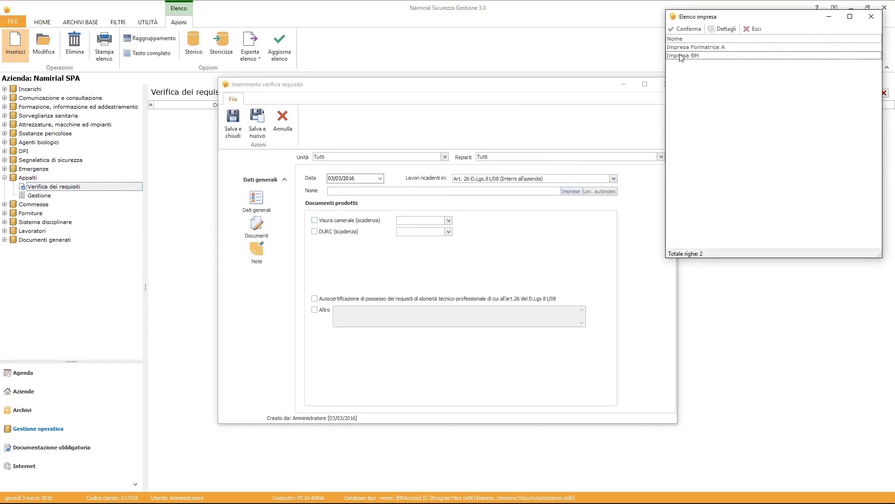
pyautogui.click(685, 29)
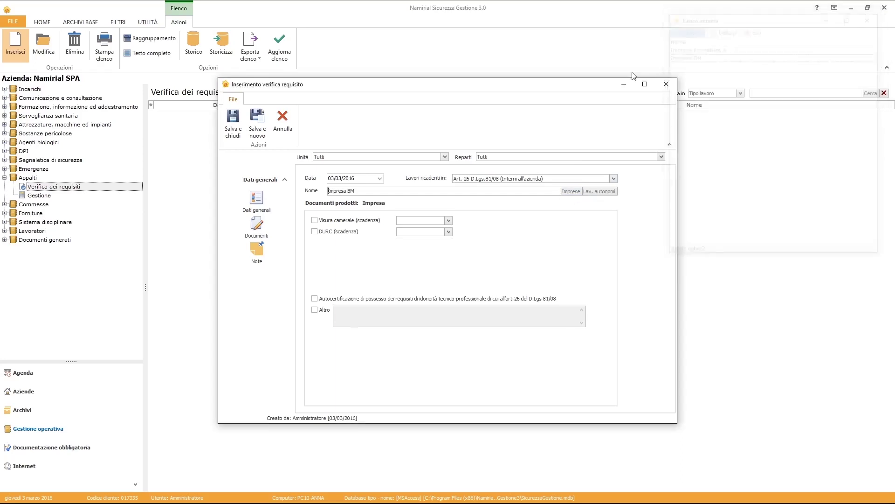
# Mark Visura camerale (expires 16/03/2016) and DURC (expires 23/03/2016) as produced, and save.
pyautogui.click(335, 222)
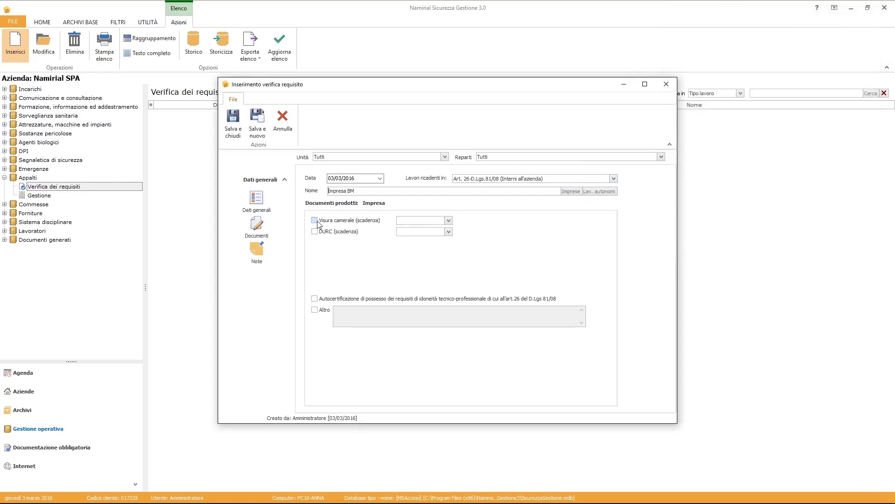
pyautogui.click(449, 221)
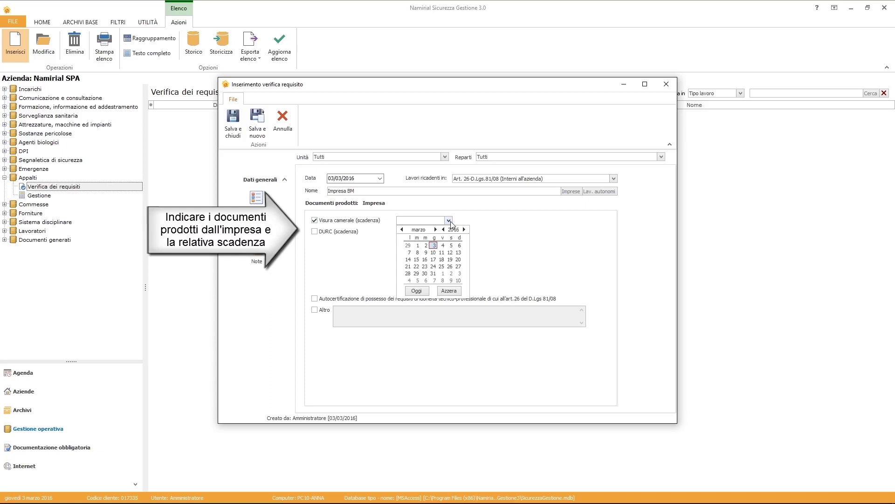
pyautogui.click(425, 259)
pyautogui.click(335, 231)
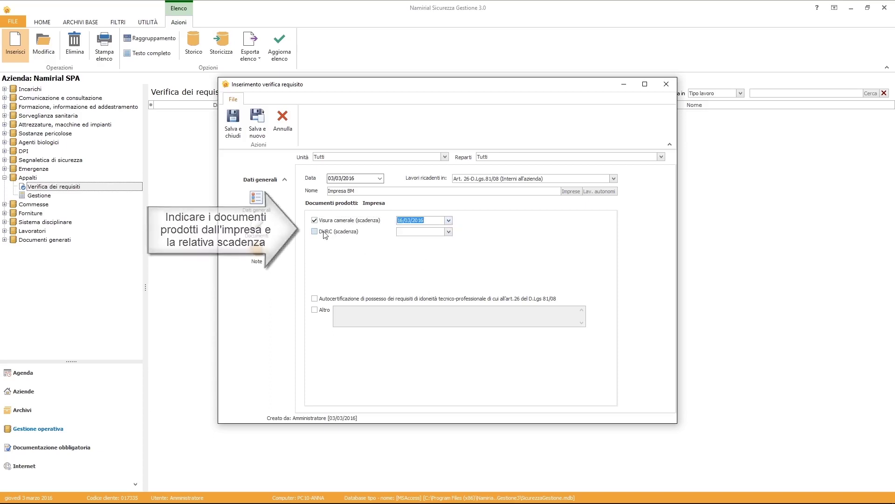
pyautogui.click(449, 232)
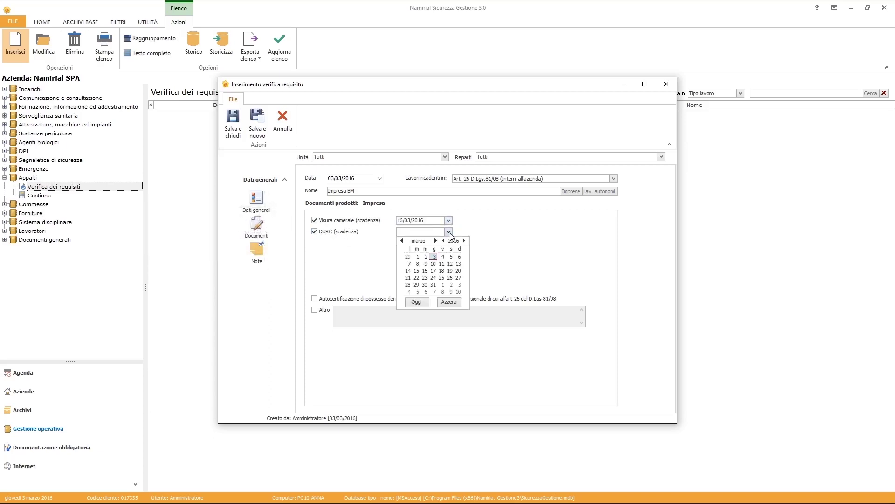
pyautogui.click(426, 278)
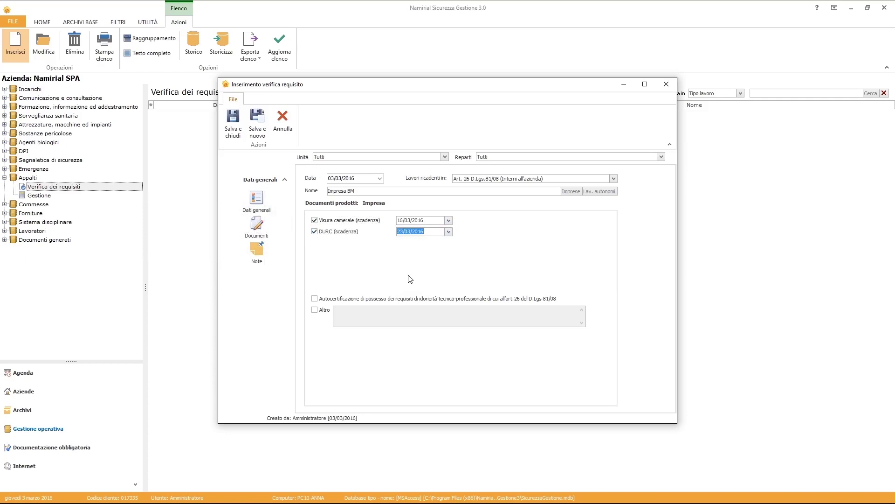
pyautogui.click(232, 130)
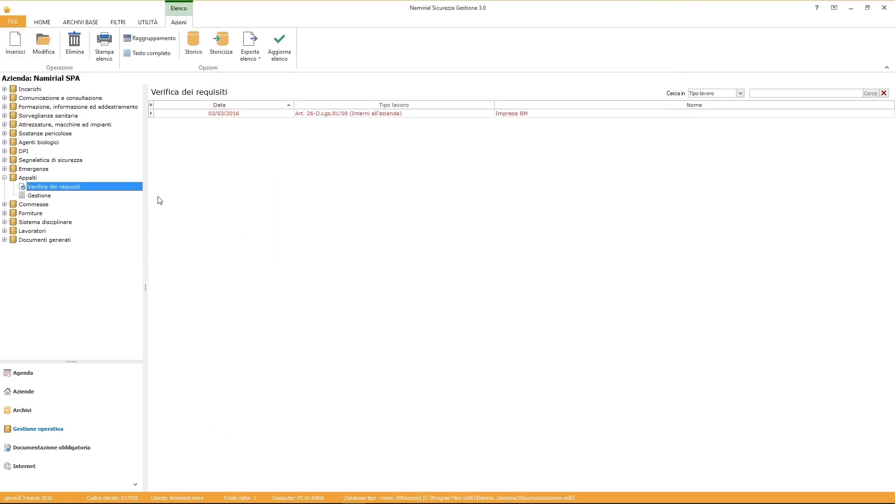
pyautogui.click(37, 197)
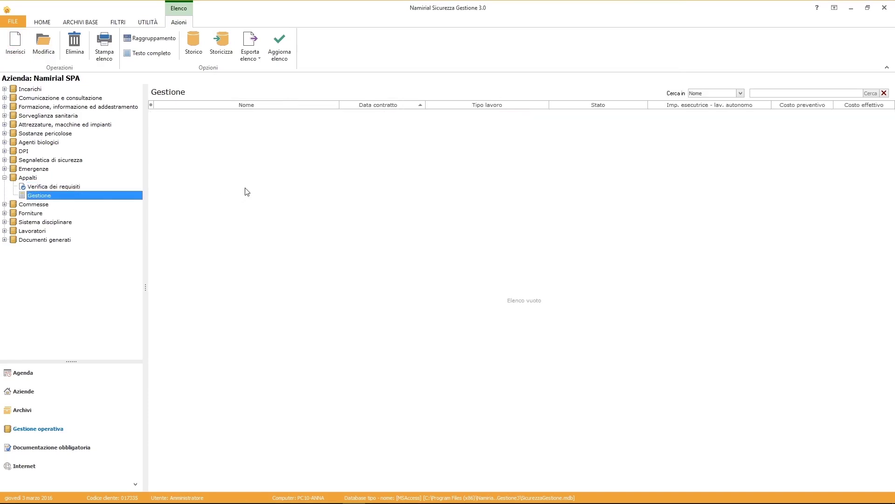
# Create an Art. 26 contract 'Pulizia ambienti di lavoro', described 'Pulizia e sanificazione degli ambienti'.
pyautogui.rightClick(272, 180)
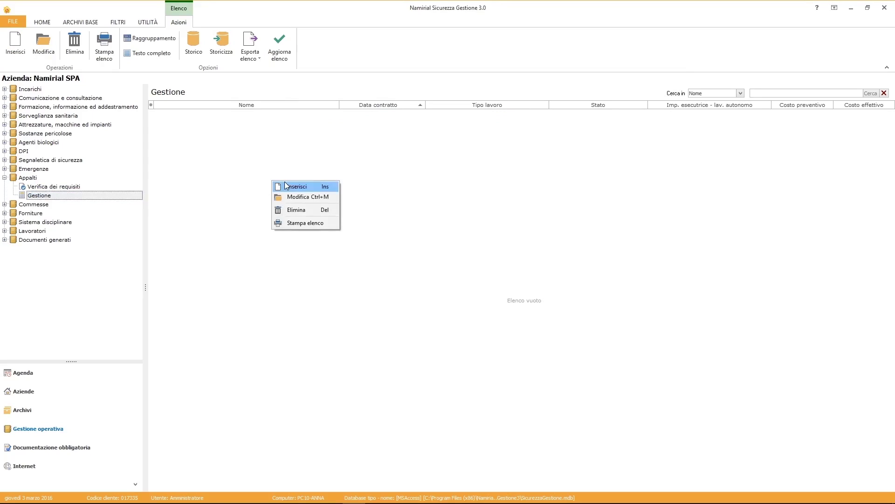
pyautogui.click(280, 185)
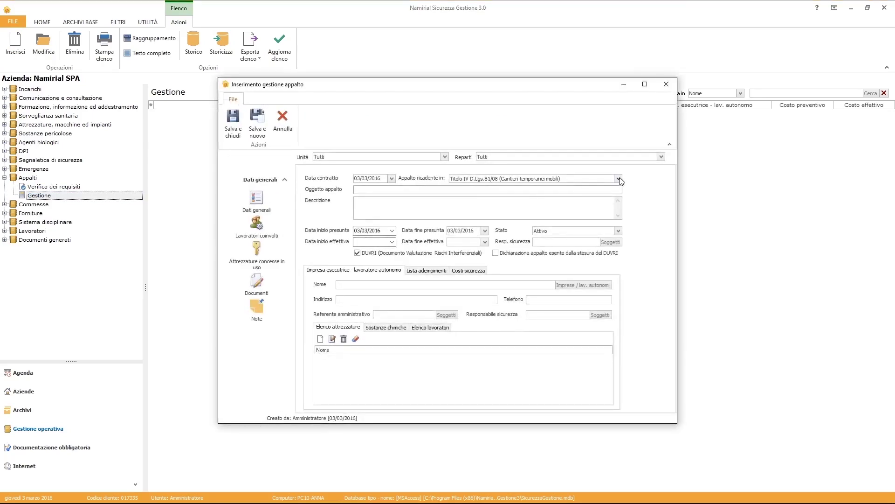
pyautogui.click(618, 178)
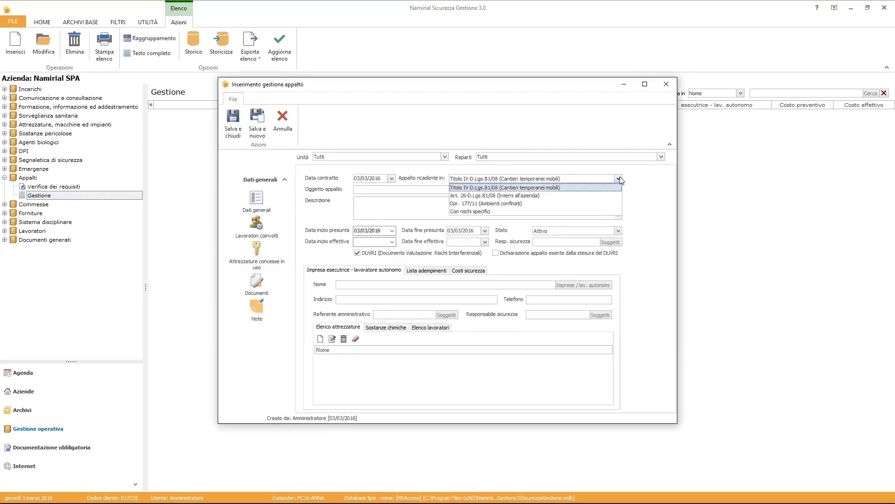
pyautogui.click(605, 196)
pyautogui.click(467, 188)
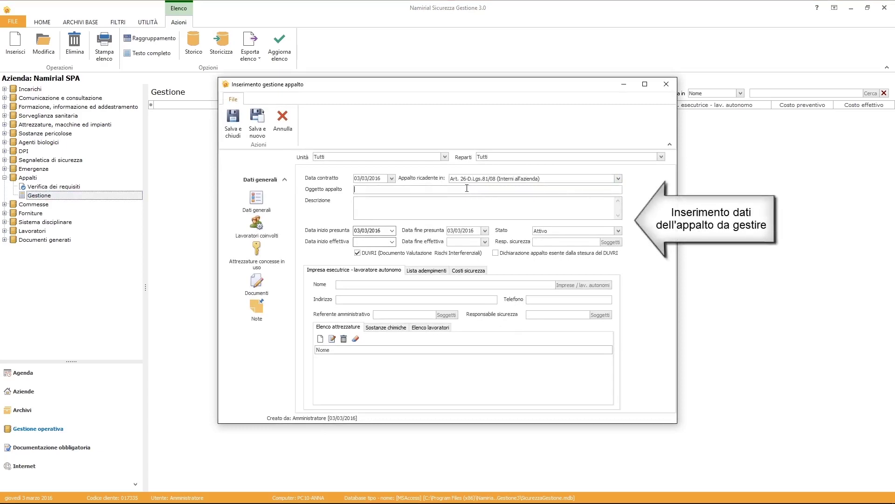
pyautogui.write('Pulizia ambienti di lavoro')
pyautogui.press('Tab')
pyautogui.write('Pulizia e sanificazione degli ambienti')
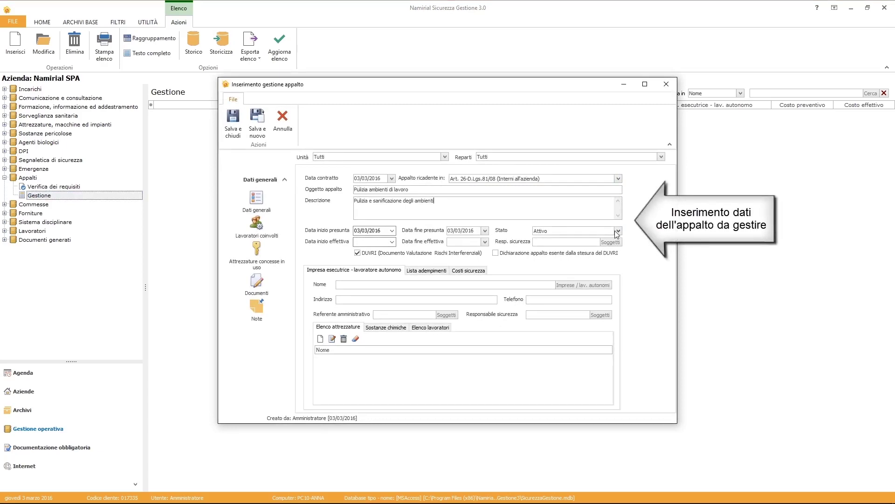
# Set the contract status to Attivo, effective 14/03/2016 to 14/03/2017.
pyautogui.click(616, 231)
pyautogui.click(599, 238)
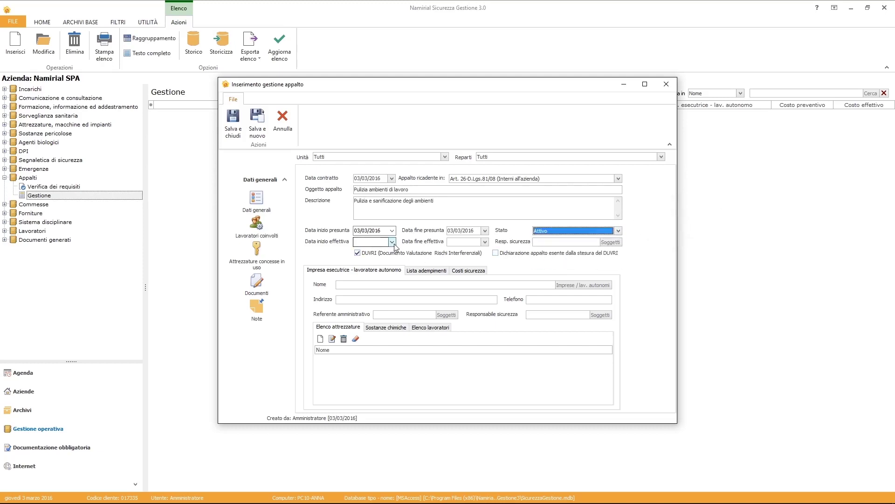
pyautogui.click(392, 242)
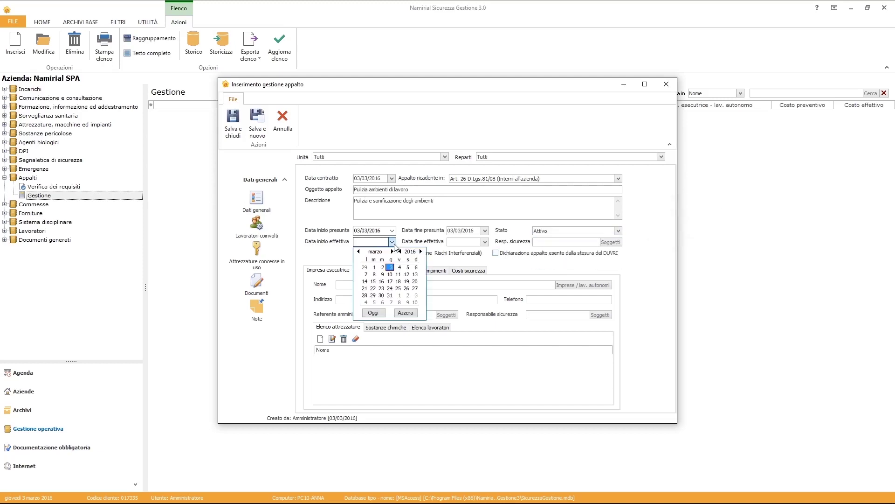
pyautogui.click(365, 282)
pyautogui.click(486, 243)
pyautogui.write('14/03/2017')
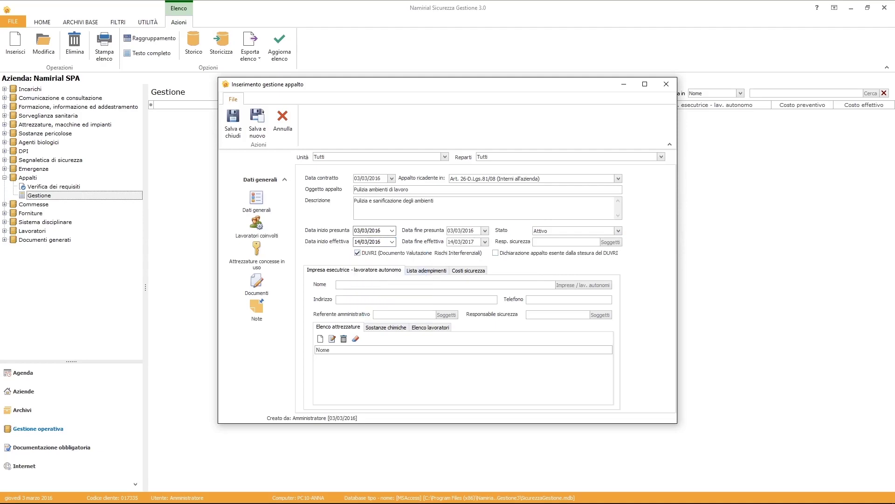
# Assign Impresa BM as executing company, with its administrative contact and safety manager.
pyautogui.click(611, 242)
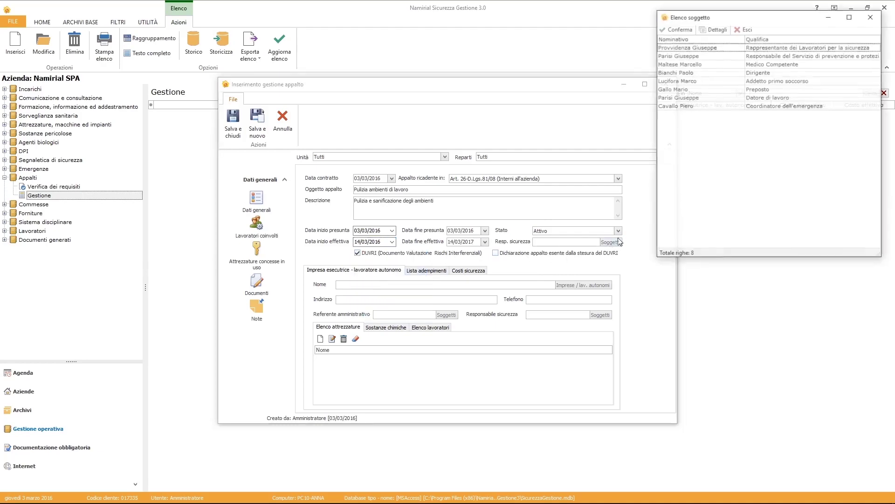
pyautogui.doubleClick(760, 56)
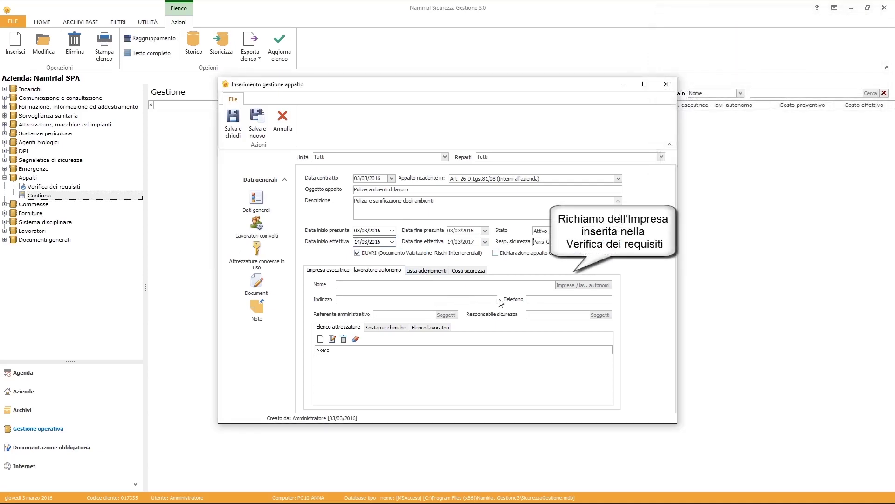
pyautogui.click(567, 282)
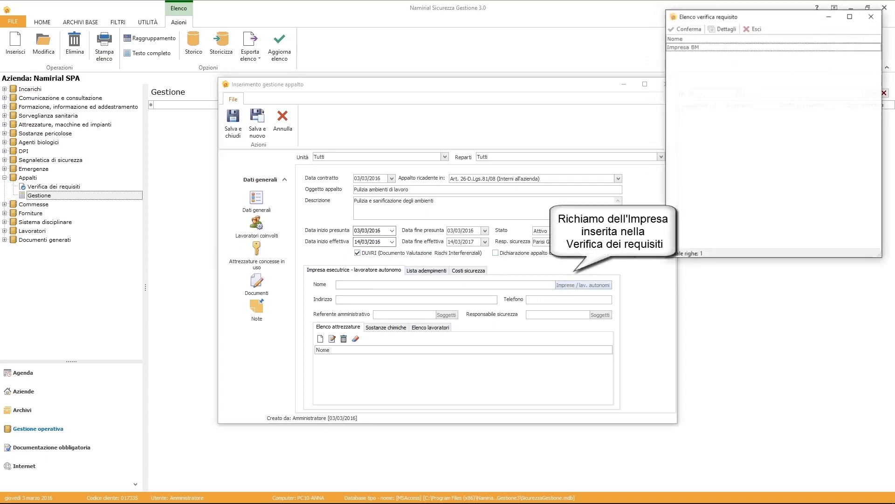
pyautogui.doubleClick(690, 40)
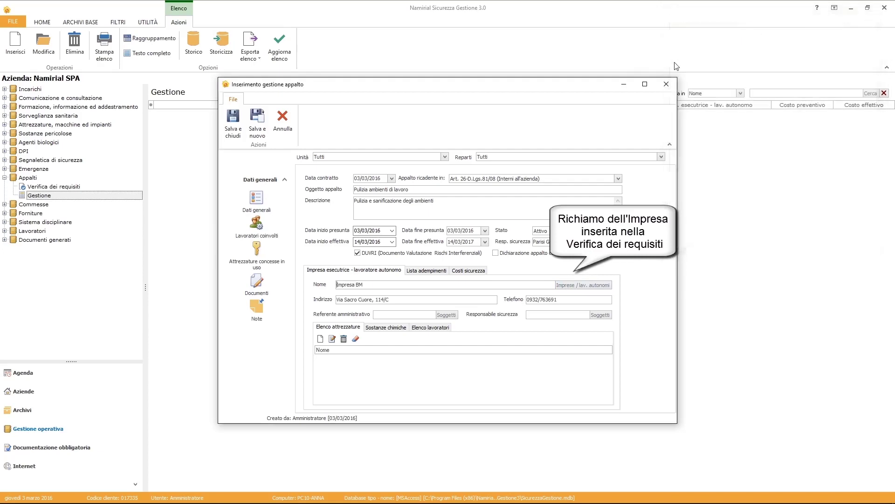
pyautogui.click(445, 315)
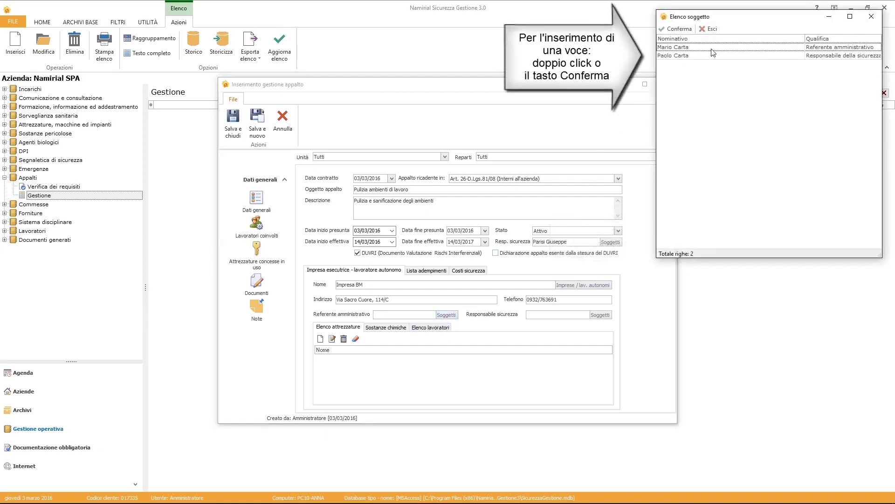
pyautogui.doubleClick(712, 48)
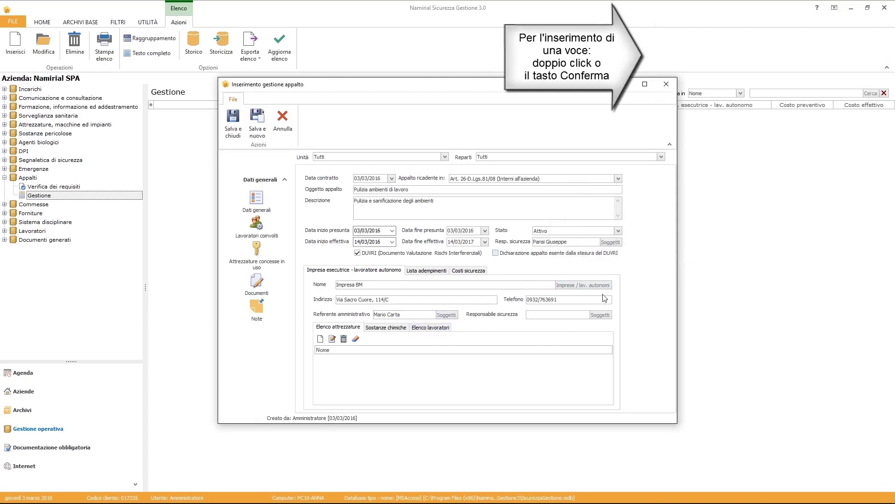
pyautogui.click(670, 56)
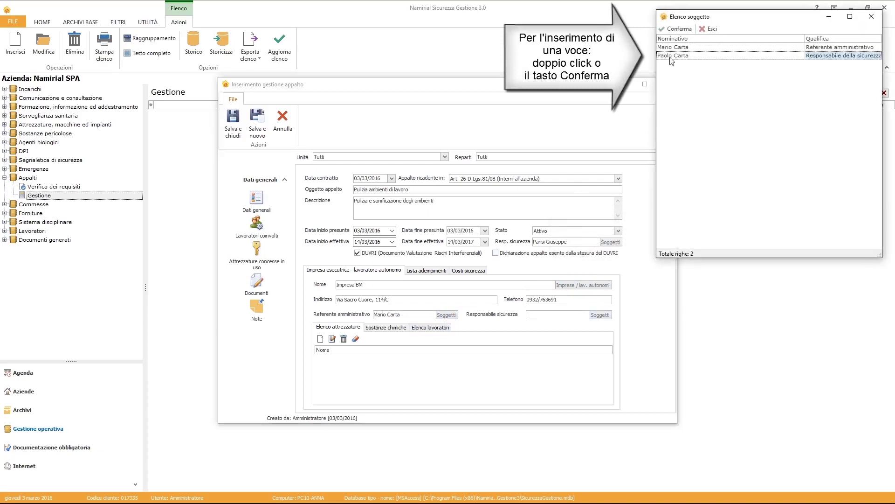
pyautogui.click(670, 31)
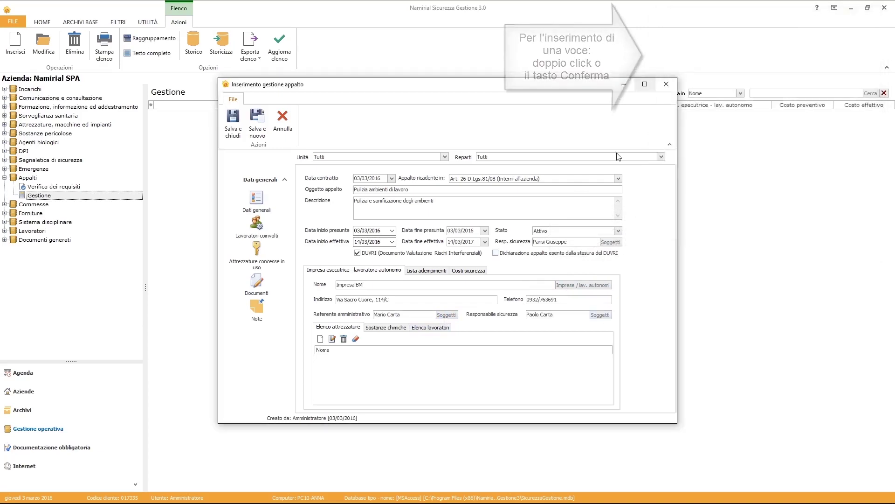
pyautogui.click(426, 270)
# Tick Invio politica sicurezza and Lettera d'incarico predisposta, save the contract, and collapse Appalti.
pyautogui.click(529, 289)
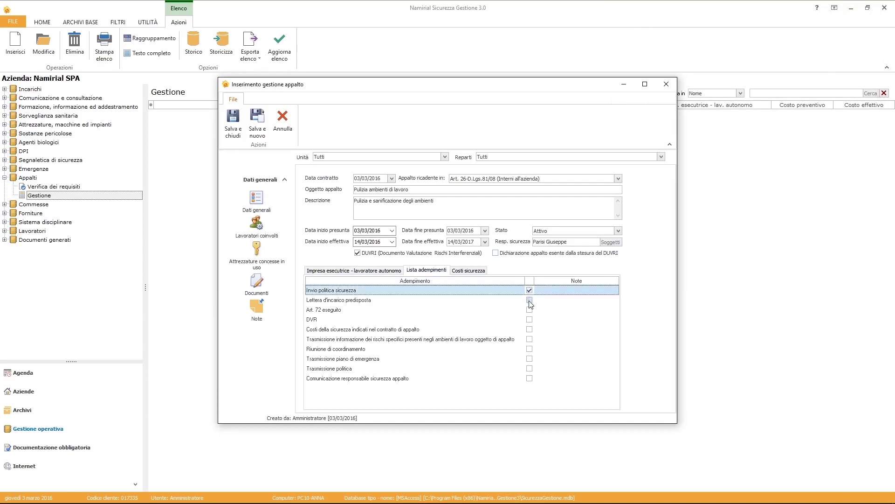
pyautogui.click(529, 300)
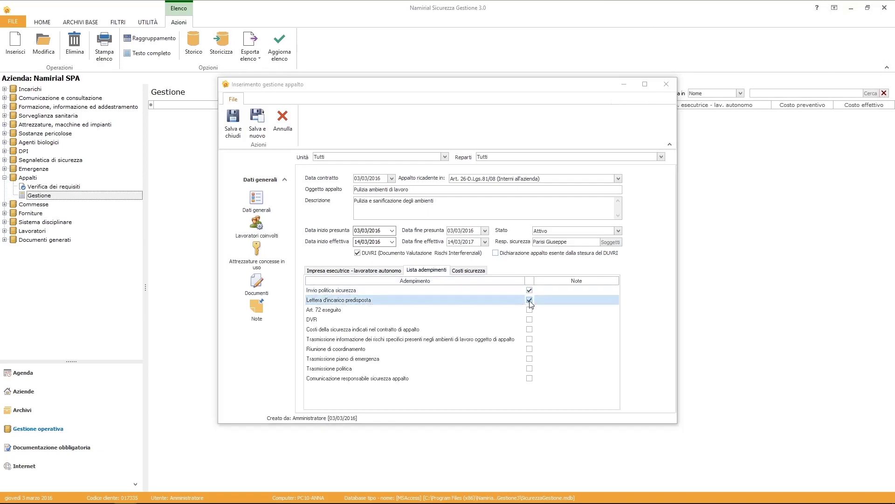
pyautogui.click(233, 126)
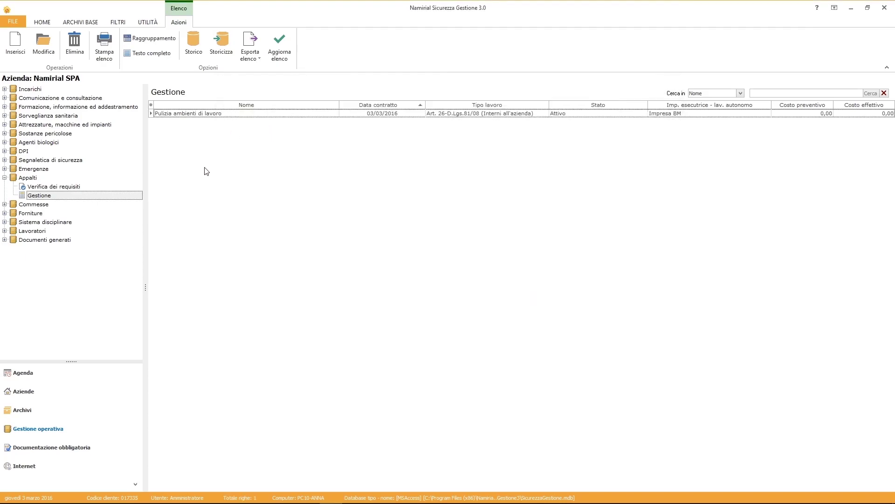
pyautogui.click(3, 179)
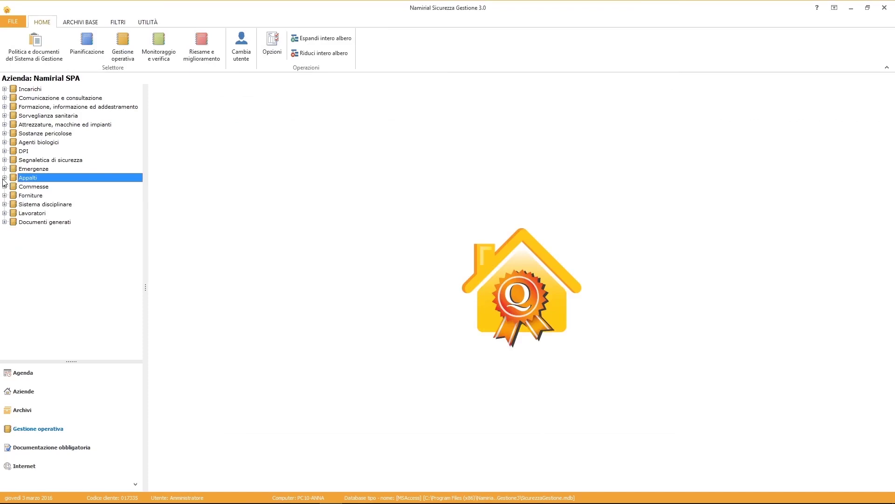
# Open worker 01's record from the Lavoratori Gestione list.
pyautogui.click(5, 213)
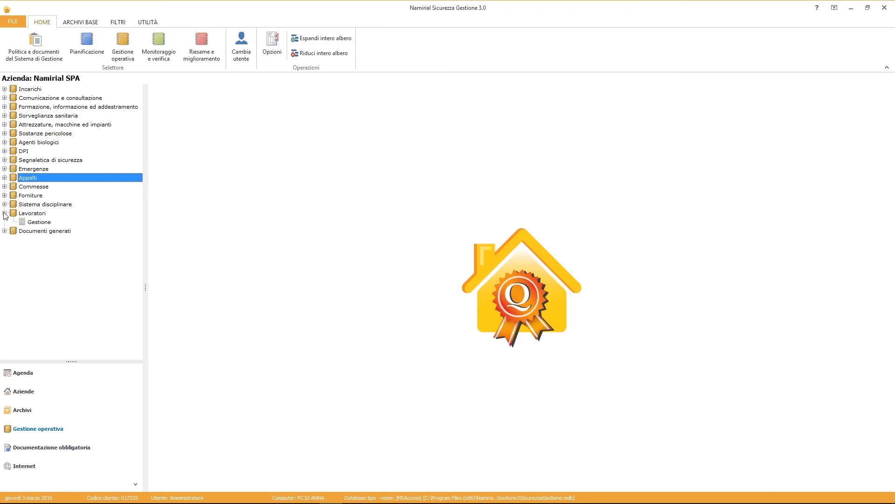
pyautogui.click(31, 223)
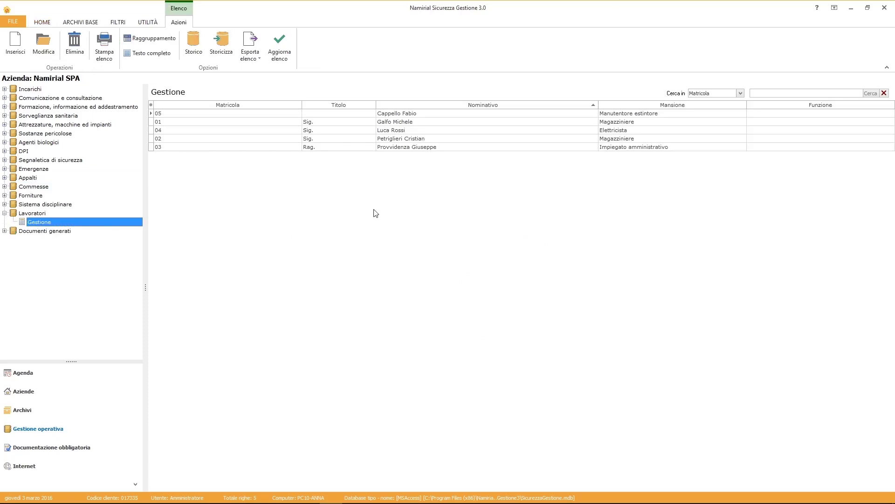
pyautogui.click(399, 124)
pyautogui.doubleClick(399, 124)
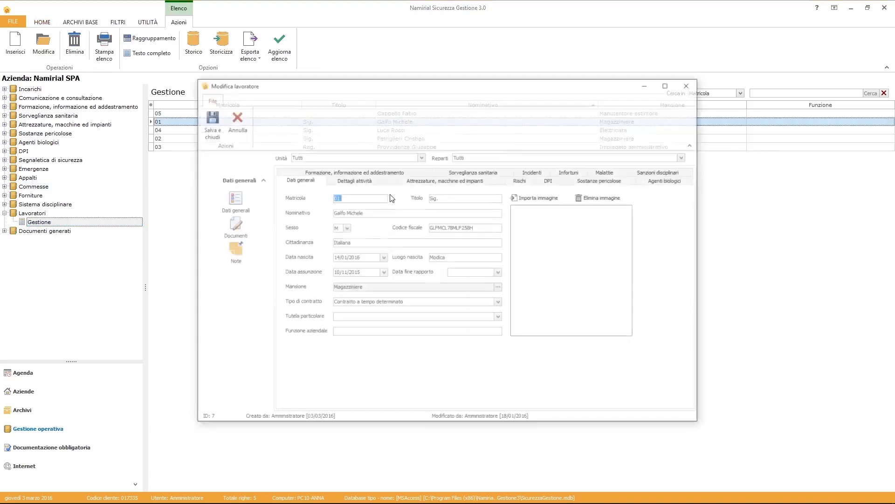
# Review worker 01's activity details, safety helmet DPI delivery and training courses, then close the record.
pyautogui.click(349, 182)
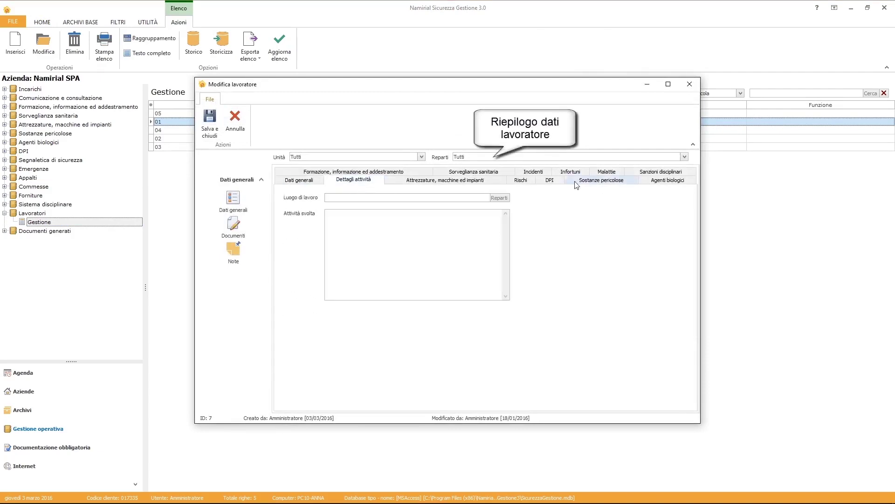
pyautogui.click(548, 181)
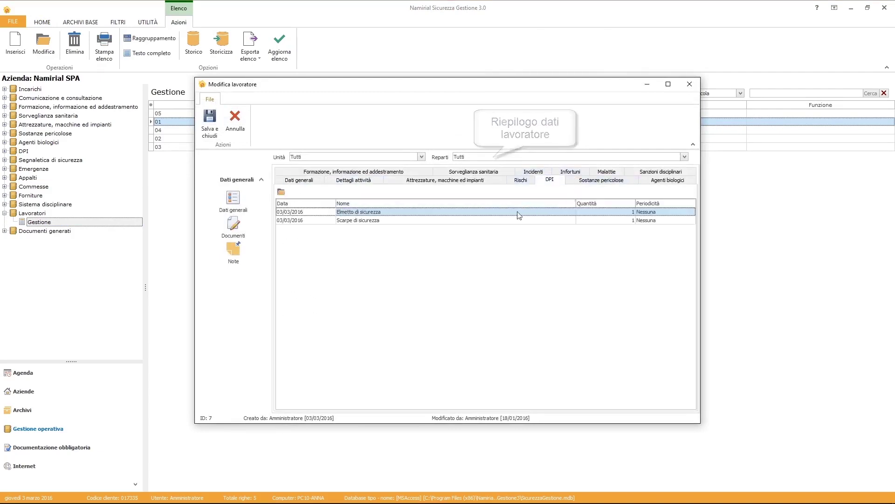
pyautogui.doubleClick(357, 211)
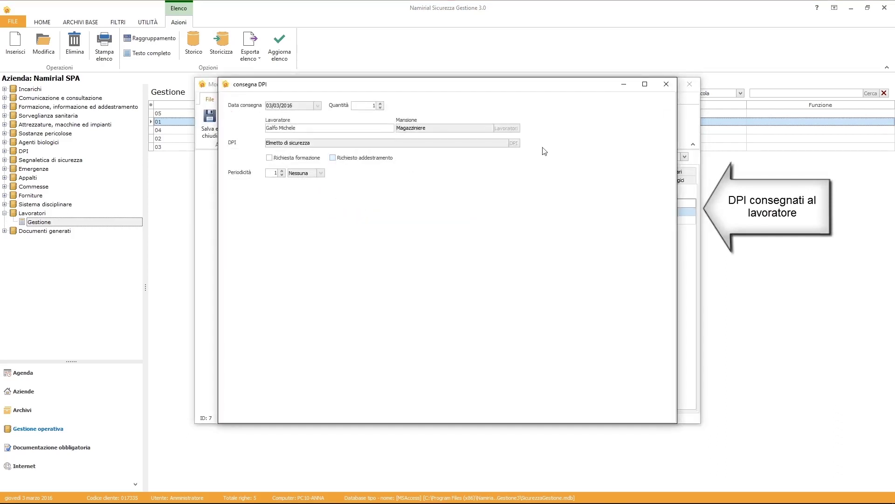
pyautogui.click(667, 84)
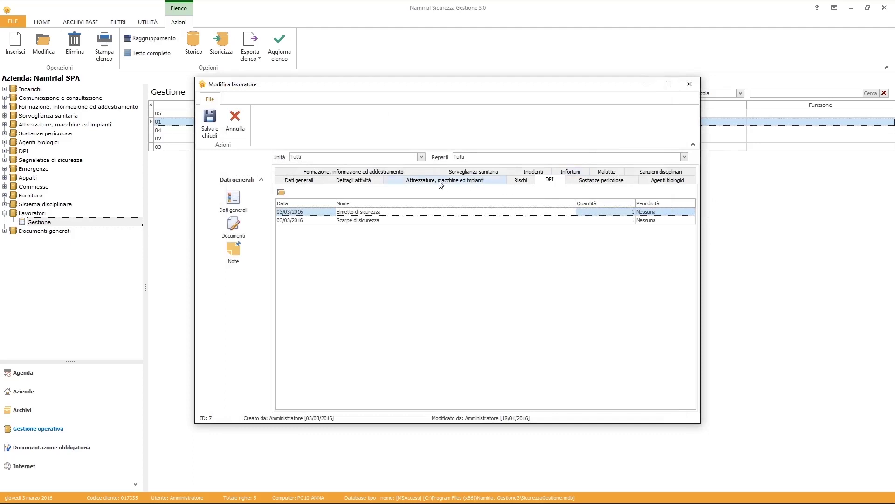
pyautogui.click(410, 171)
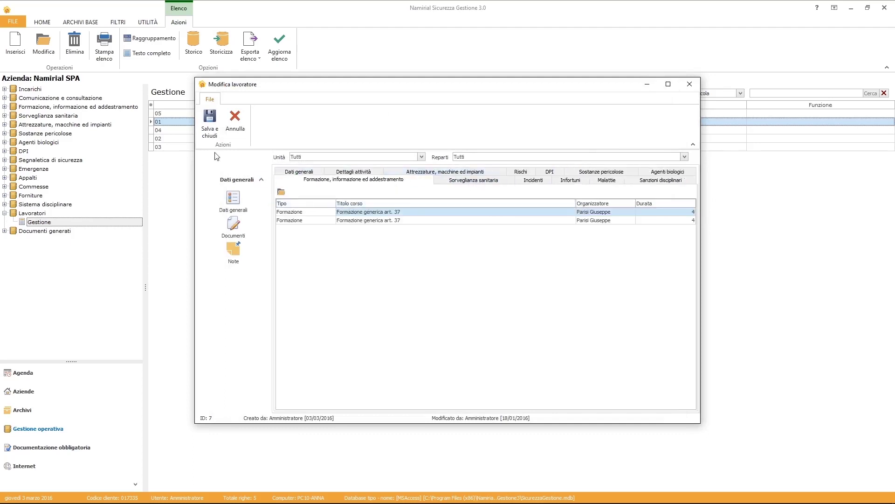
pyautogui.click(210, 124)
pyautogui.click(214, 148)
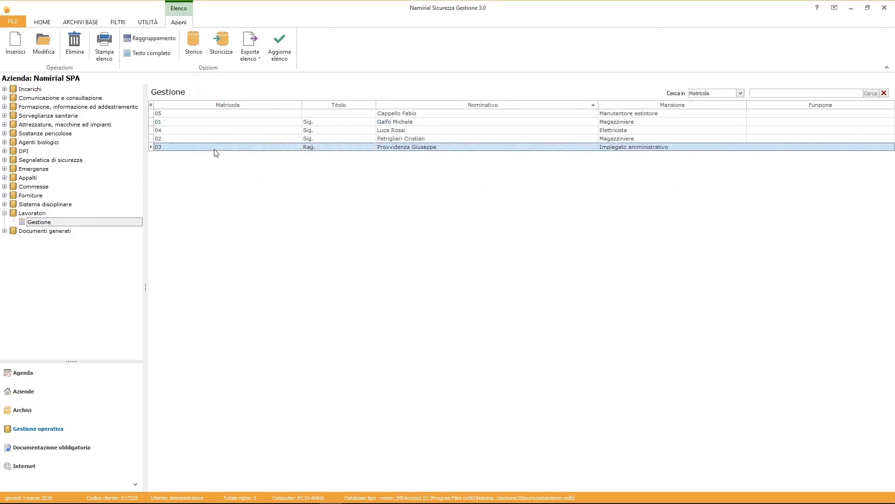
# Check worker 03's two videoterminal medical visits in Sorveglianza sanitaria, then close the record.
pyautogui.doubleClick(216, 153)
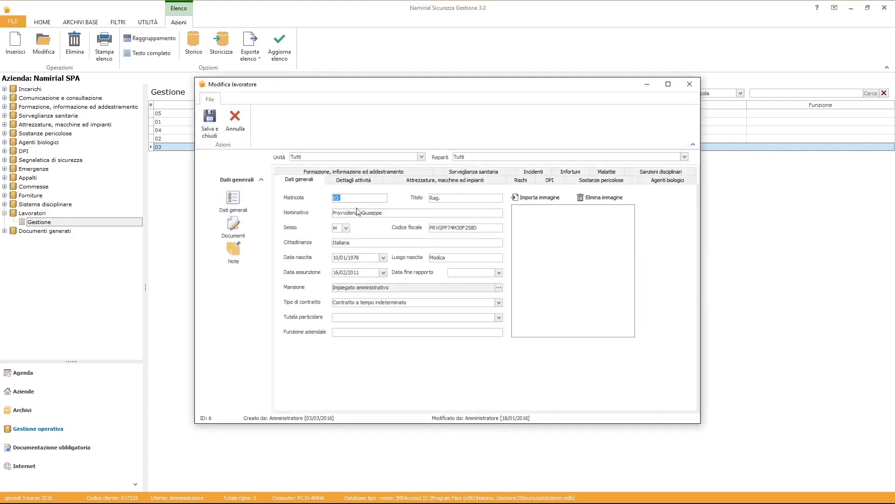
pyautogui.click(491, 173)
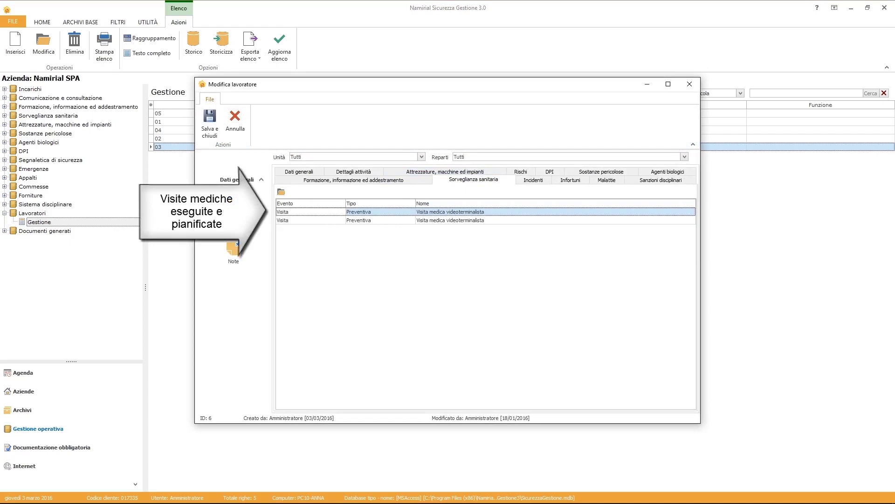
pyautogui.click(210, 122)
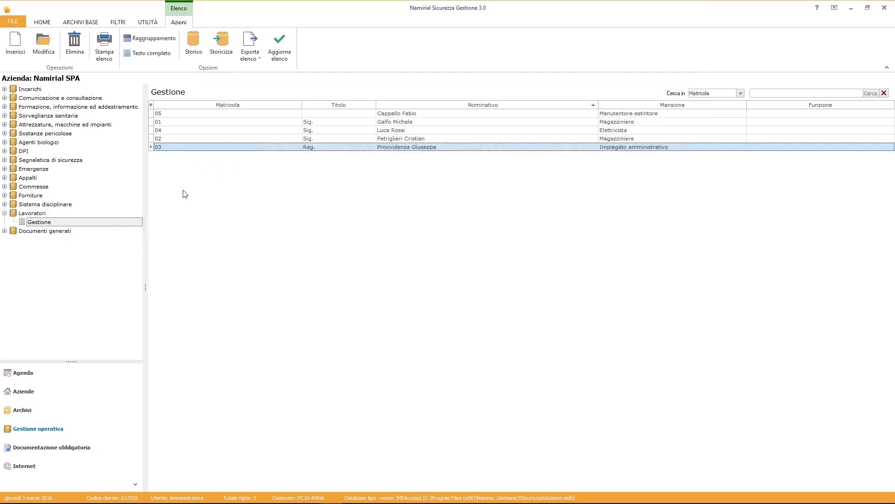
pyautogui.click(46, 232)
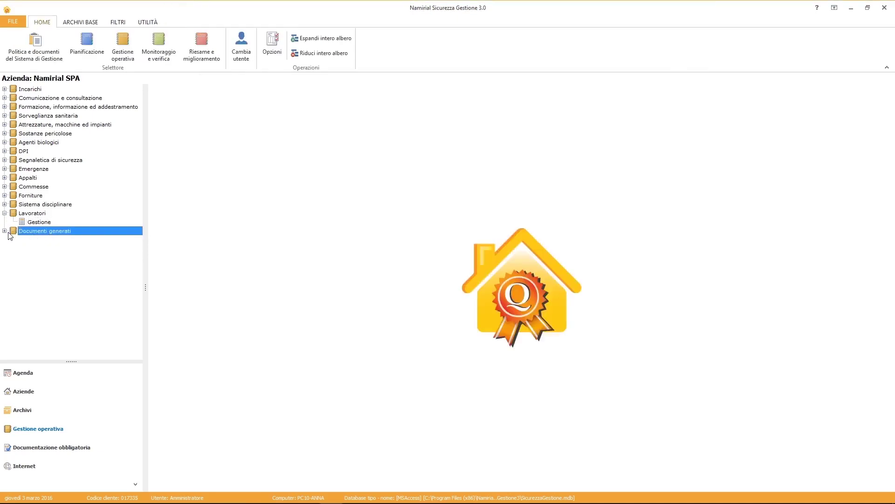
# Open ManutenzioneDPISingolo.rtf from Documenti generati > Gestione in Word, then close Word.
pyautogui.click(5, 231)
pyautogui.click(38, 239)
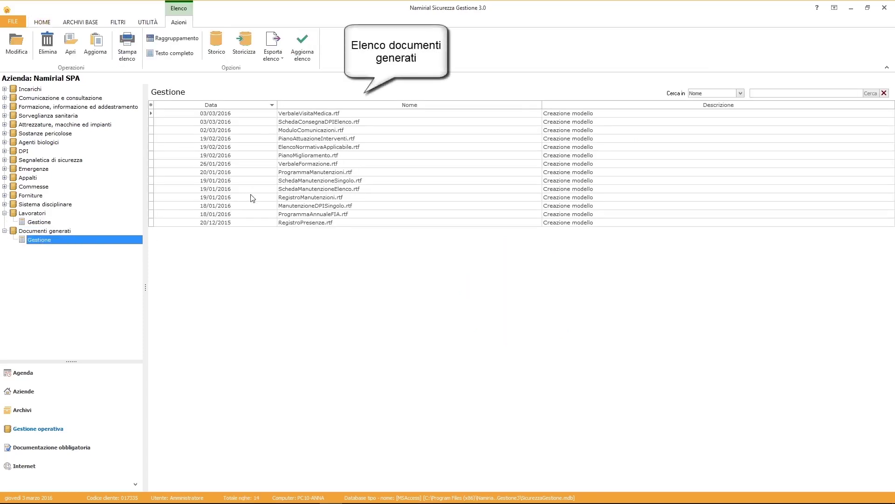
pyautogui.click(251, 207)
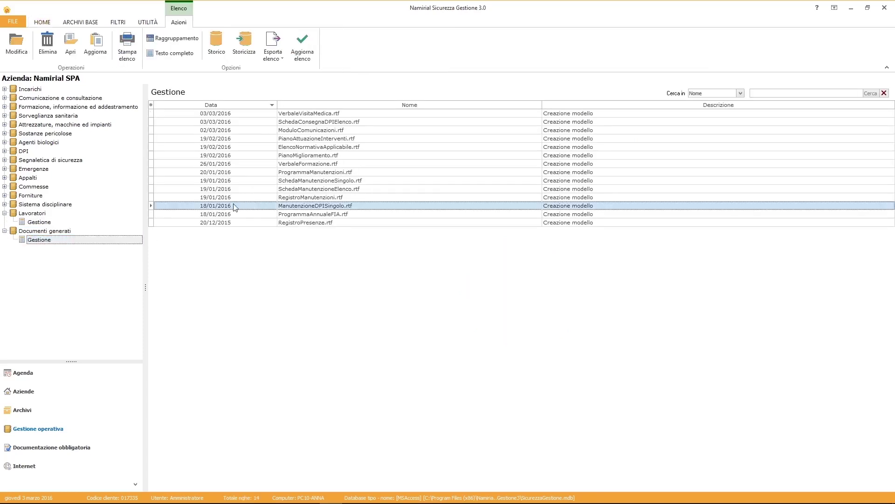
pyautogui.click(70, 44)
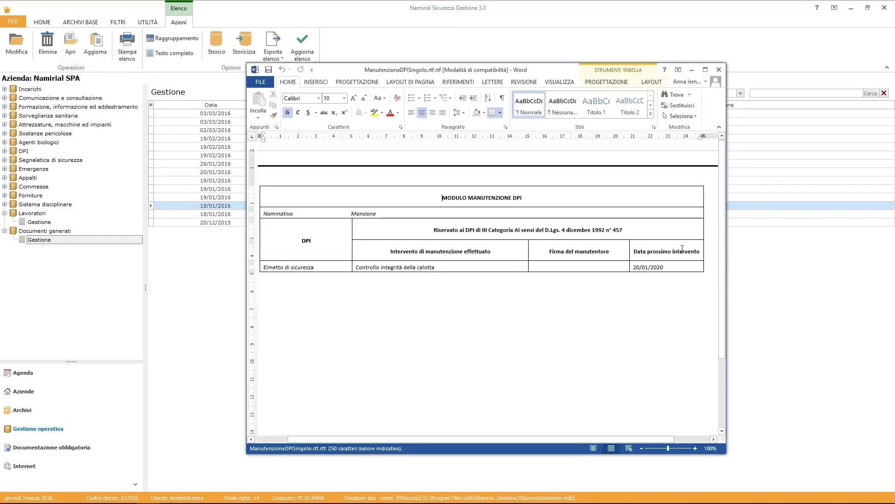
pyautogui.click(719, 69)
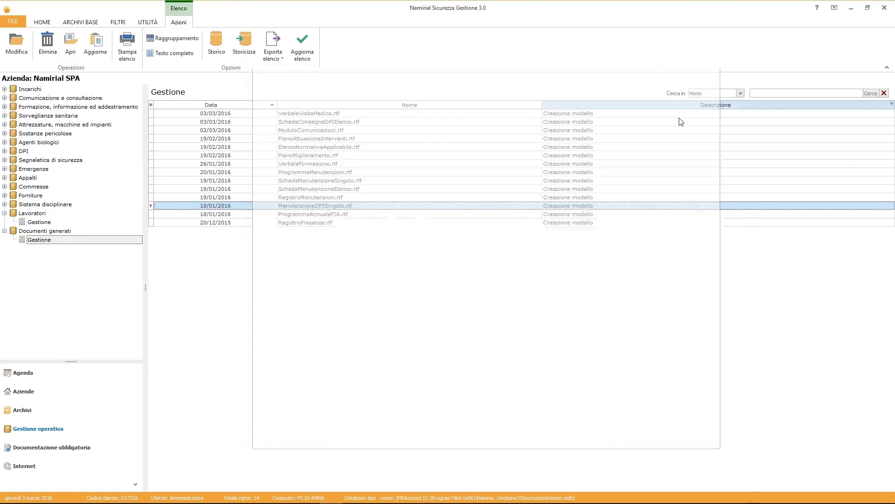